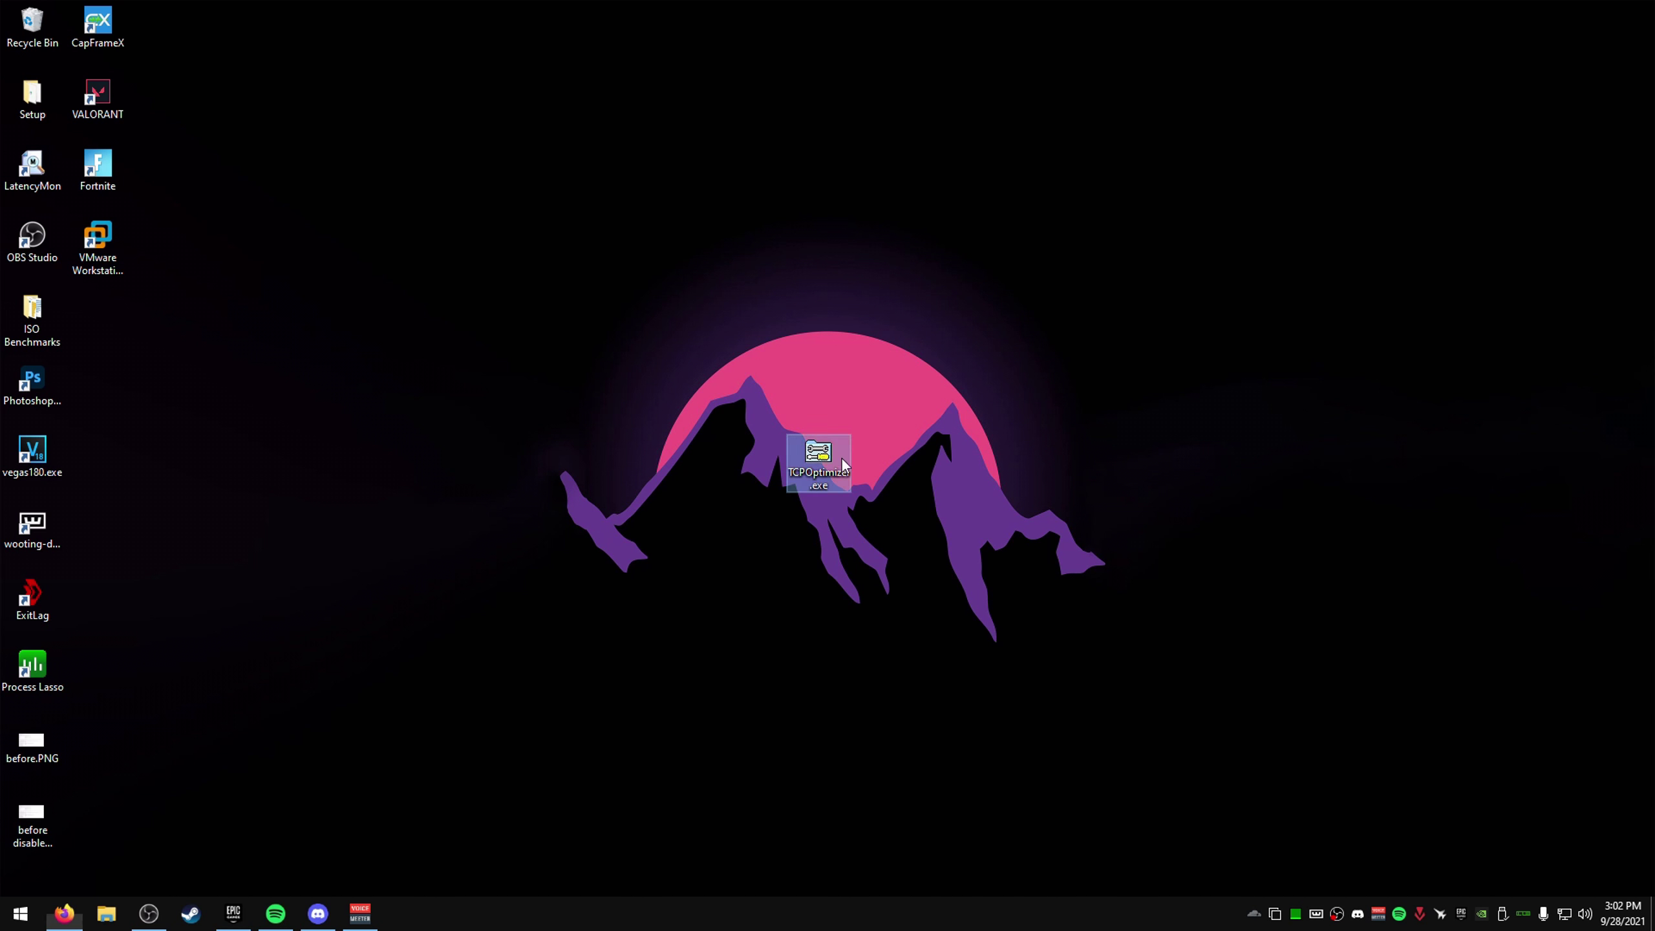
Select, then deselect, the TCPOptimizer.exe icon on the desktop.
{"action": "left_click_drag", "start_coordinate": [874, 524], "coordinate": [765, 428]}
{"action": "left_click", "coordinate": [764, 428]}
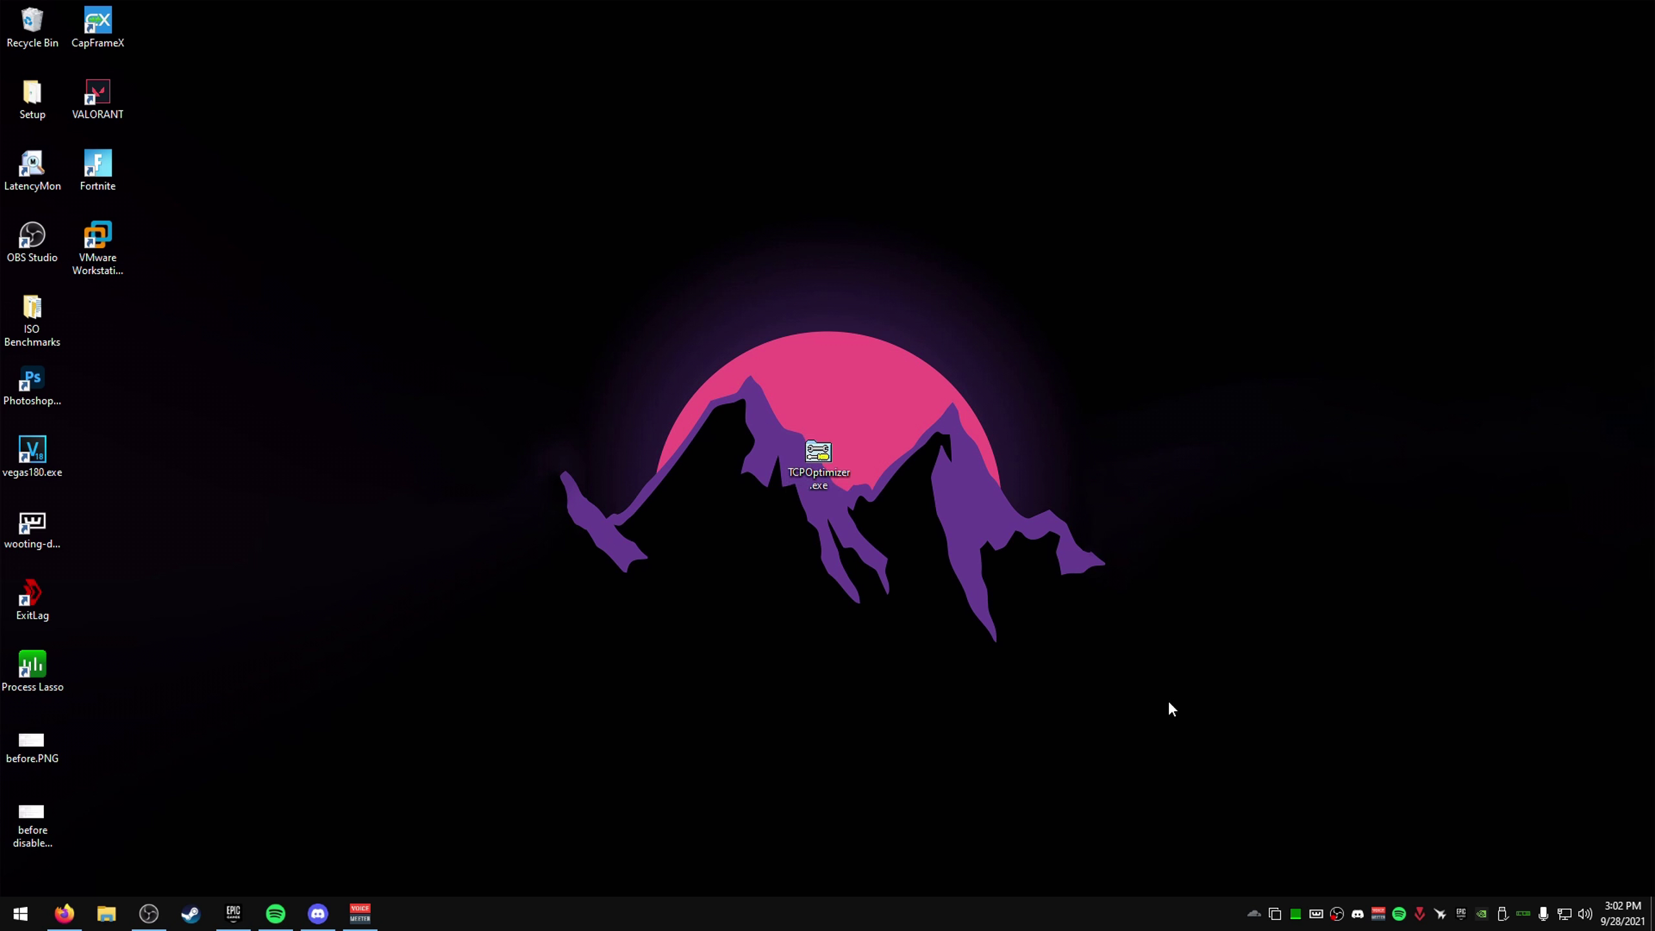
{"action": "mouse_move", "coordinate": [854, 532]}
{"action": "left_mouse_down"}
{"action": "mouse_move", "coordinate": [778, 434]}
{"action": "mouse_move", "coordinate": [847, 521]}
{"action": "left_mouse_up"}
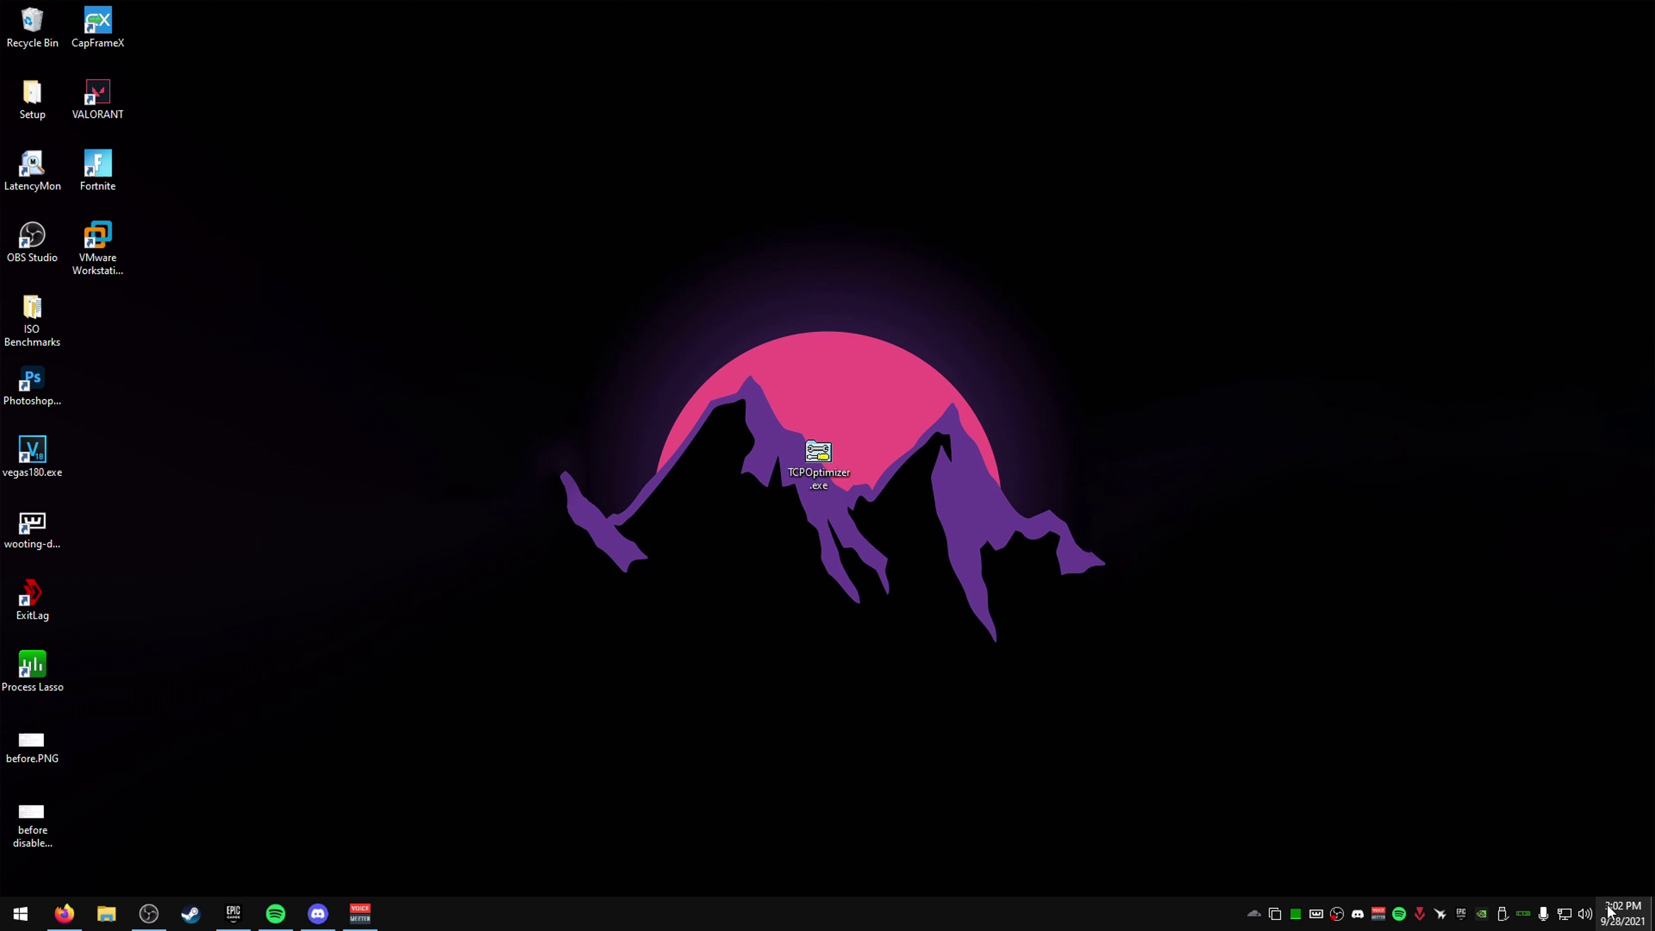
Open the network adapters list from the tray icon's Network & Internet settings, then close Settings.
{"action": "right_click", "coordinate": [1566, 916]}
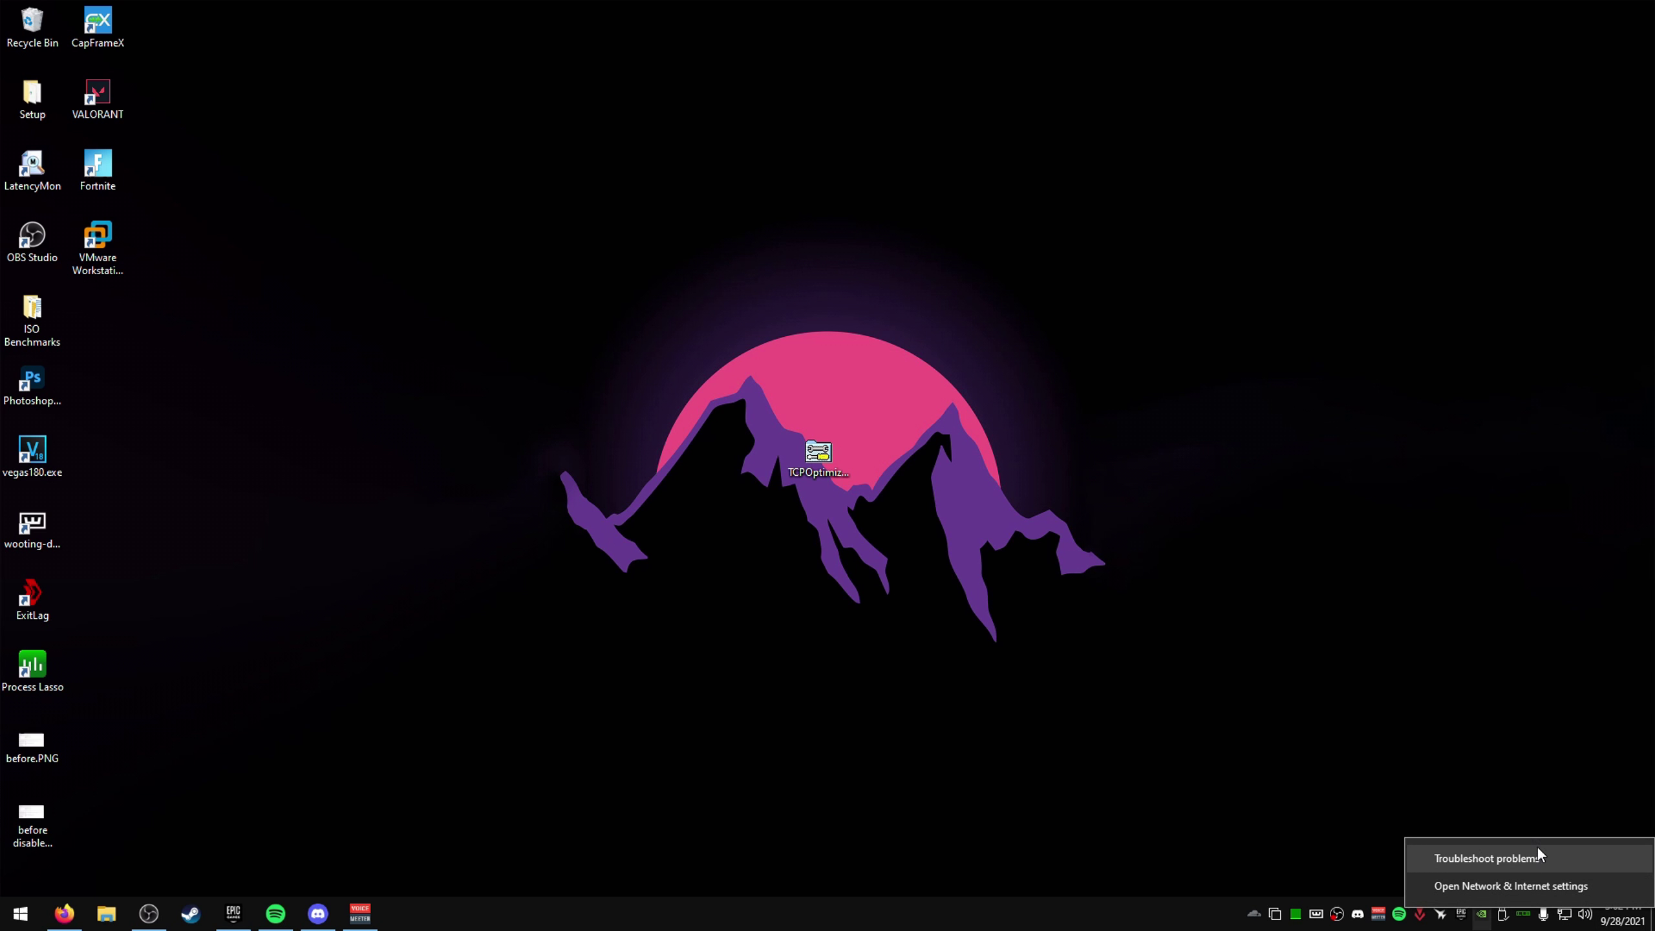
{"action": "left_click", "coordinate": [1537, 885]}
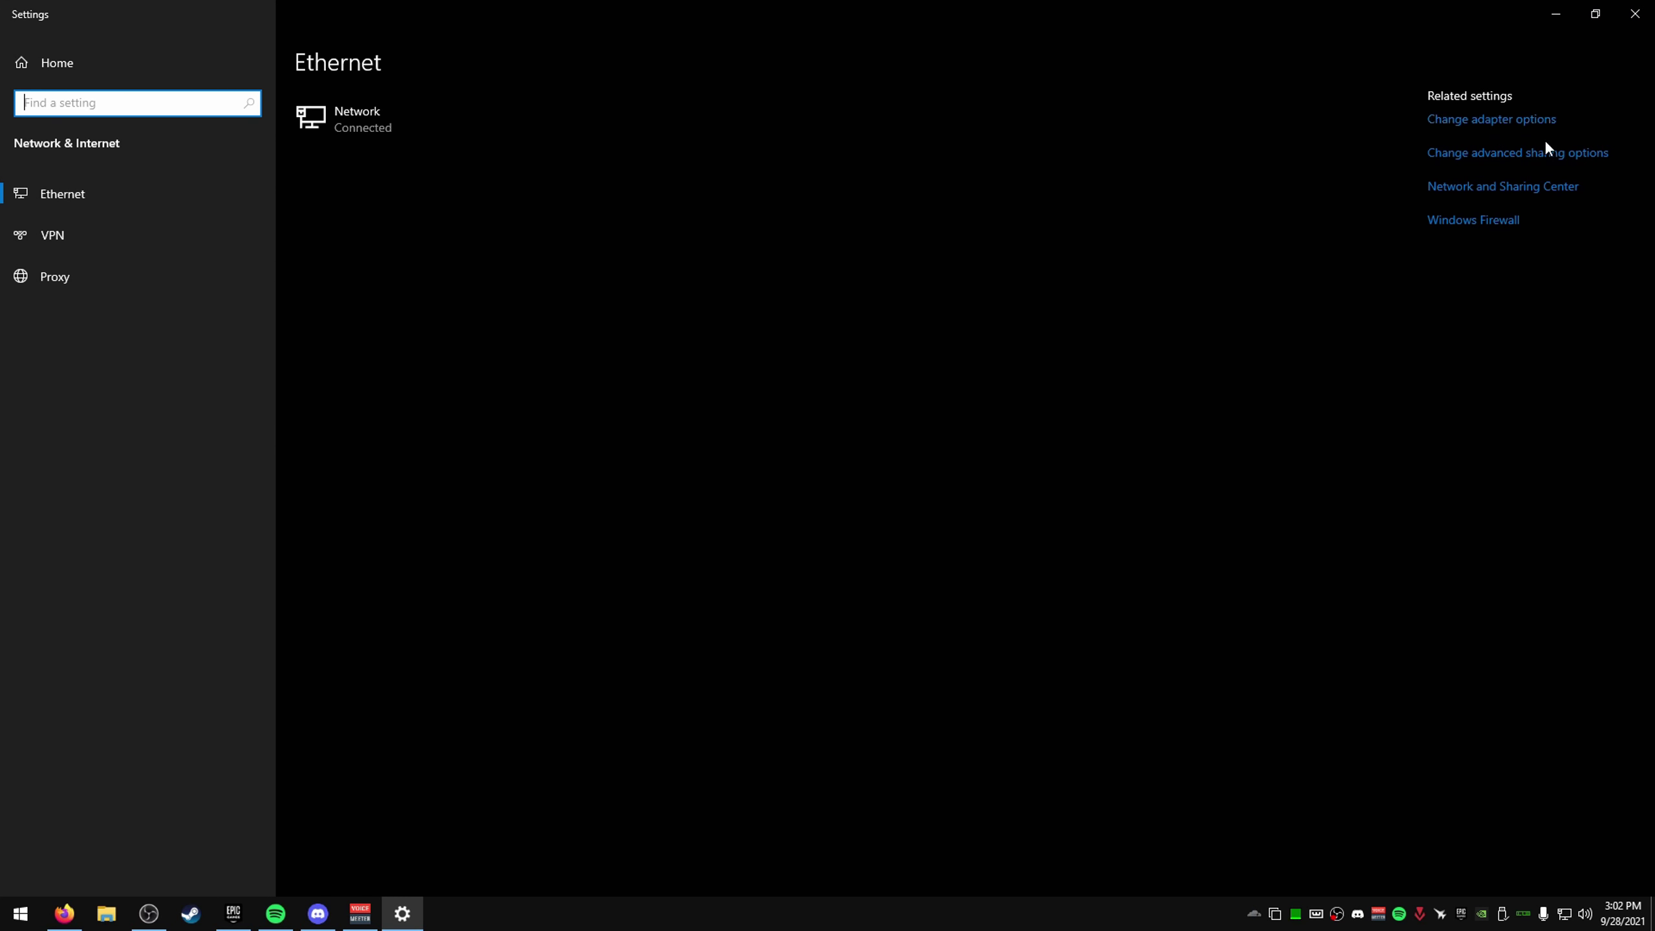
{"action": "left_click", "coordinate": [1493, 120]}
{"action": "left_click", "coordinate": [1634, 13]}
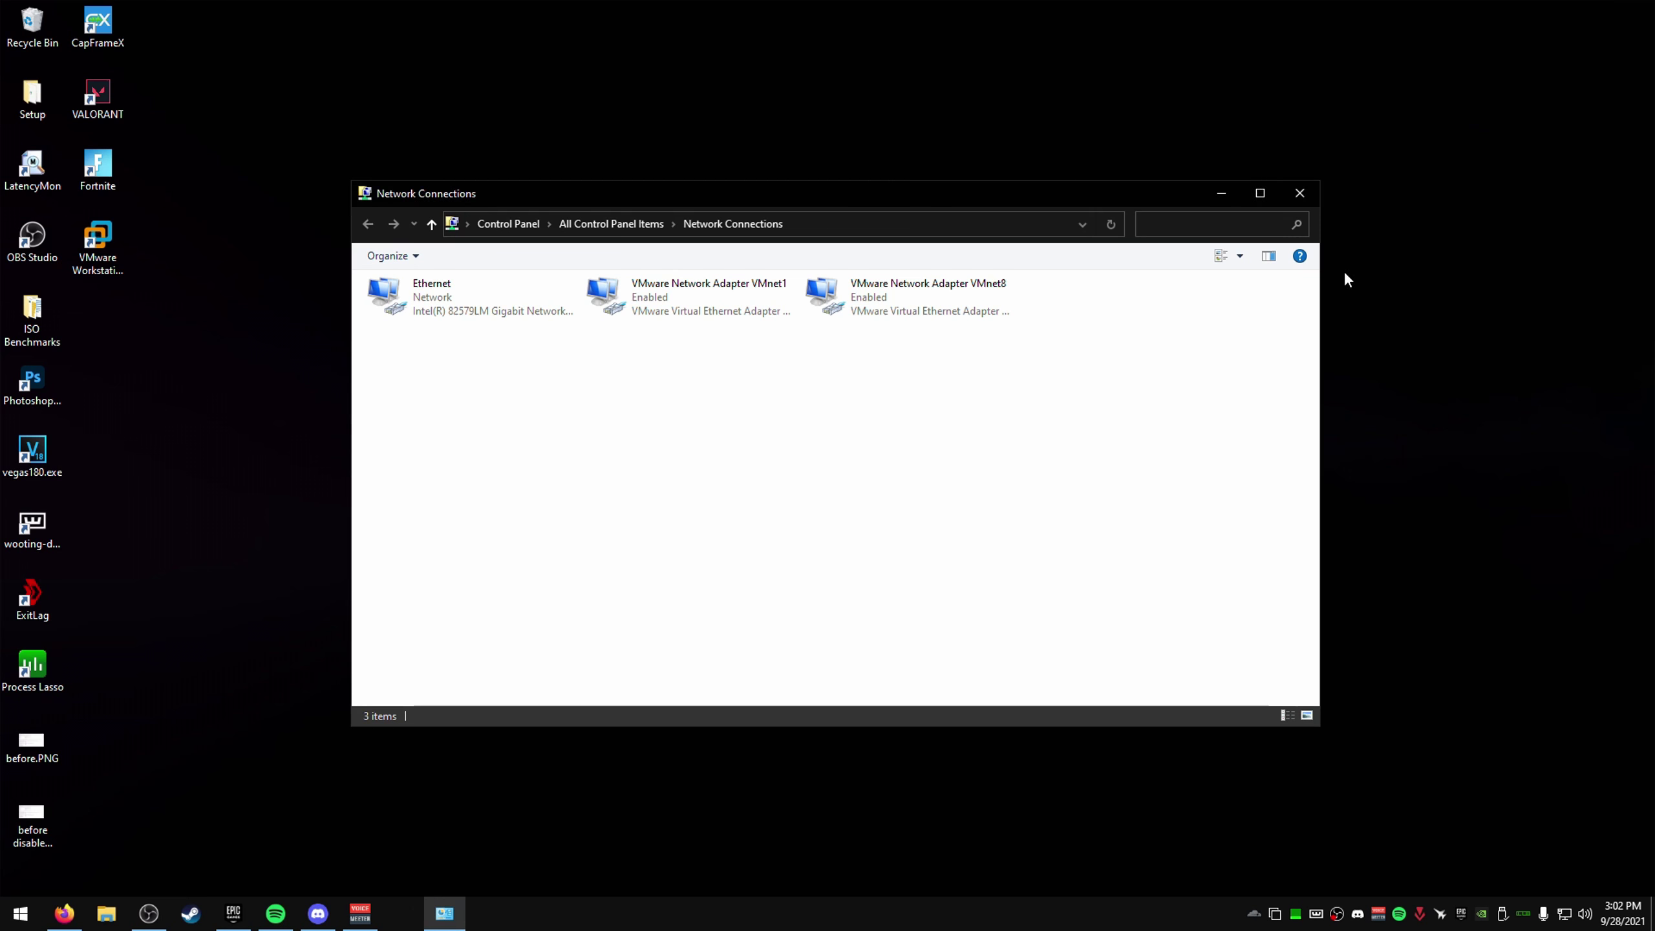
Open the Ethernet adapter's Properties, dismiss them, and bring up its actions again.
{"action": "left_click", "coordinate": [416, 303]}
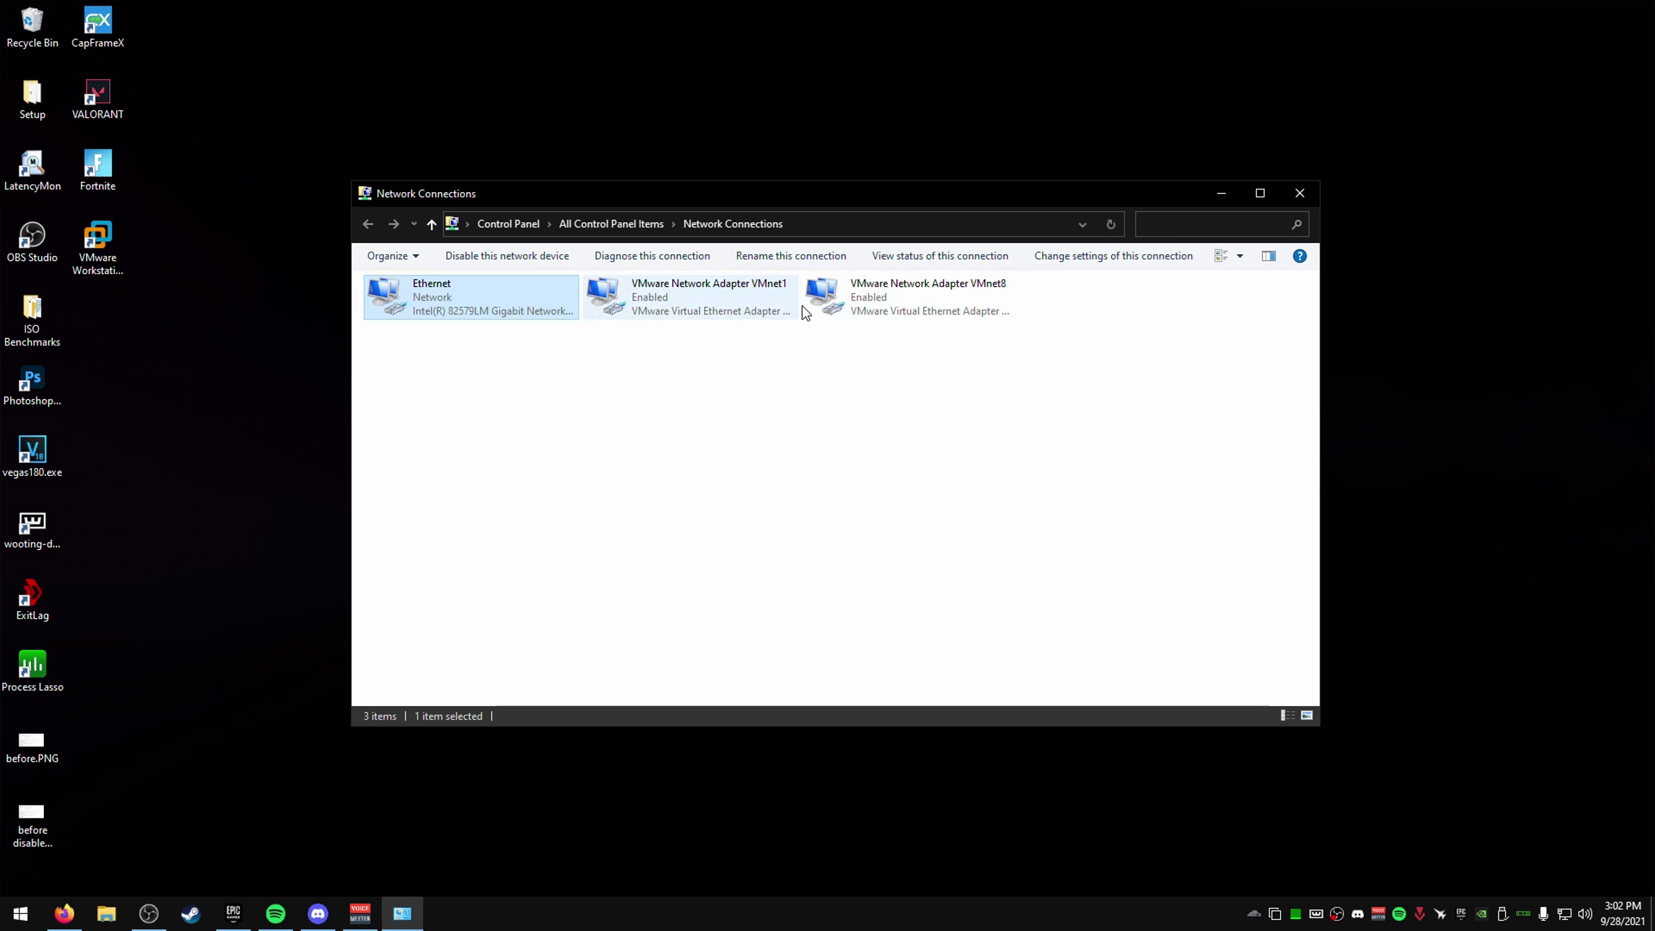
{"action": "right_click", "coordinate": [482, 308]}
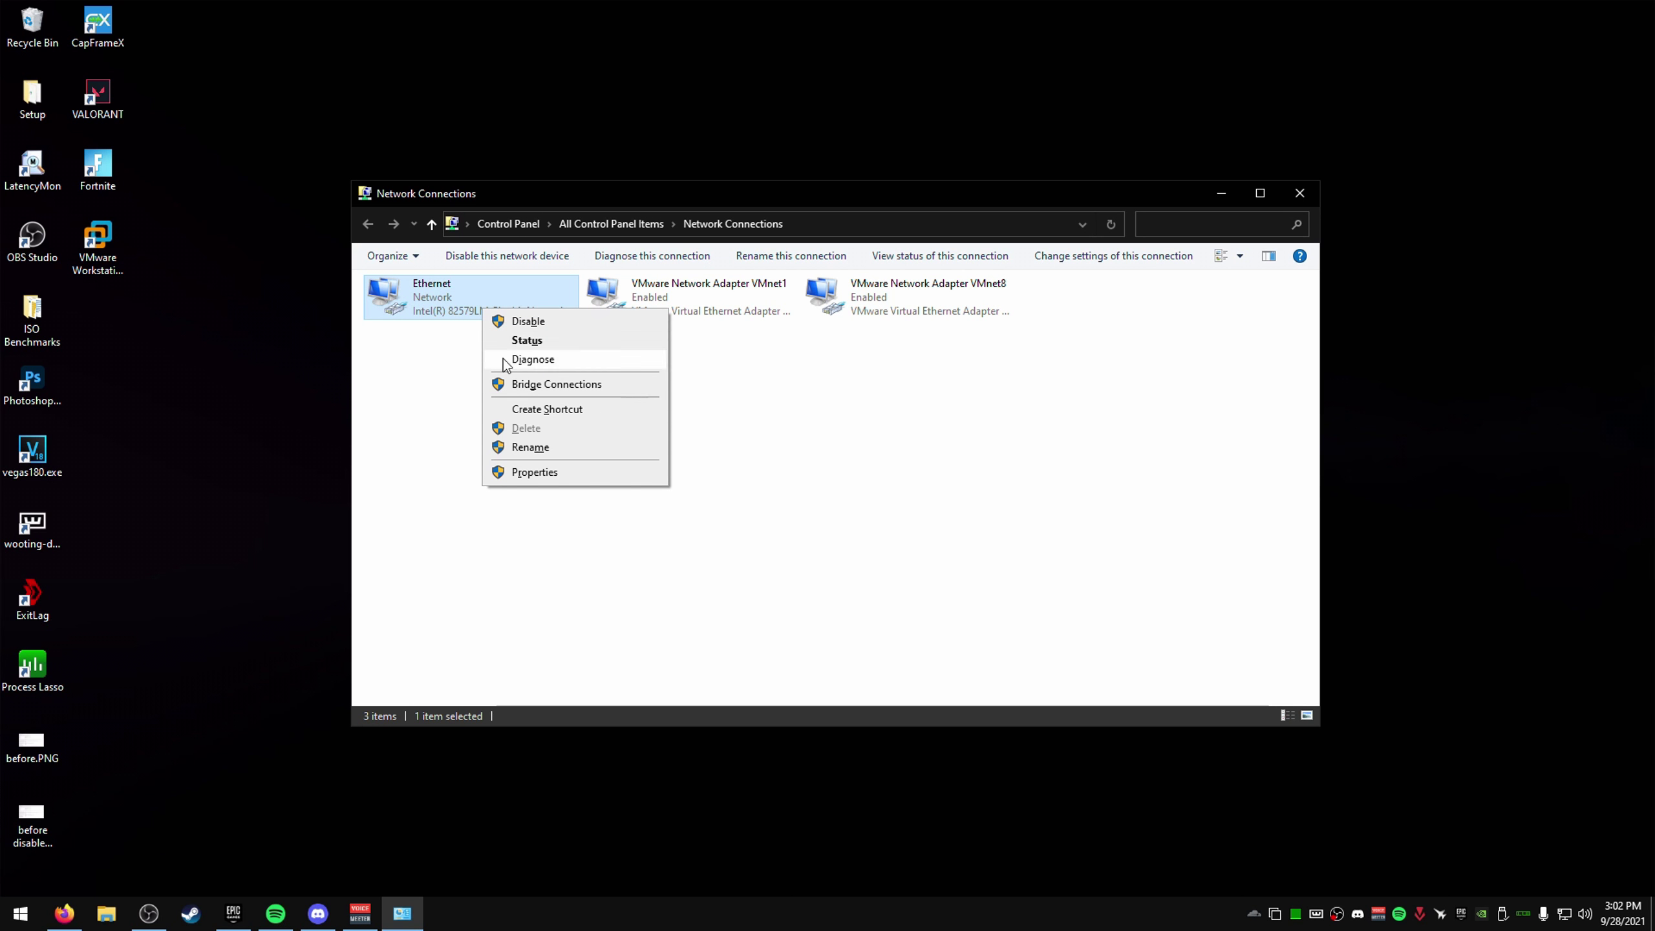
{"action": "left_click", "coordinate": [534, 472]}
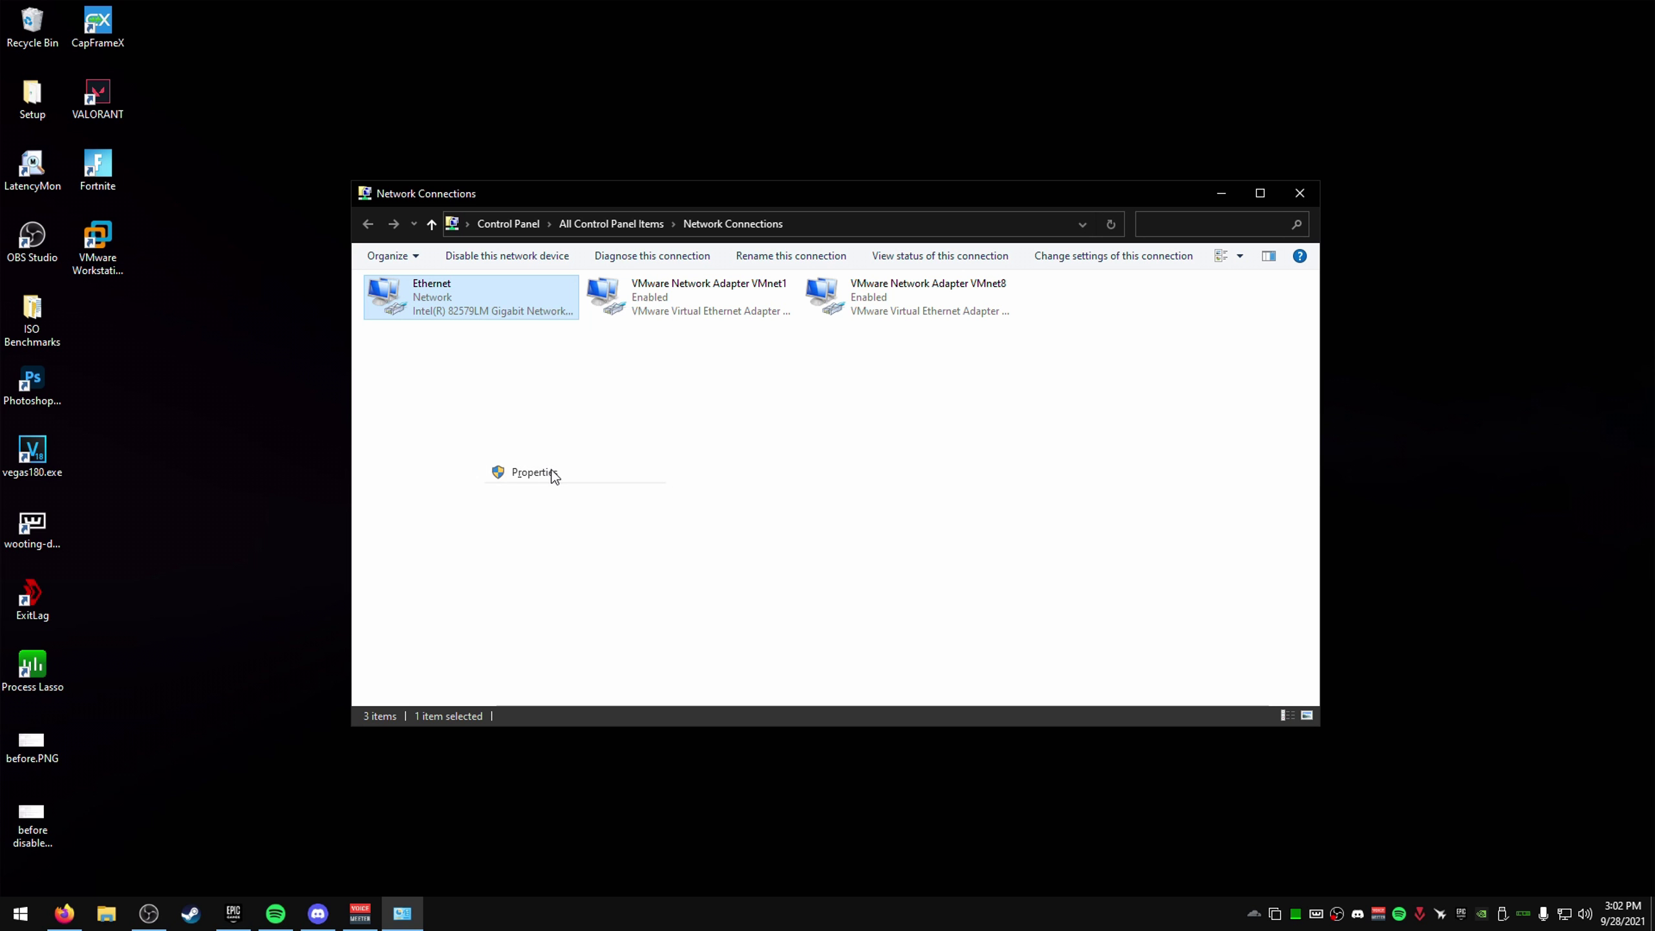
{"action": "left_click_drag", "start_coordinate": [521, 280], "coordinate": [671, 287]}
{"action": "left_click", "coordinate": [760, 648]}
{"action": "right_click", "coordinate": [478, 291]}
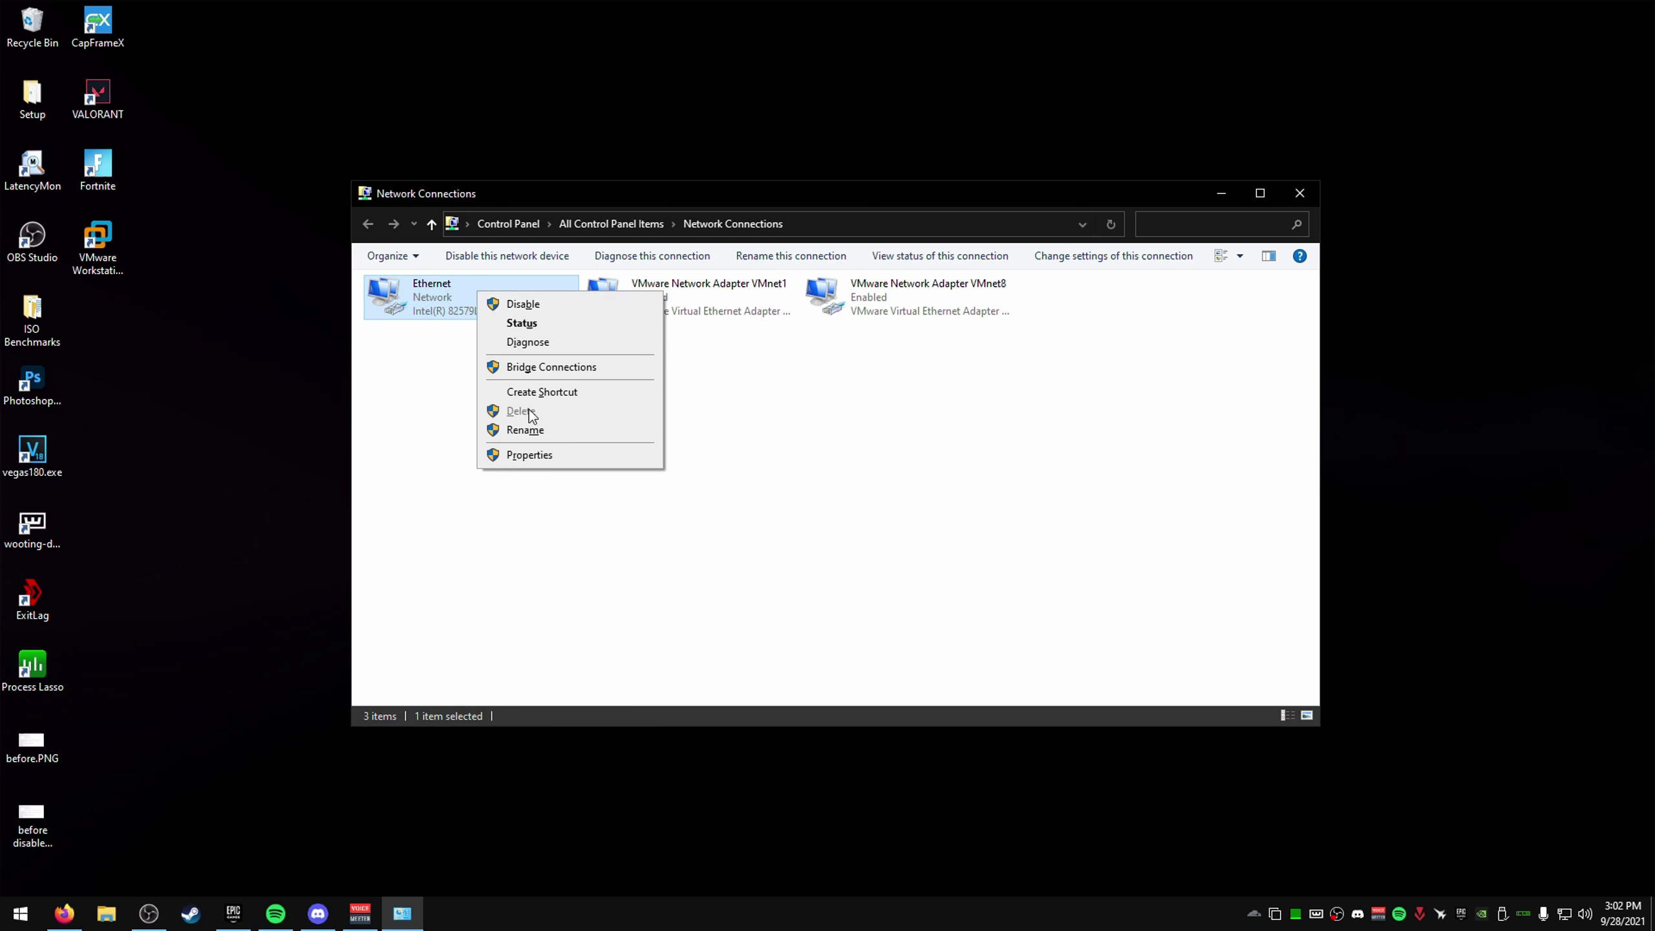
Open the Ethernet adapter's hardware configuration on the Driver tab.
{"action": "left_click", "coordinate": [529, 455]}
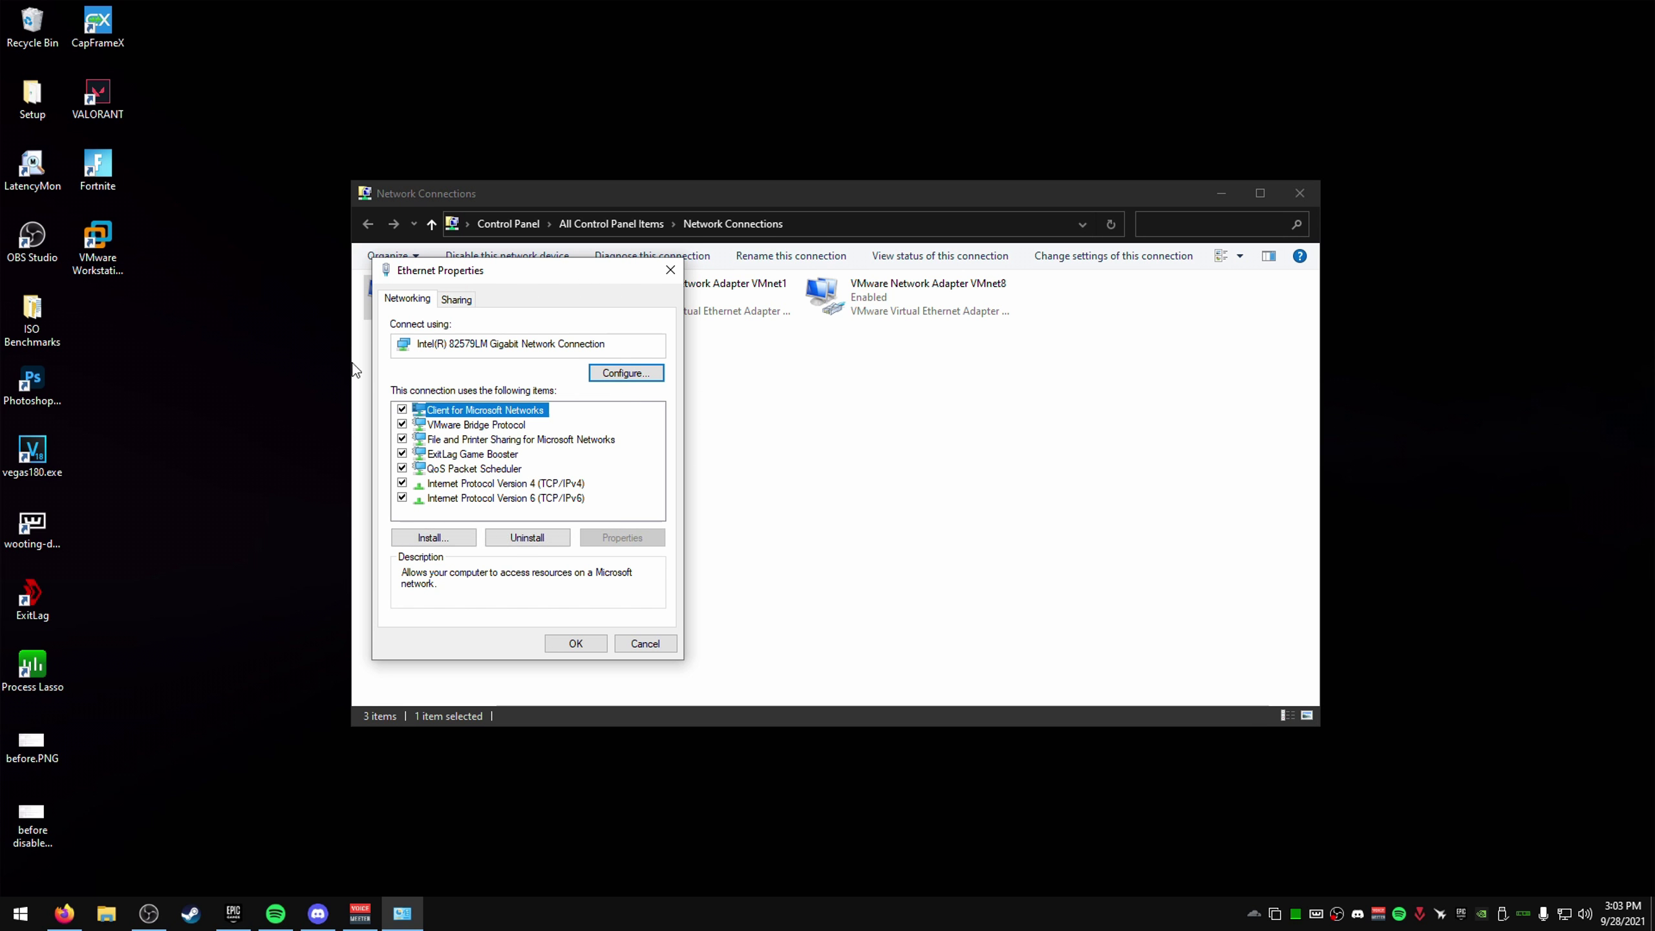
{"action": "left_click", "coordinate": [627, 373]}
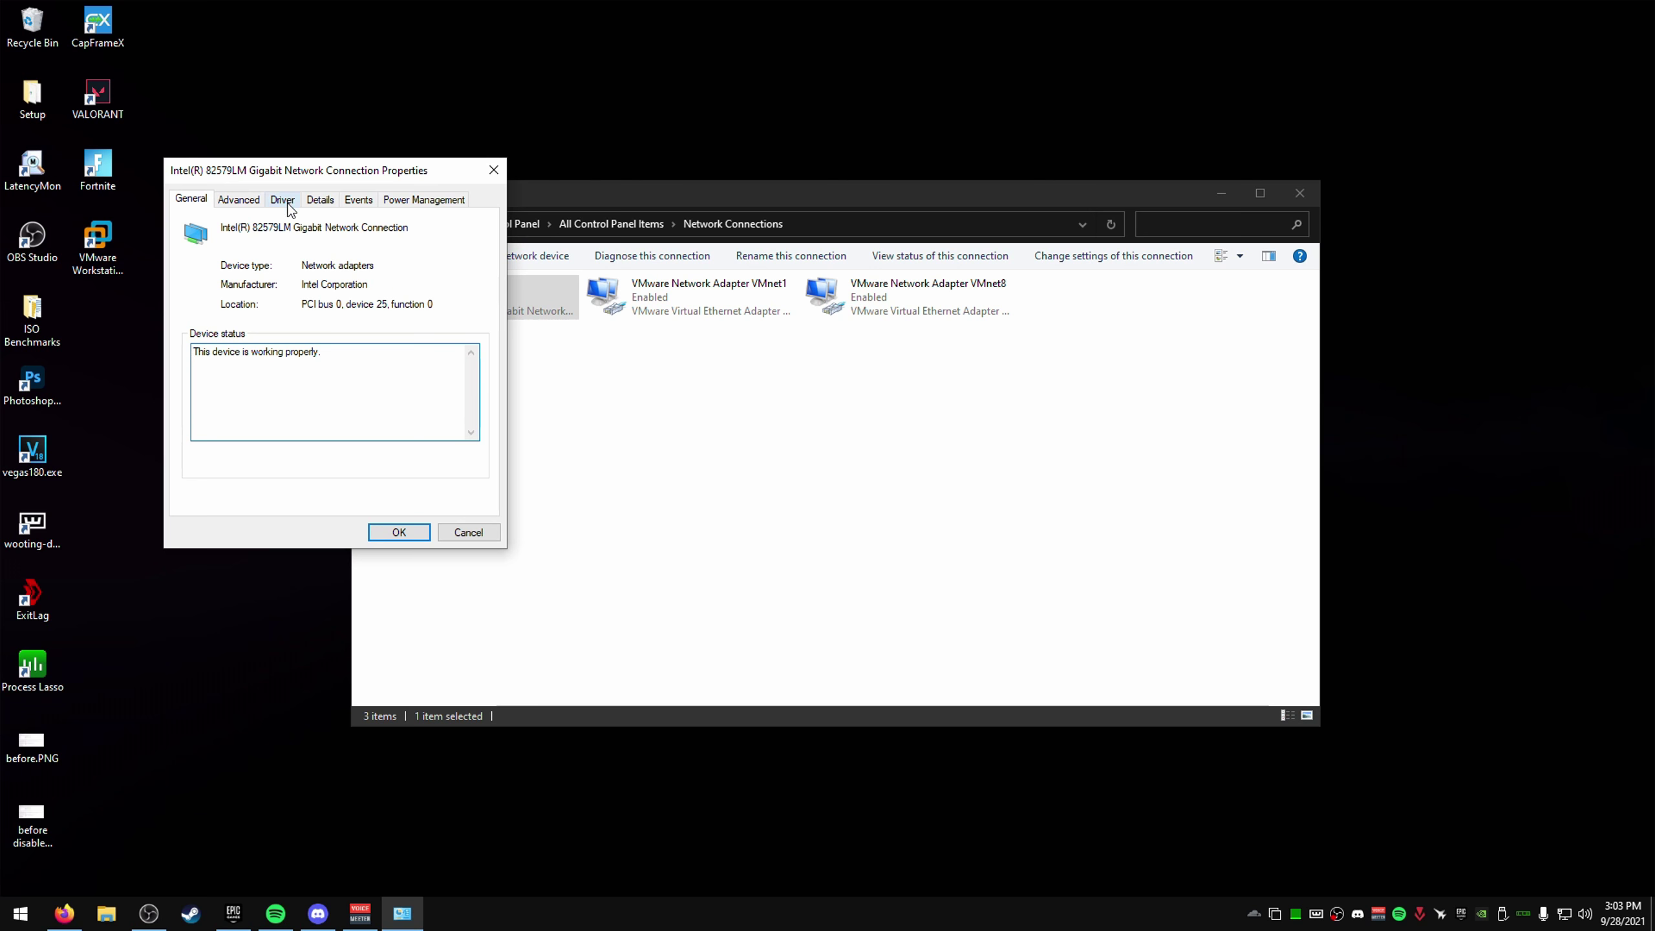
{"action": "left_click", "coordinate": [397, 213]}
{"action": "left_click_drag", "start_coordinate": [442, 192], "coordinate": [733, 226]}
Run Update Driver: search automatically, browse the available driver list, then cancel the wizard.
{"action": "left_click", "coordinate": [631, 432]}
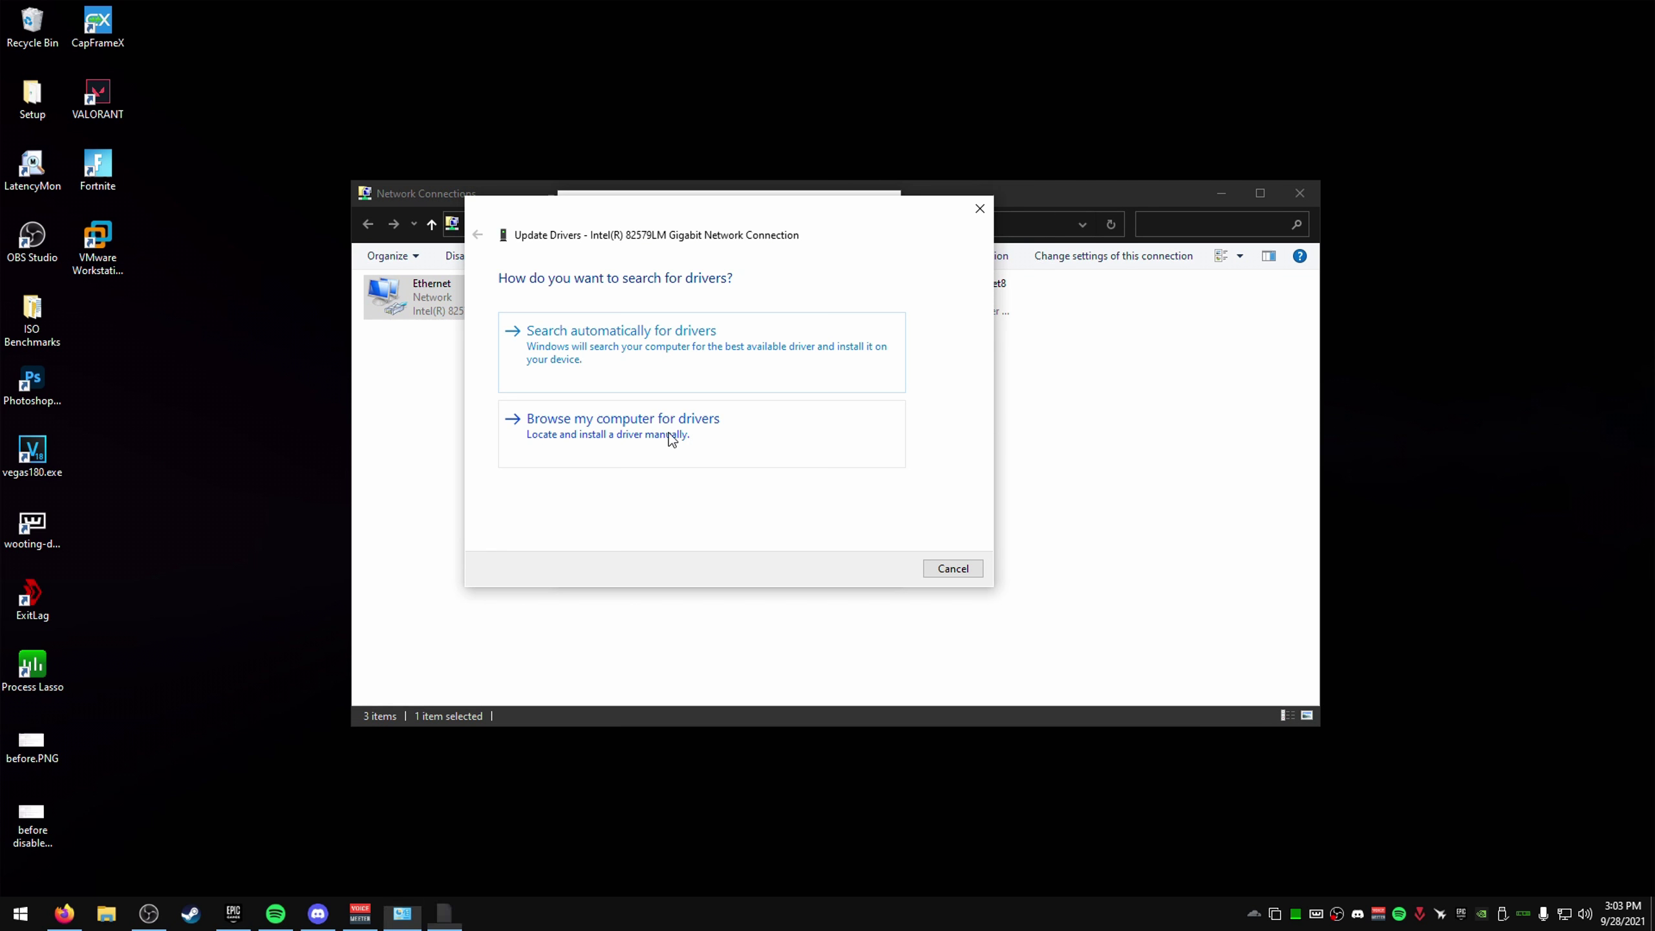
{"action": "left_click", "coordinate": [729, 463]}
{"action": "left_click", "coordinate": [478, 234]}
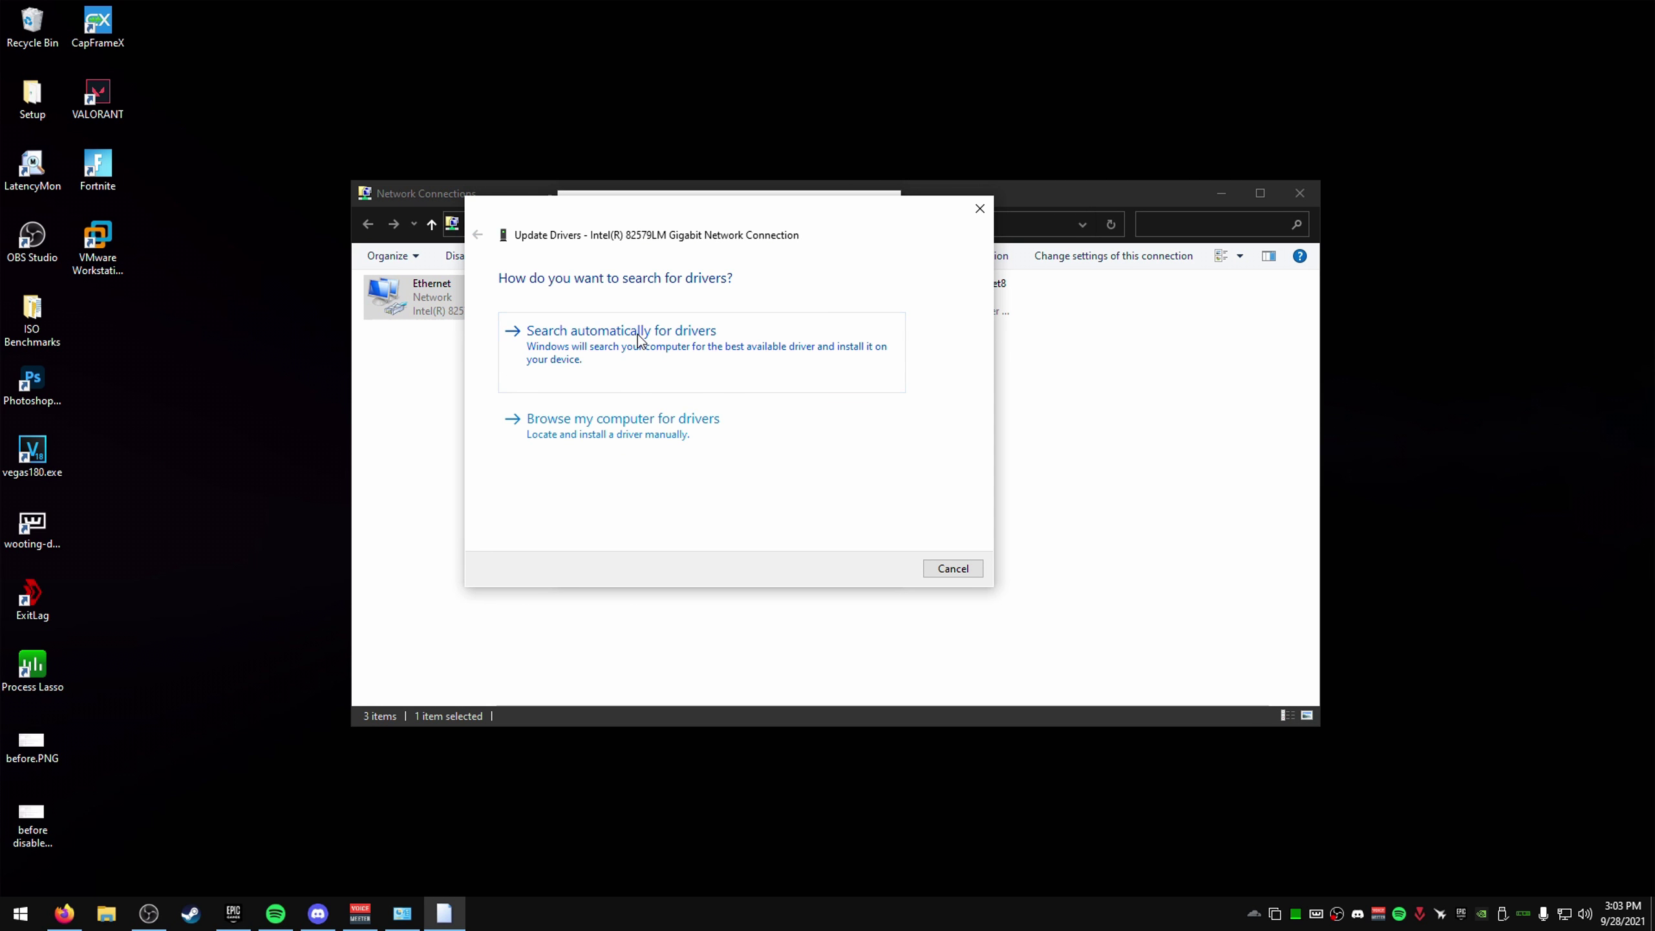
{"action": "left_click", "coordinate": [655, 335]}
{"action": "left_click", "coordinate": [477, 235]}
{"action": "left_click", "coordinate": [651, 421]}
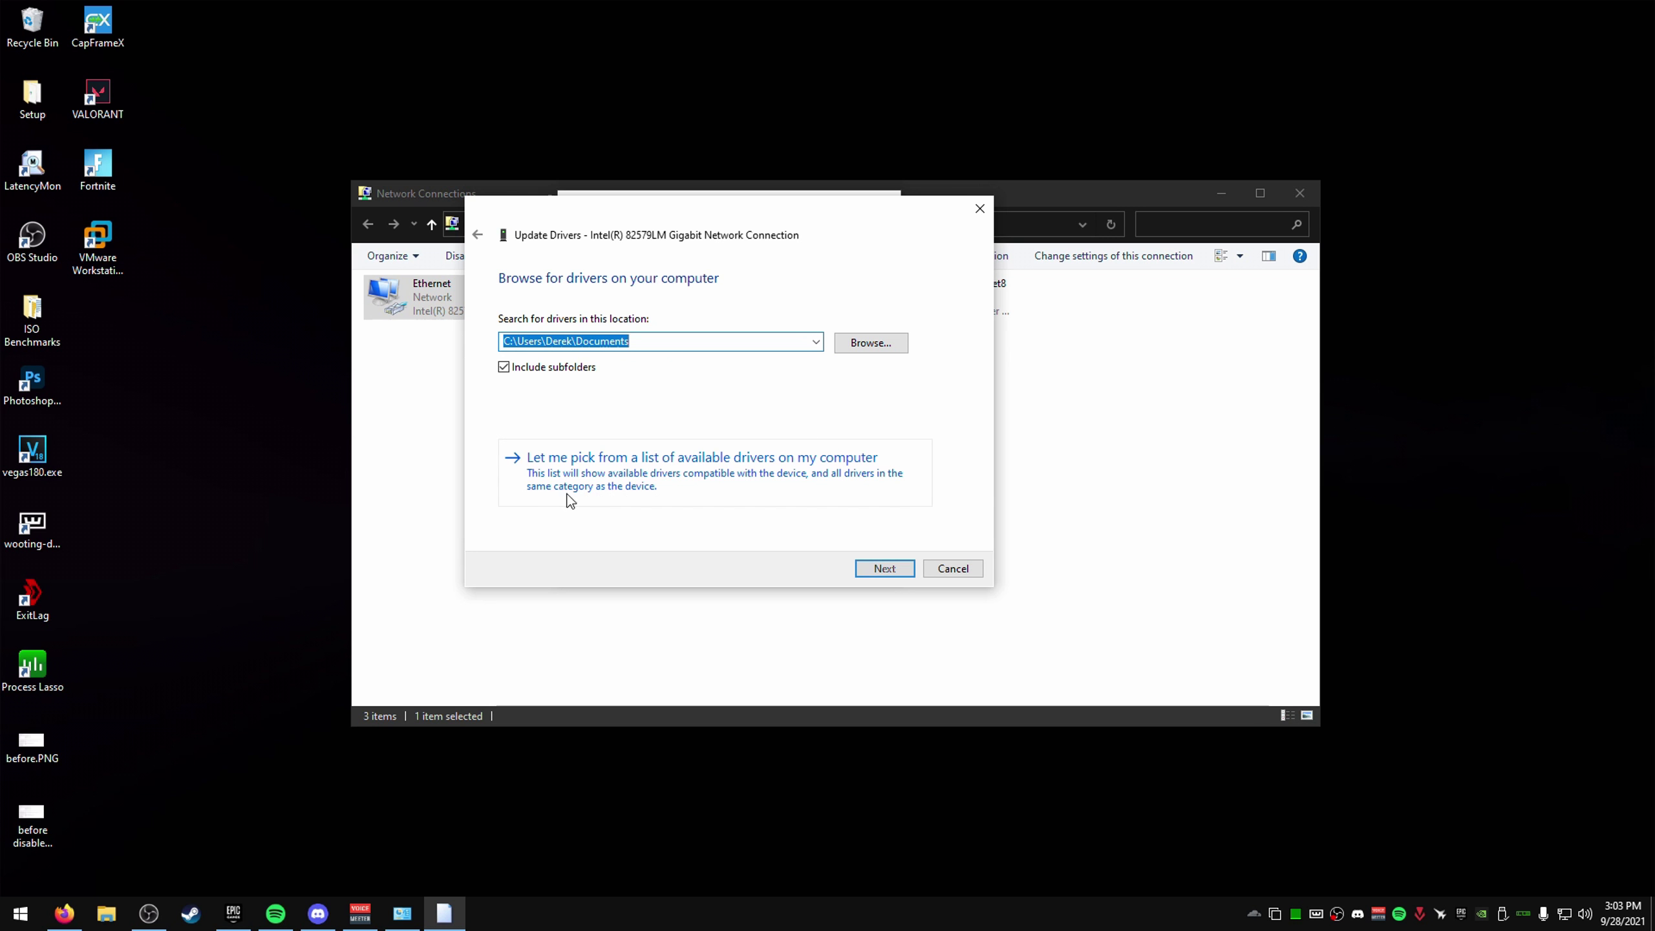
{"action": "left_click", "coordinate": [583, 438]}
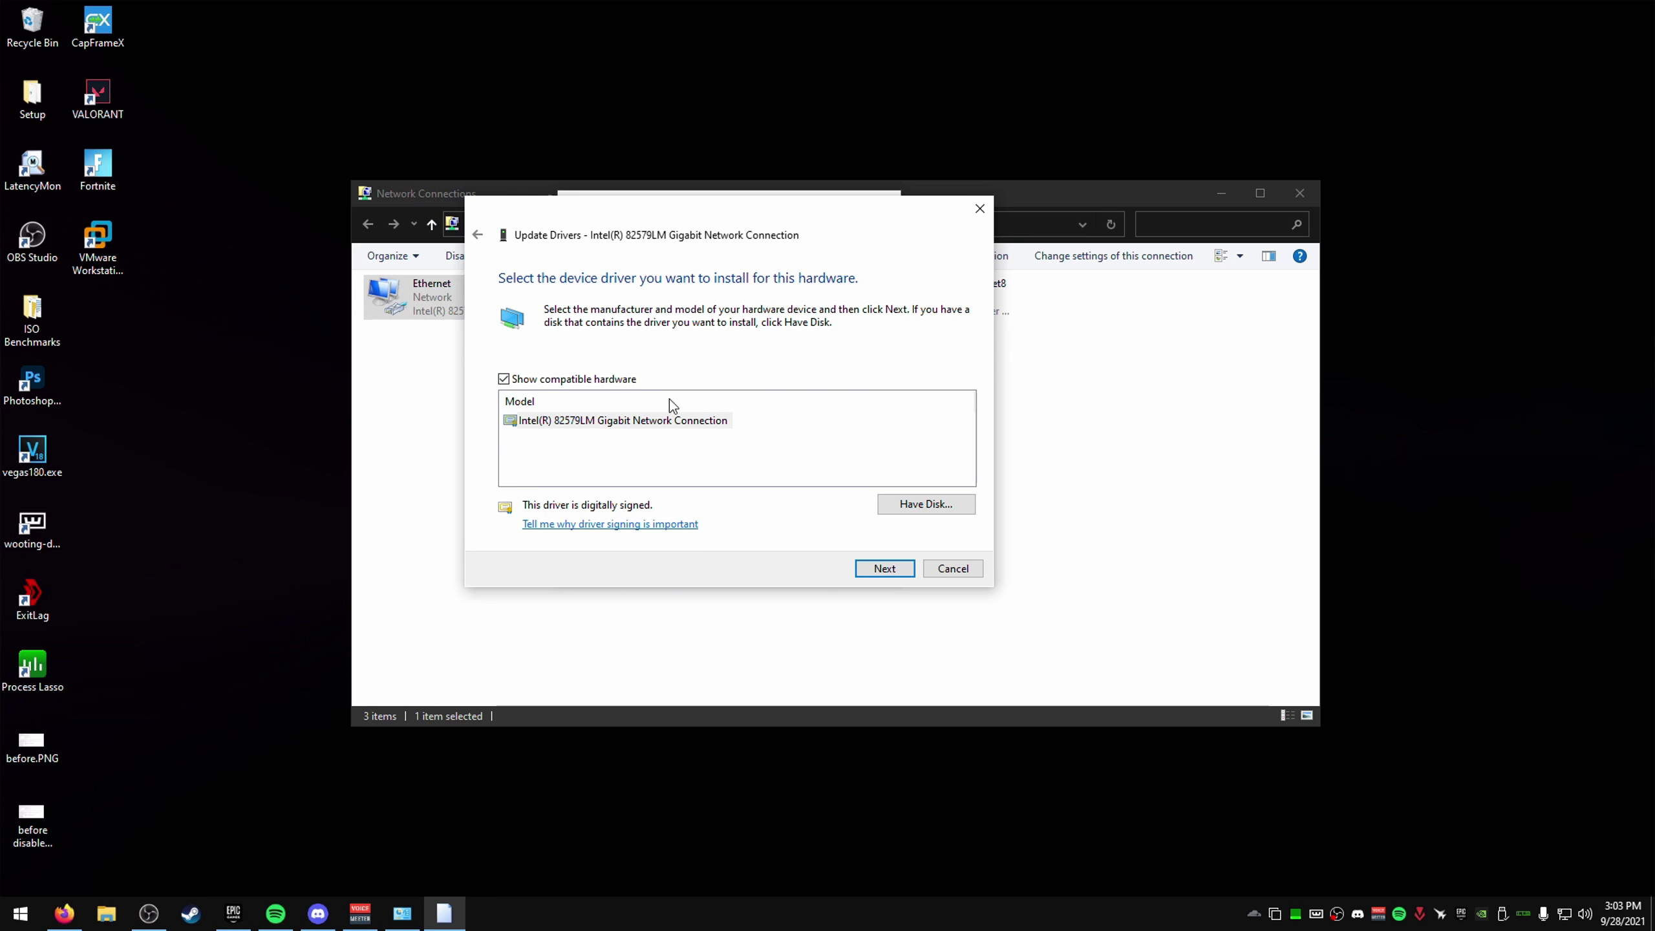
{"action": "left_click", "coordinate": [504, 380]}
{"action": "left_click", "coordinate": [504, 380]}
{"action": "left_click", "coordinate": [946, 574]}
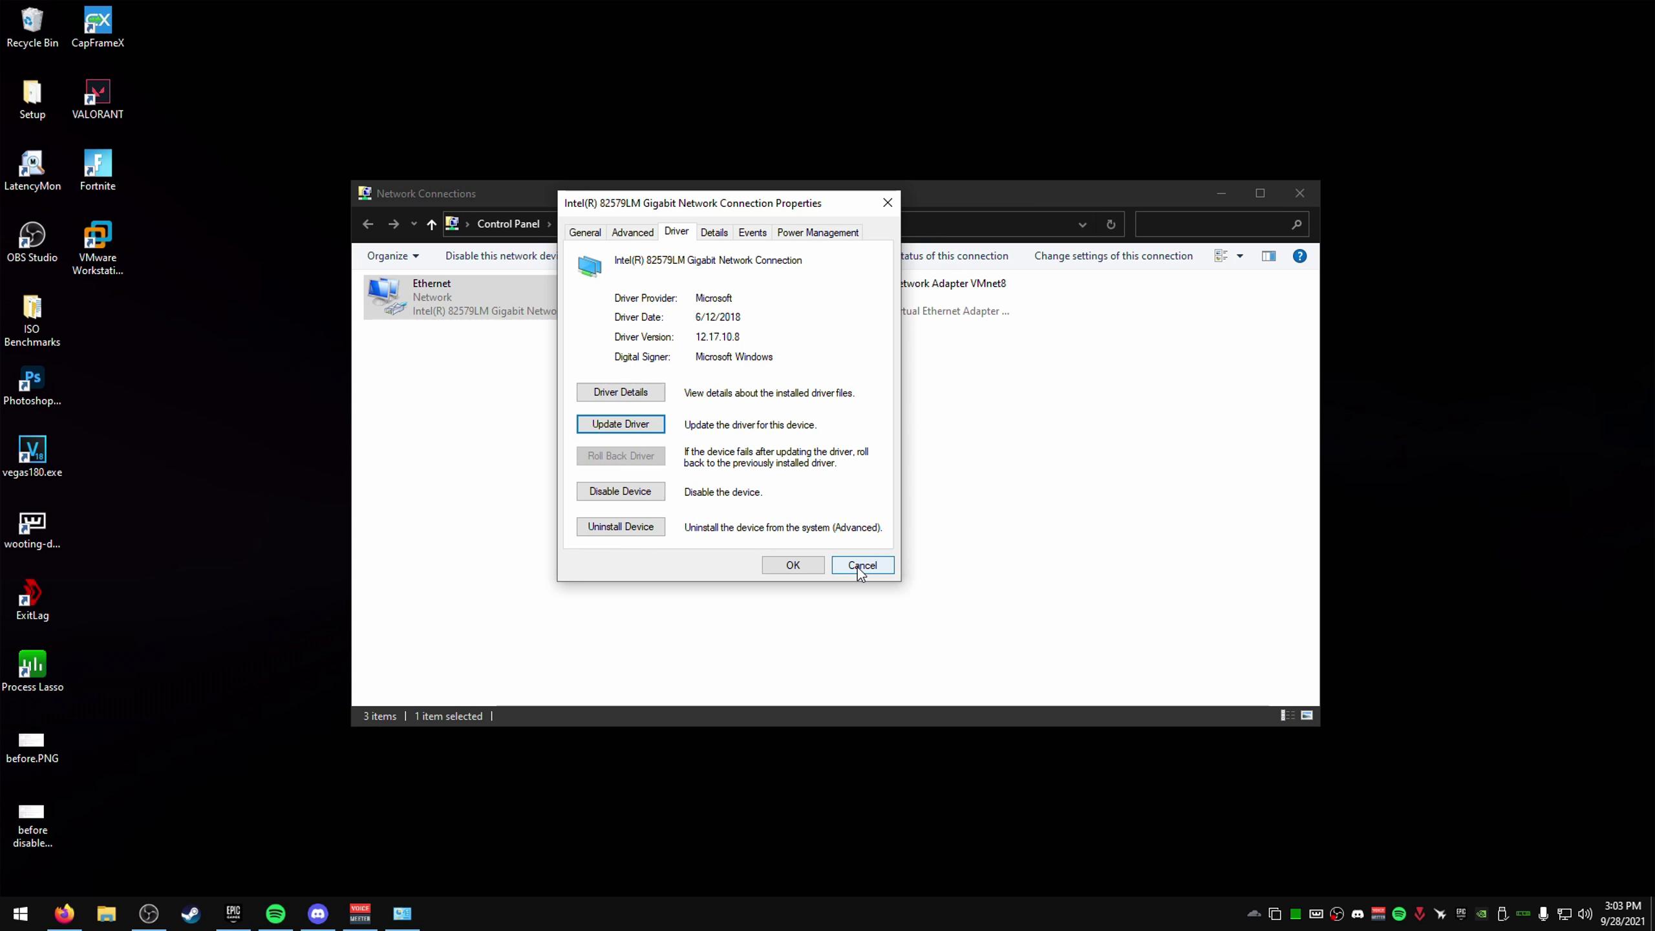
{"action": "left_click", "coordinate": [632, 232]}
{"action": "left_click", "coordinate": [592, 238]}
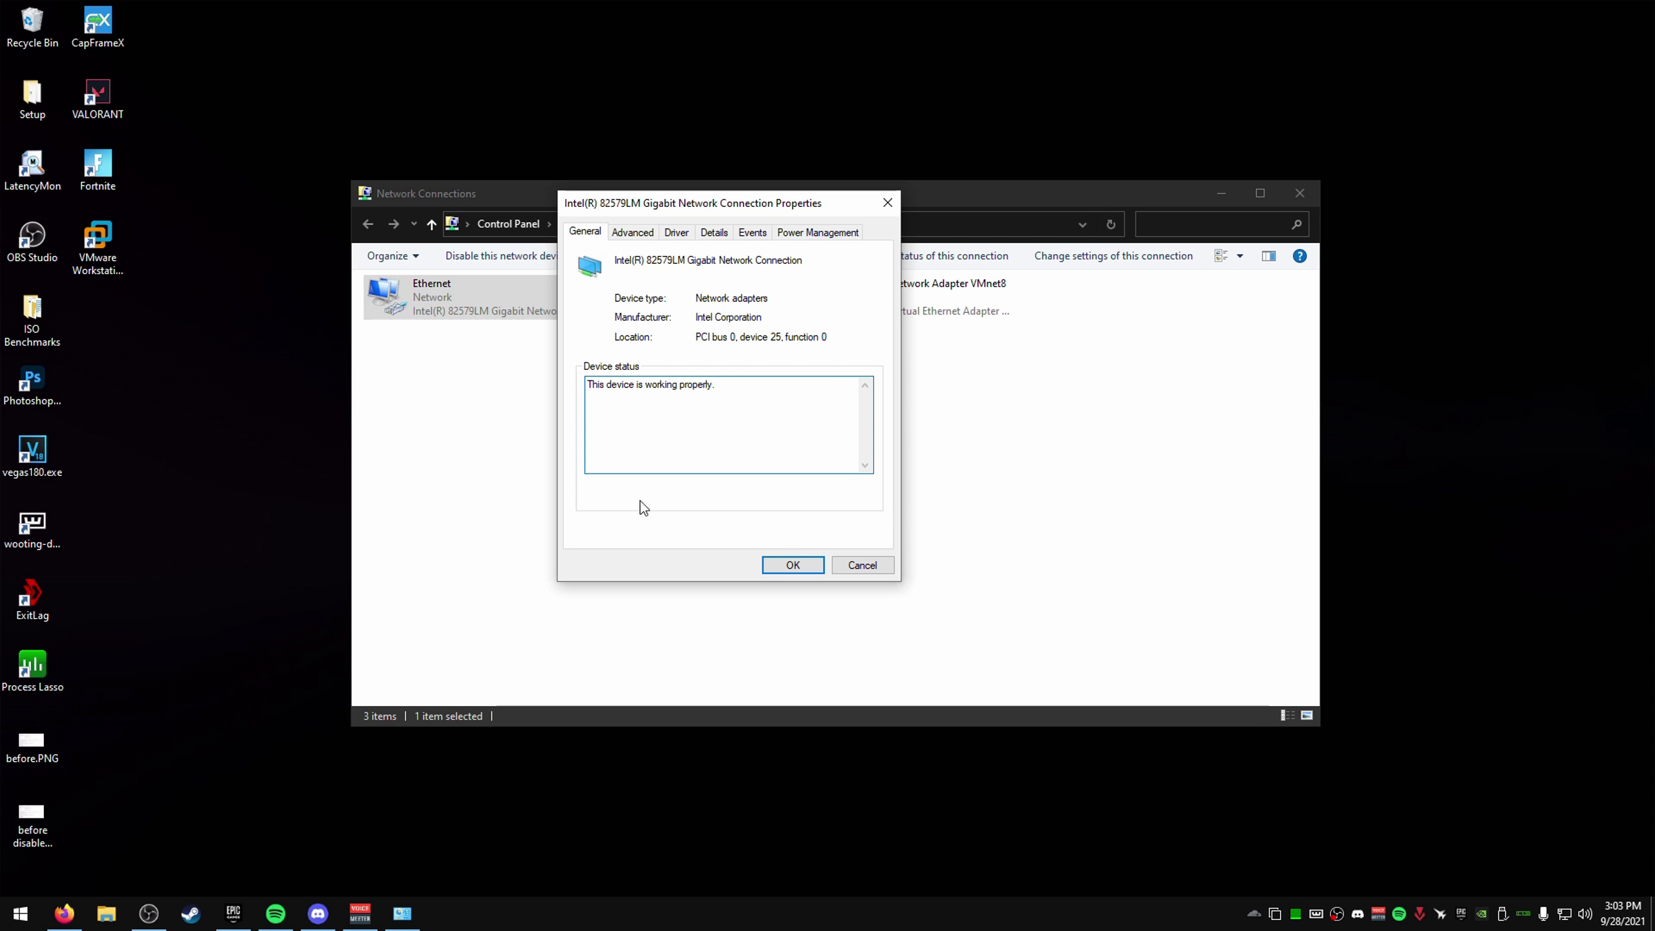
{"action": "left_click", "coordinate": [812, 232]}
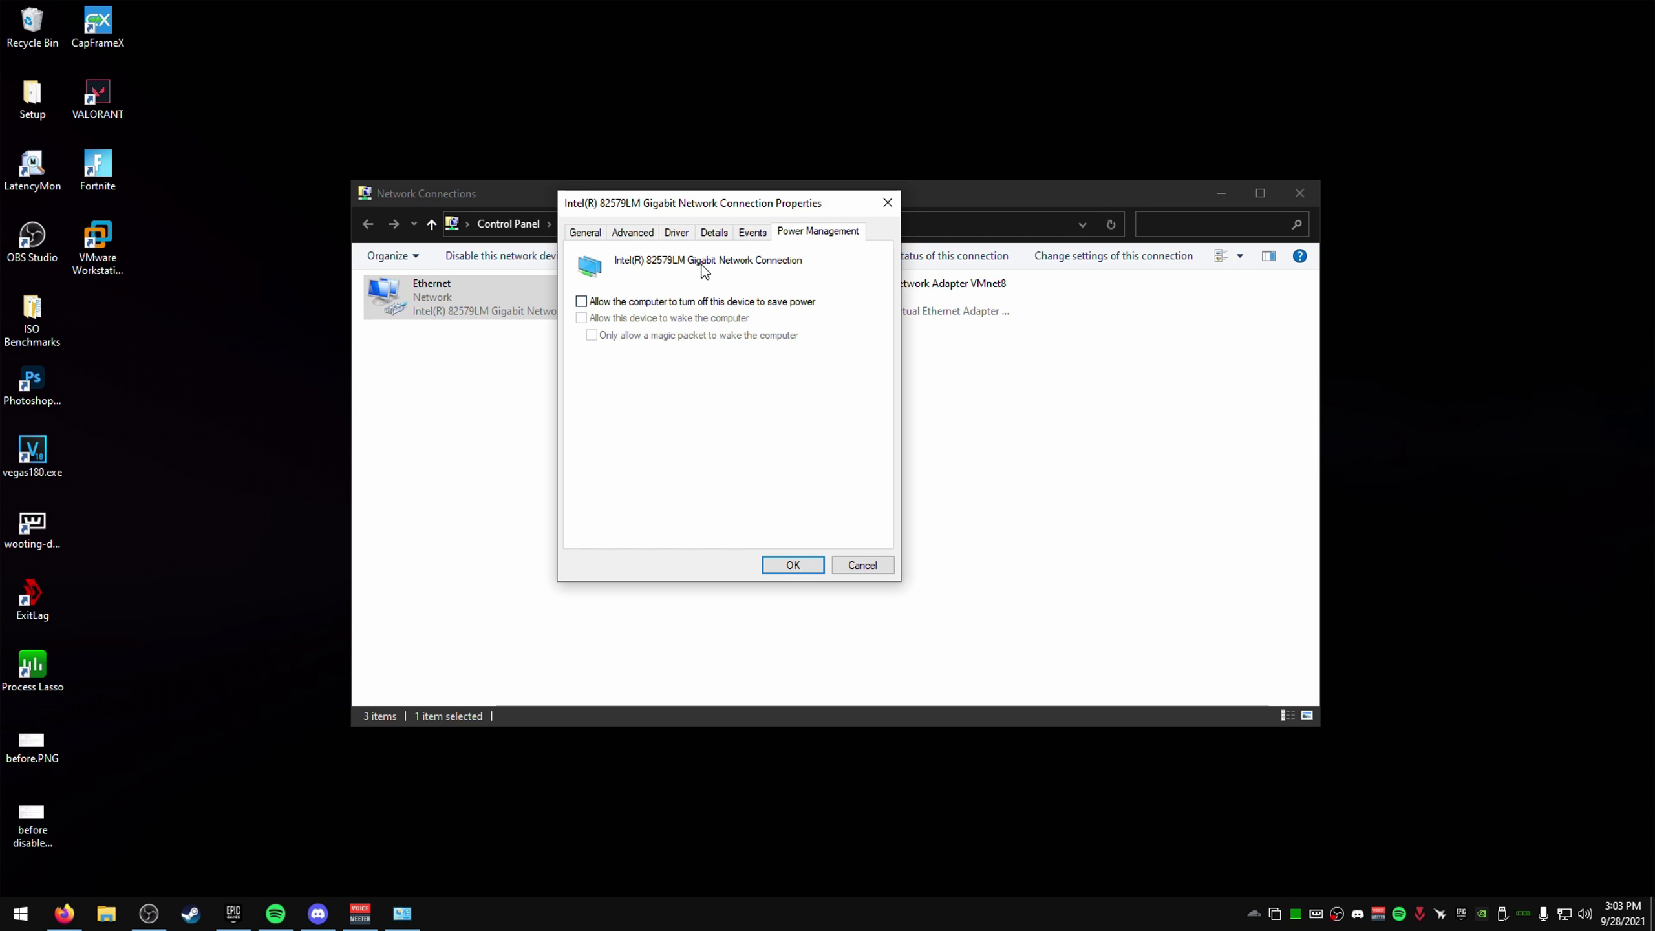
{"action": "left_click", "coordinate": [678, 233]}
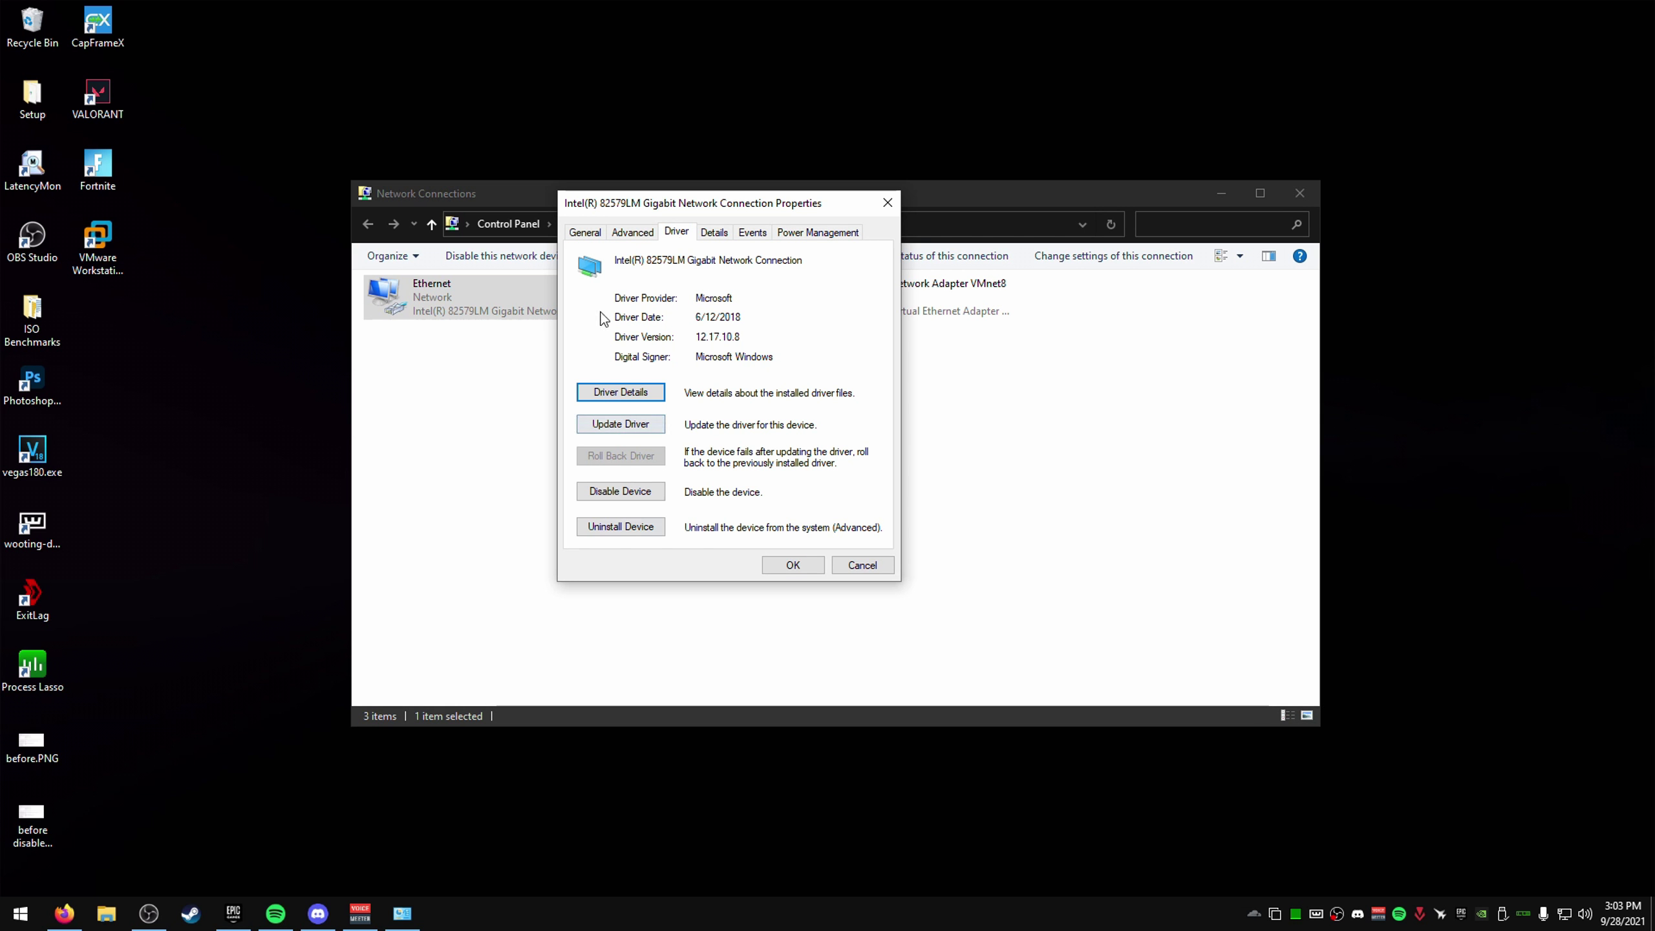
On the Advanced tab, keep Gigabit Master Slave Mode at Auto Detect.
{"action": "left_click", "coordinate": [632, 232]}
{"action": "scroll", "coordinate": [719, 375], "scroll_direction": "down", "scroll_amount": 3}
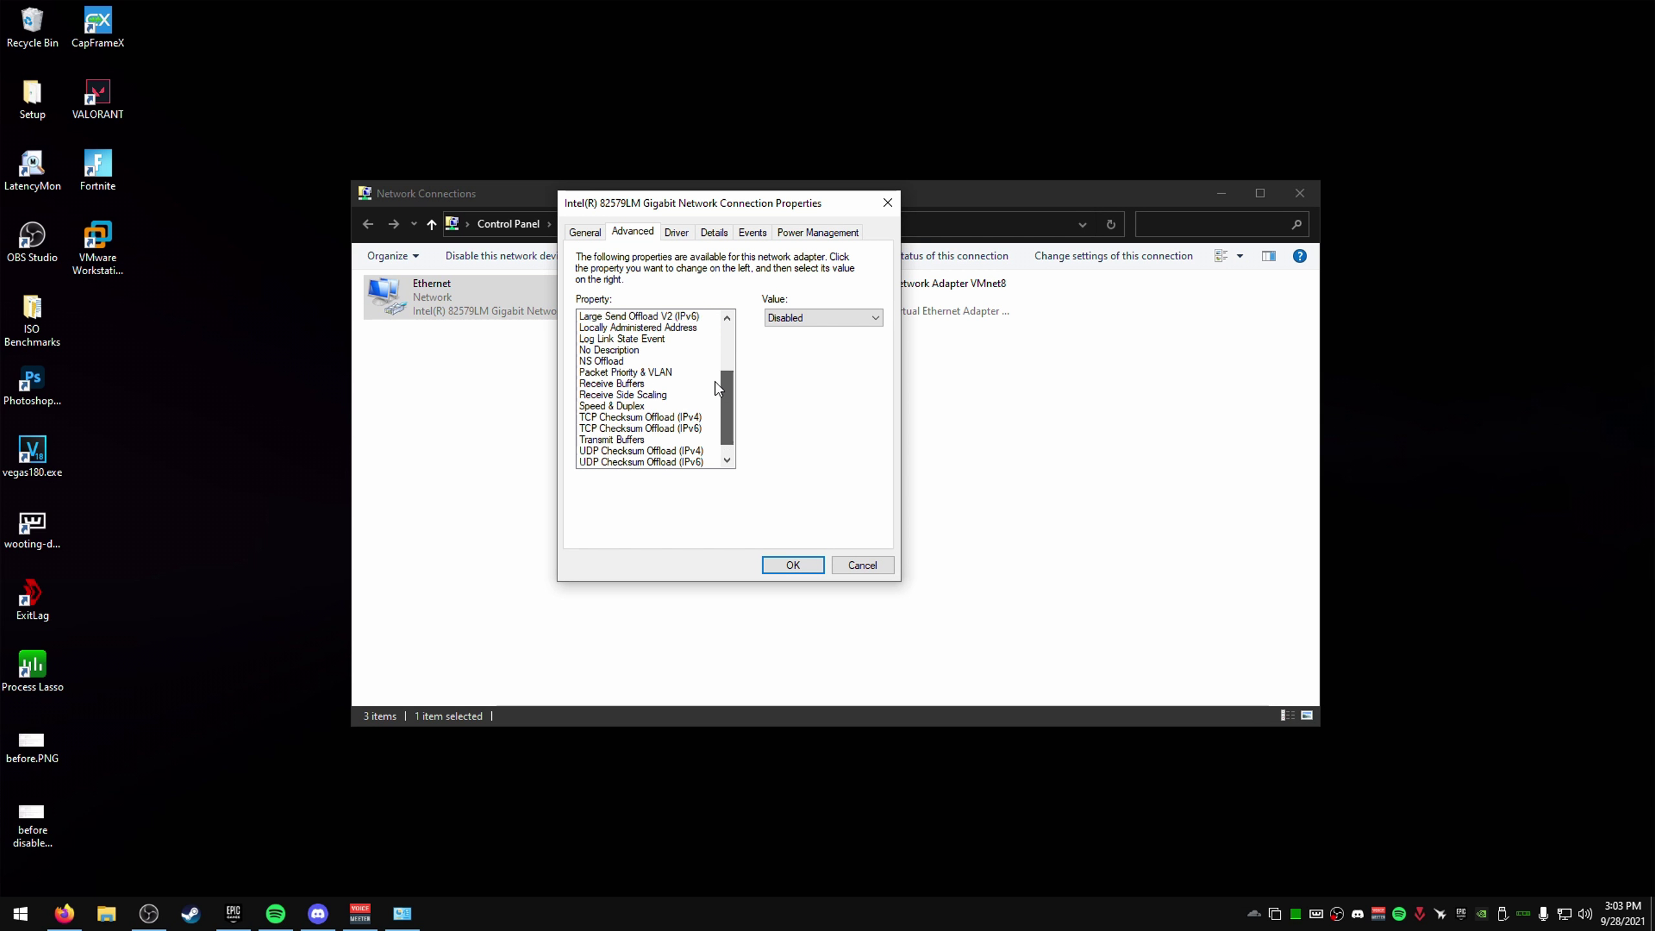
{"action": "scroll", "coordinate": [717, 372], "scroll_direction": "up", "scroll_amount": 2}
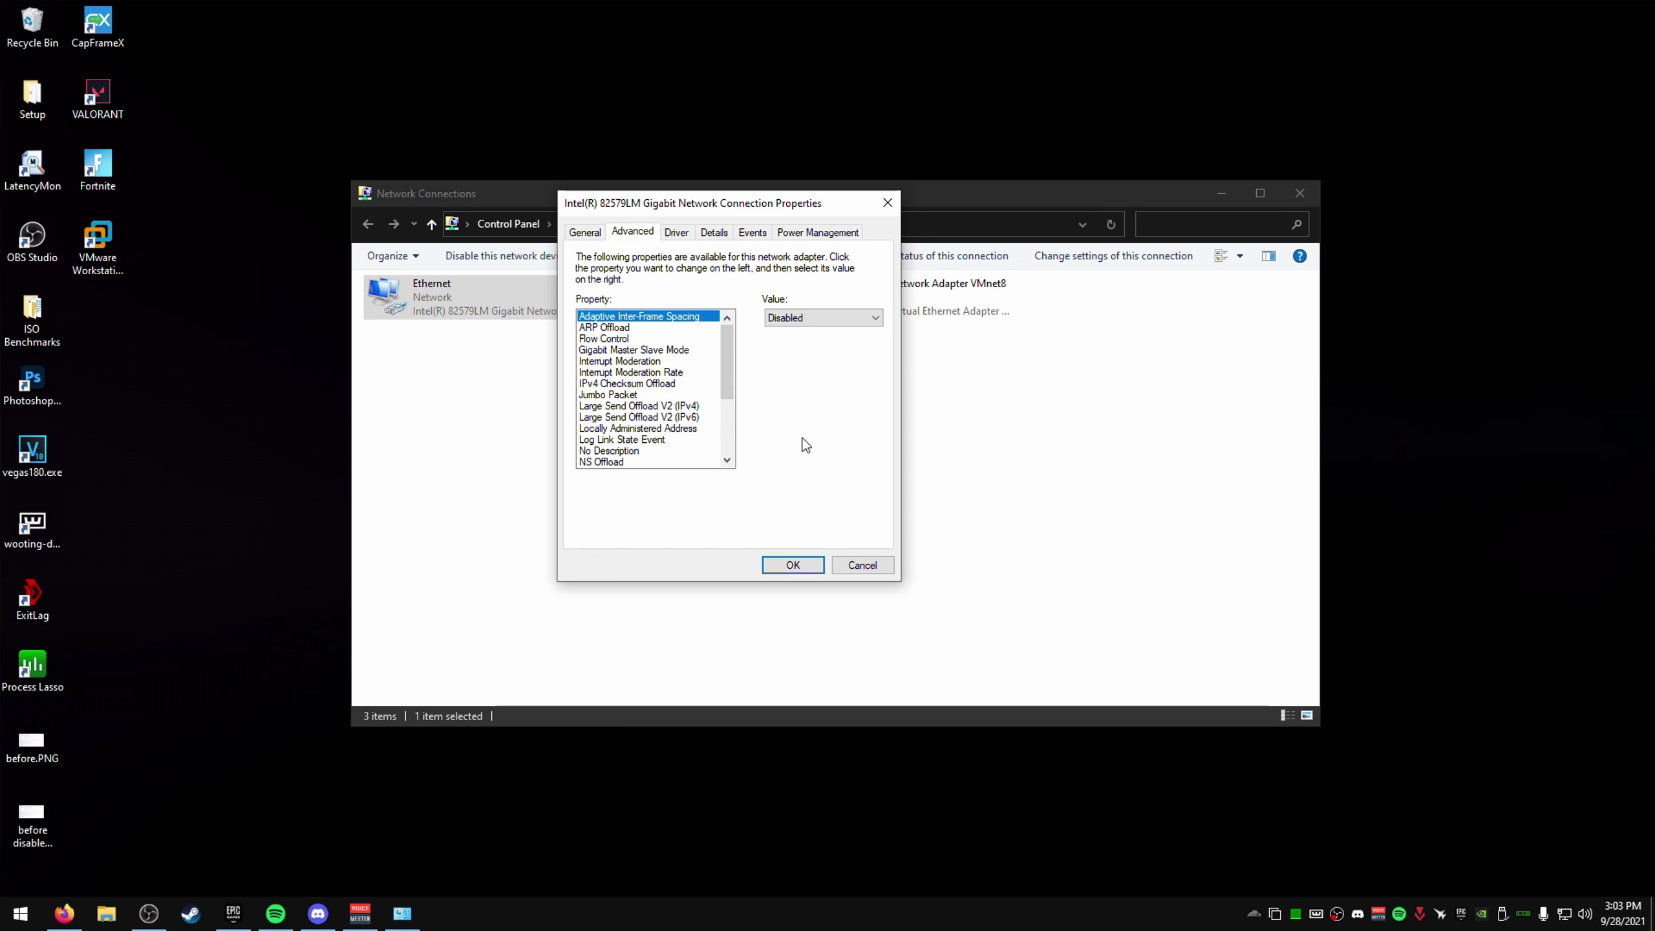
{"action": "scroll", "coordinate": [732, 357], "scroll_direction": "down", "scroll_amount": 3}
{"action": "scroll", "coordinate": [726, 434], "scroll_direction": "up", "scroll_amount": 3}
{"action": "left_click", "coordinate": [611, 351]}
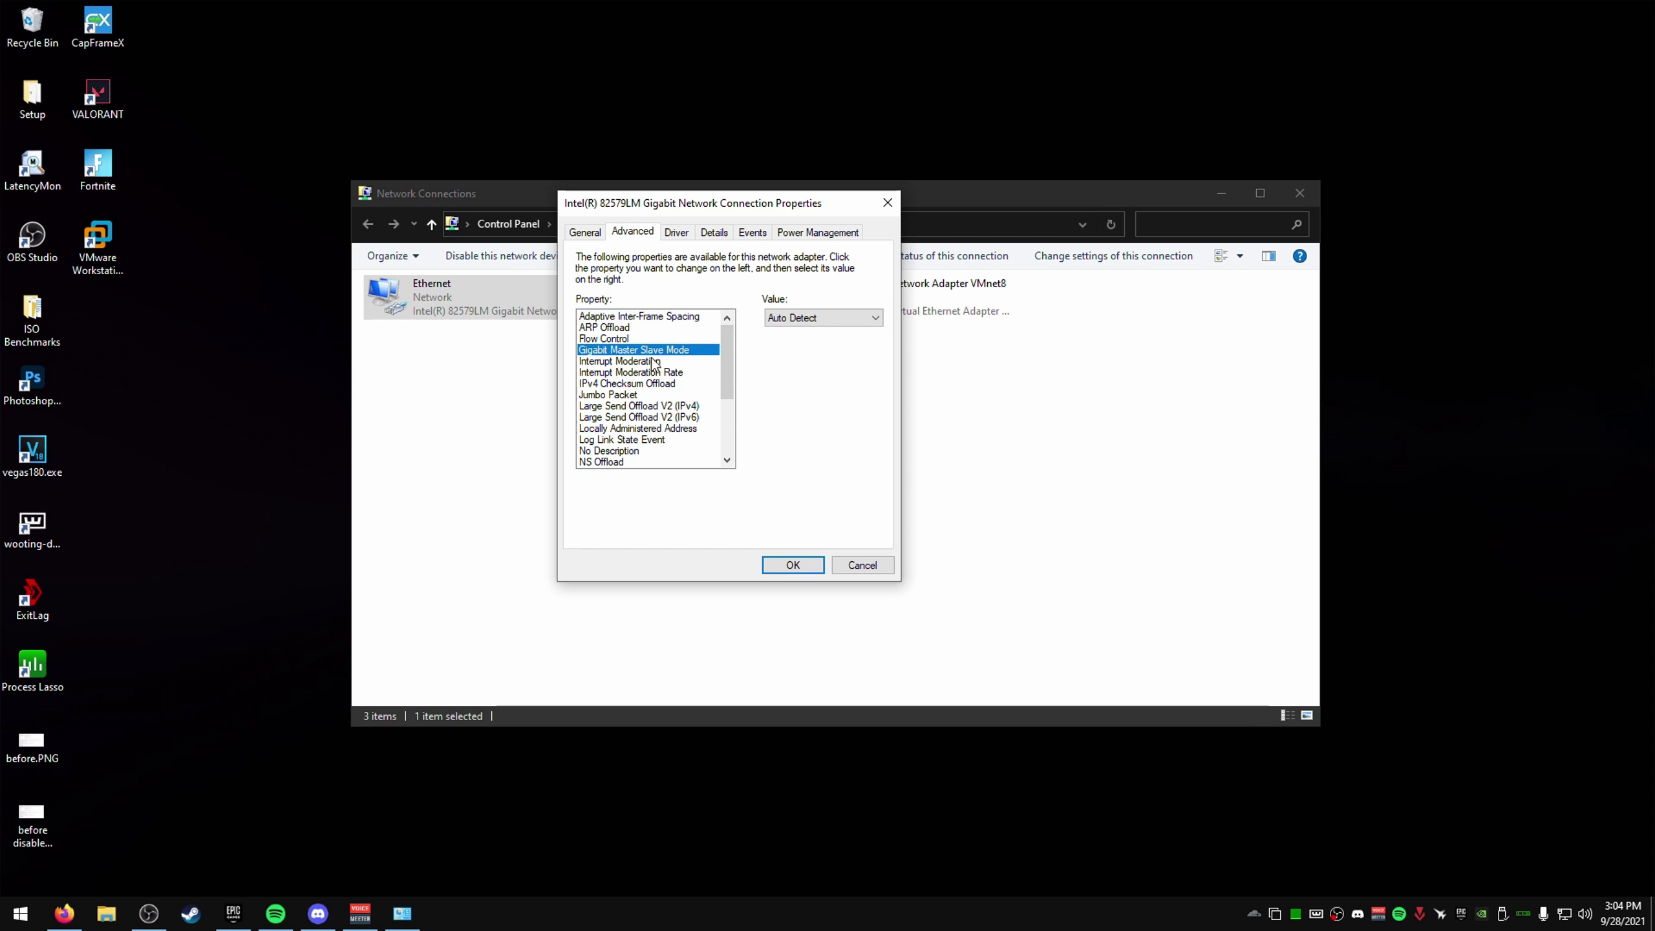
{"action": "left_click", "coordinate": [801, 318]}
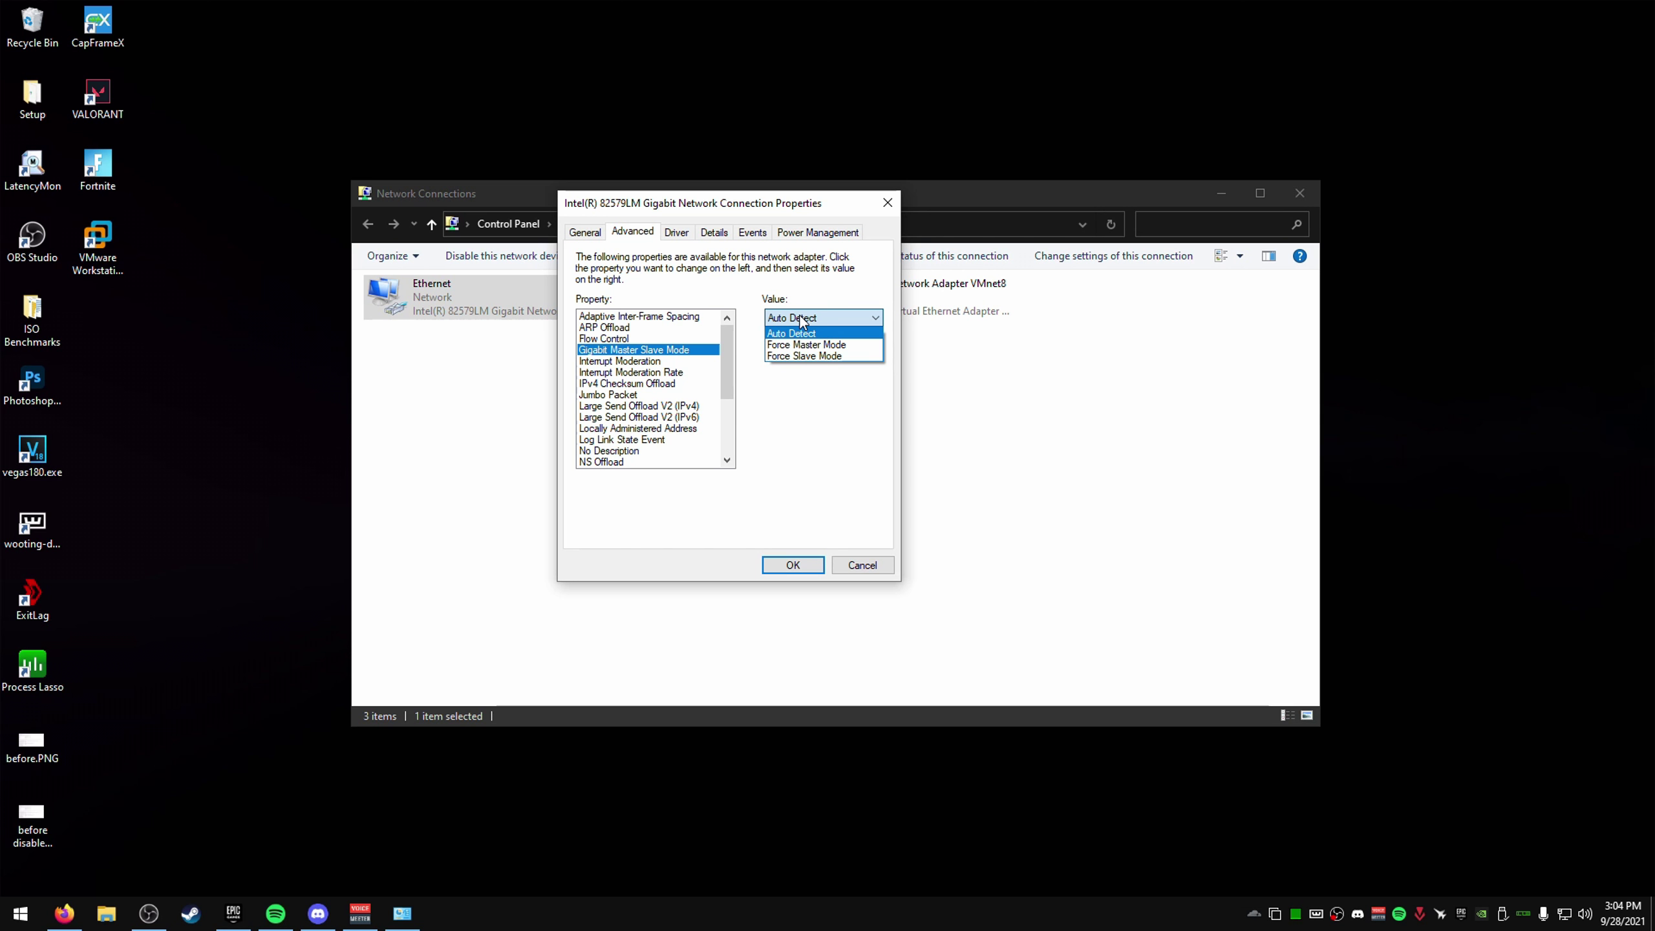
{"action": "left_click", "coordinate": [803, 319]}
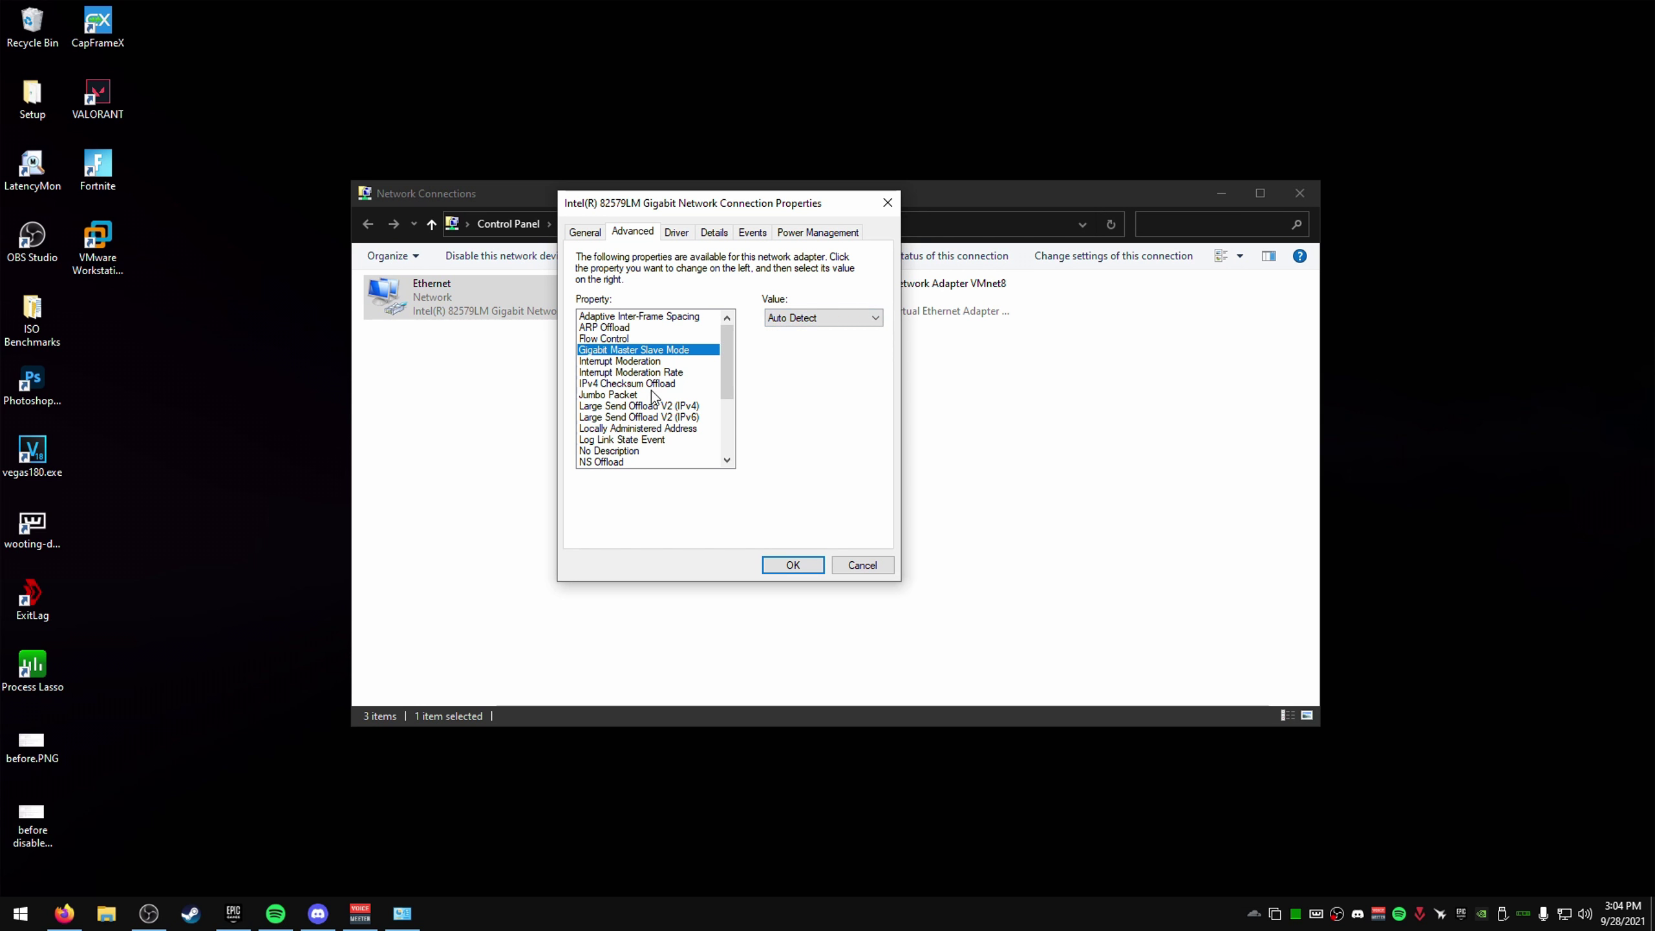
Keep Speed & Duplex at Auto Negotiation.
{"action": "scroll", "coordinate": [652, 423], "scroll_direction": "down", "scroll_amount": 2}
{"action": "left_click", "coordinate": [625, 440]}
{"action": "left_click", "coordinate": [825, 318]}
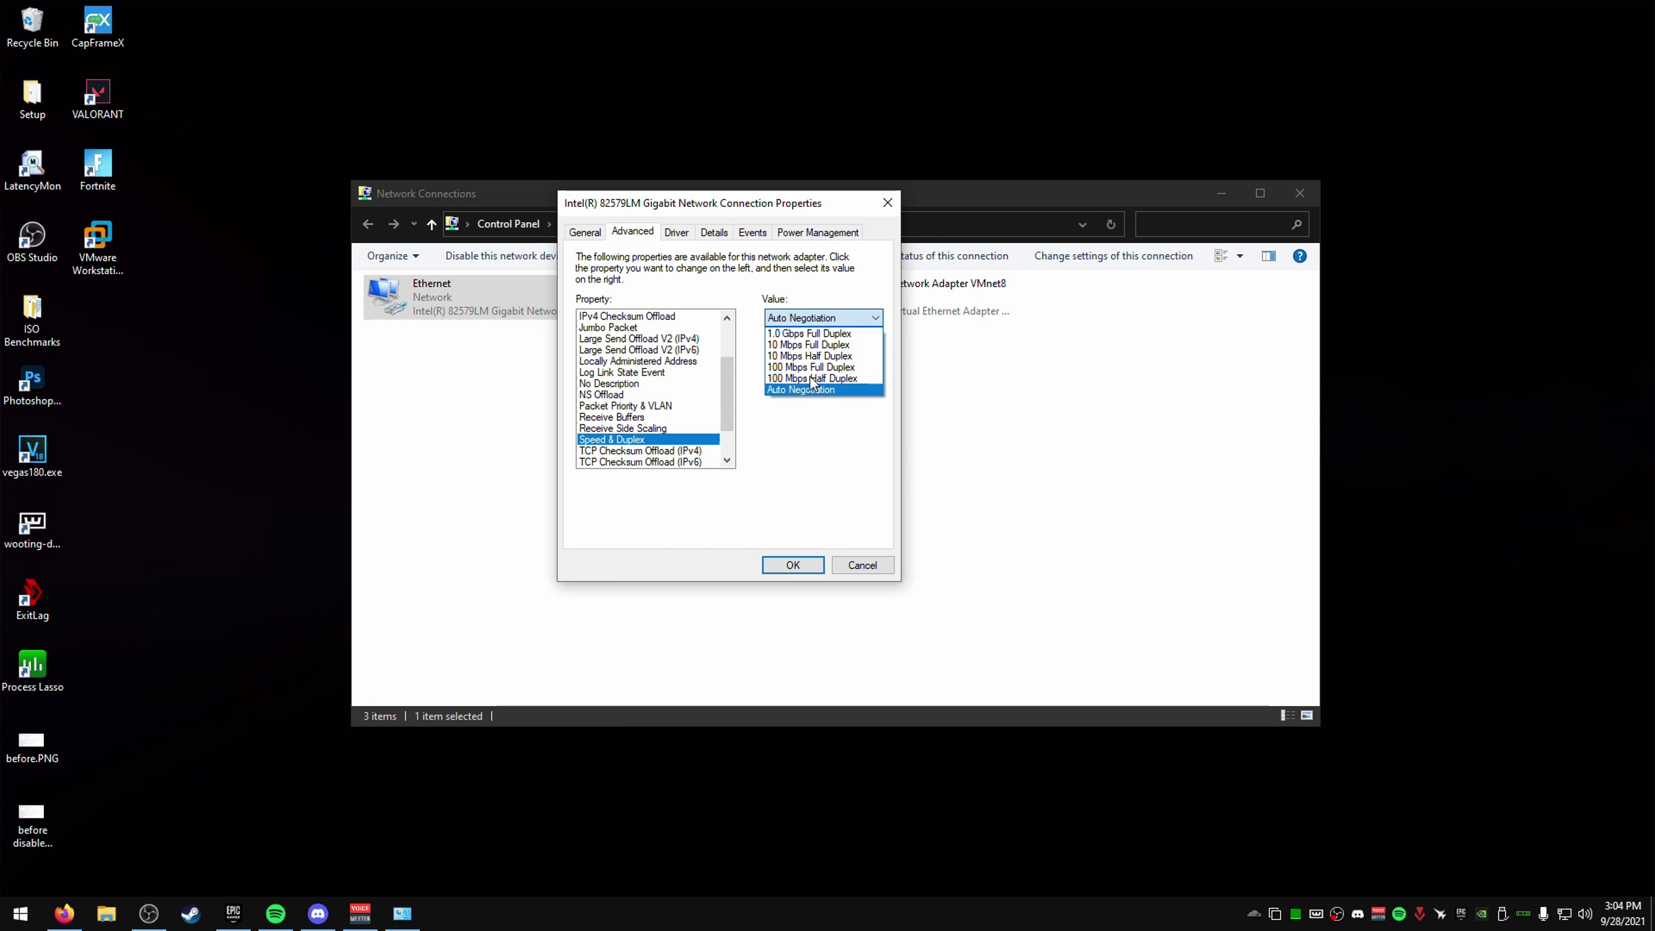
{"action": "left_click", "coordinate": [813, 317]}
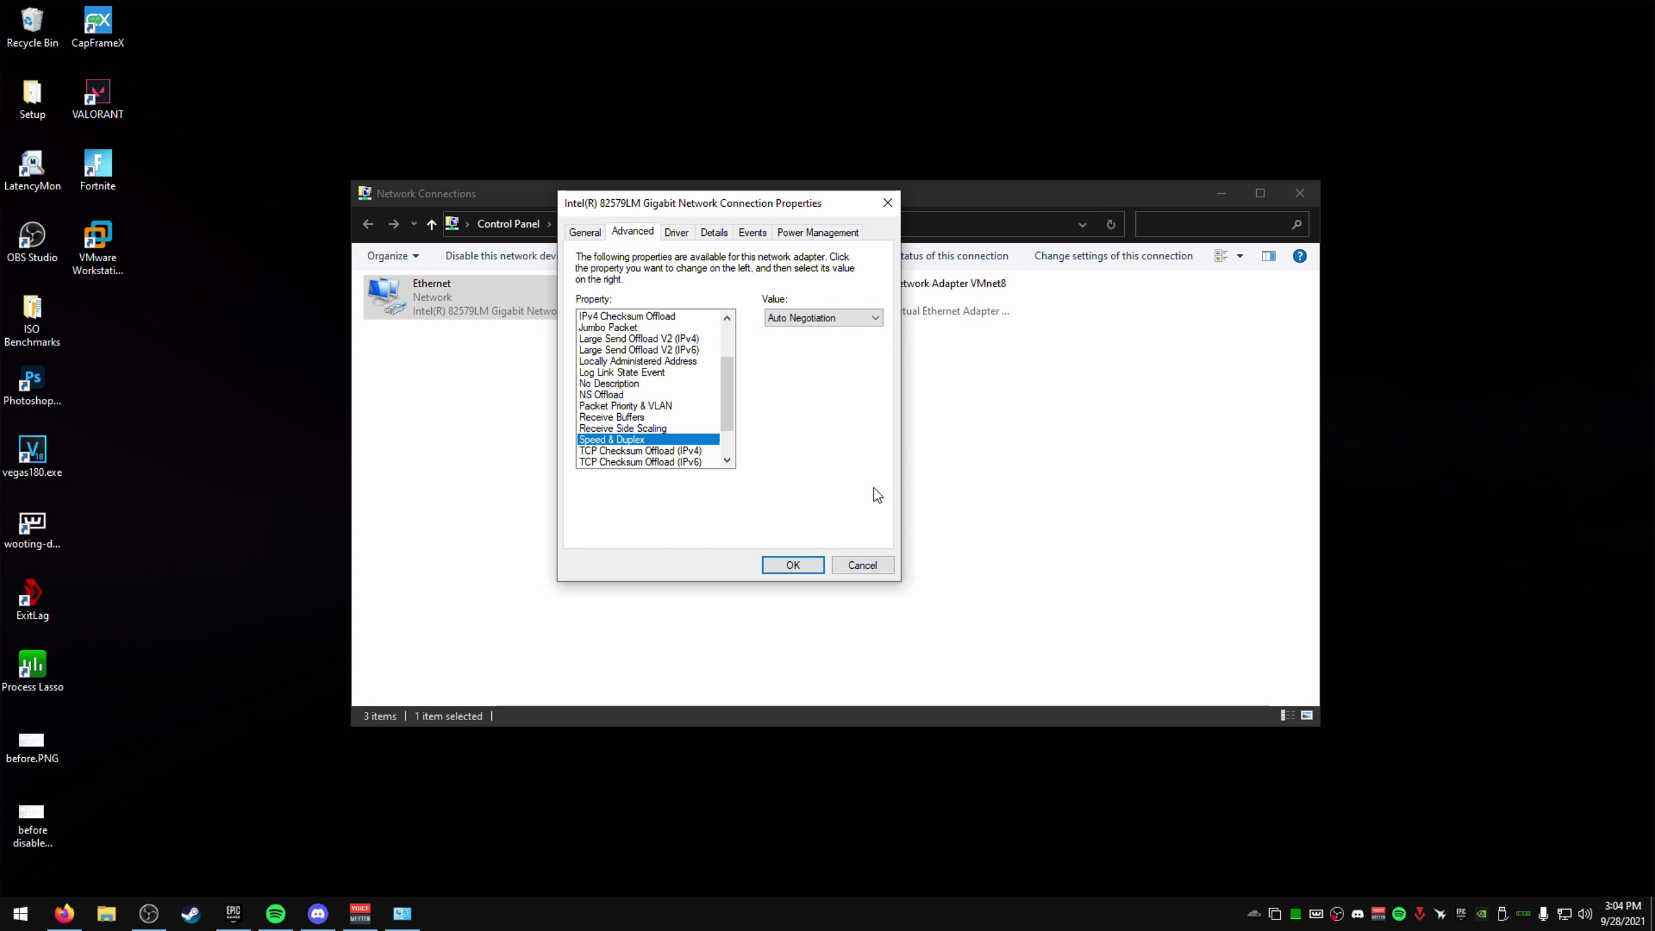
{"action": "scroll", "coordinate": [632, 449], "scroll_direction": "up", "scroll_amount": 2}
Confirm Flow Control and Interrupt Moderation are both Disabled.
{"action": "left_click", "coordinate": [626, 338]}
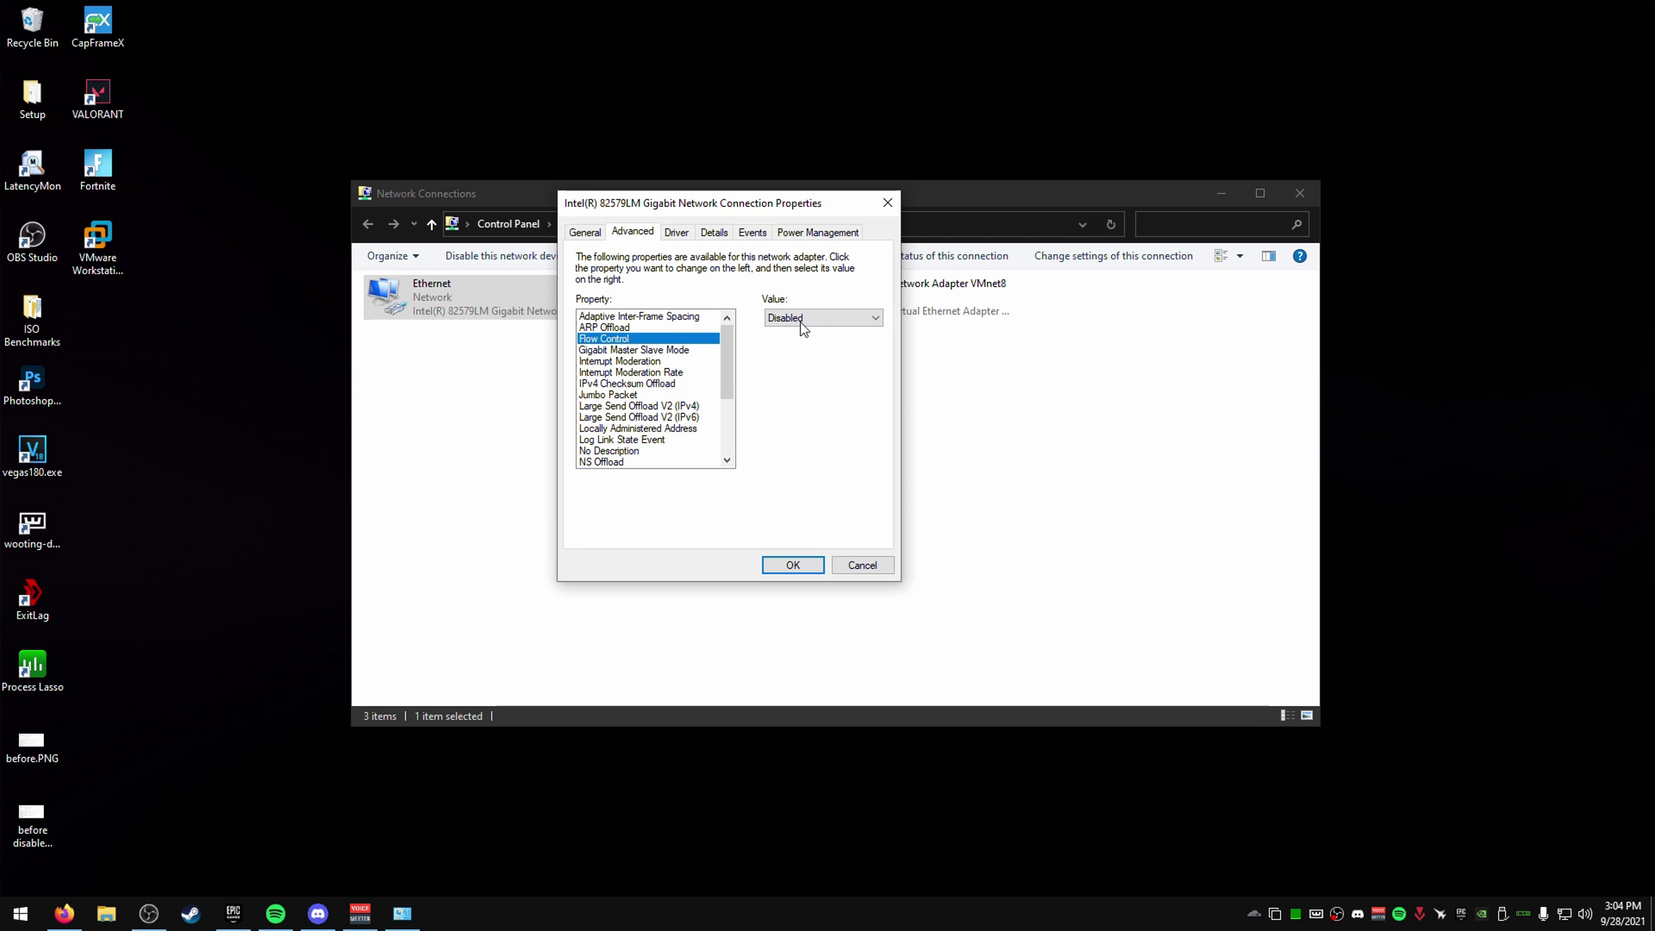
{"action": "left_click", "coordinate": [815, 324]}
{"action": "left_click", "coordinate": [820, 319]}
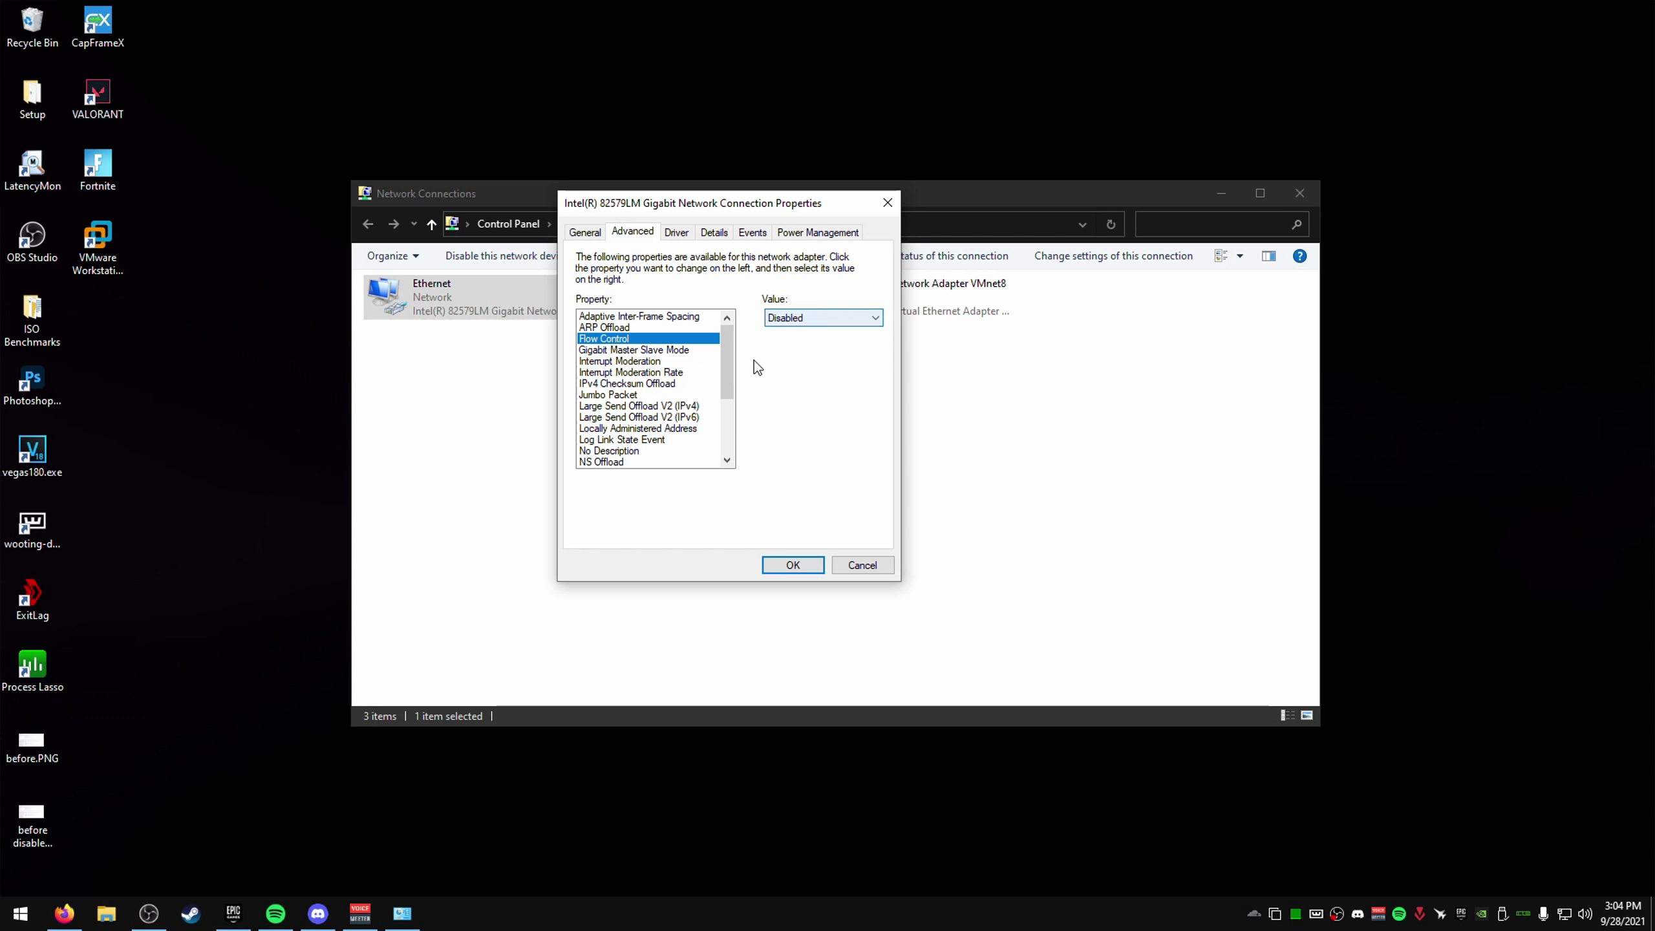
{"action": "left_click", "coordinate": [648, 361]}
{"action": "left_click", "coordinate": [827, 319]}
{"action": "left_click", "coordinate": [830, 311]}
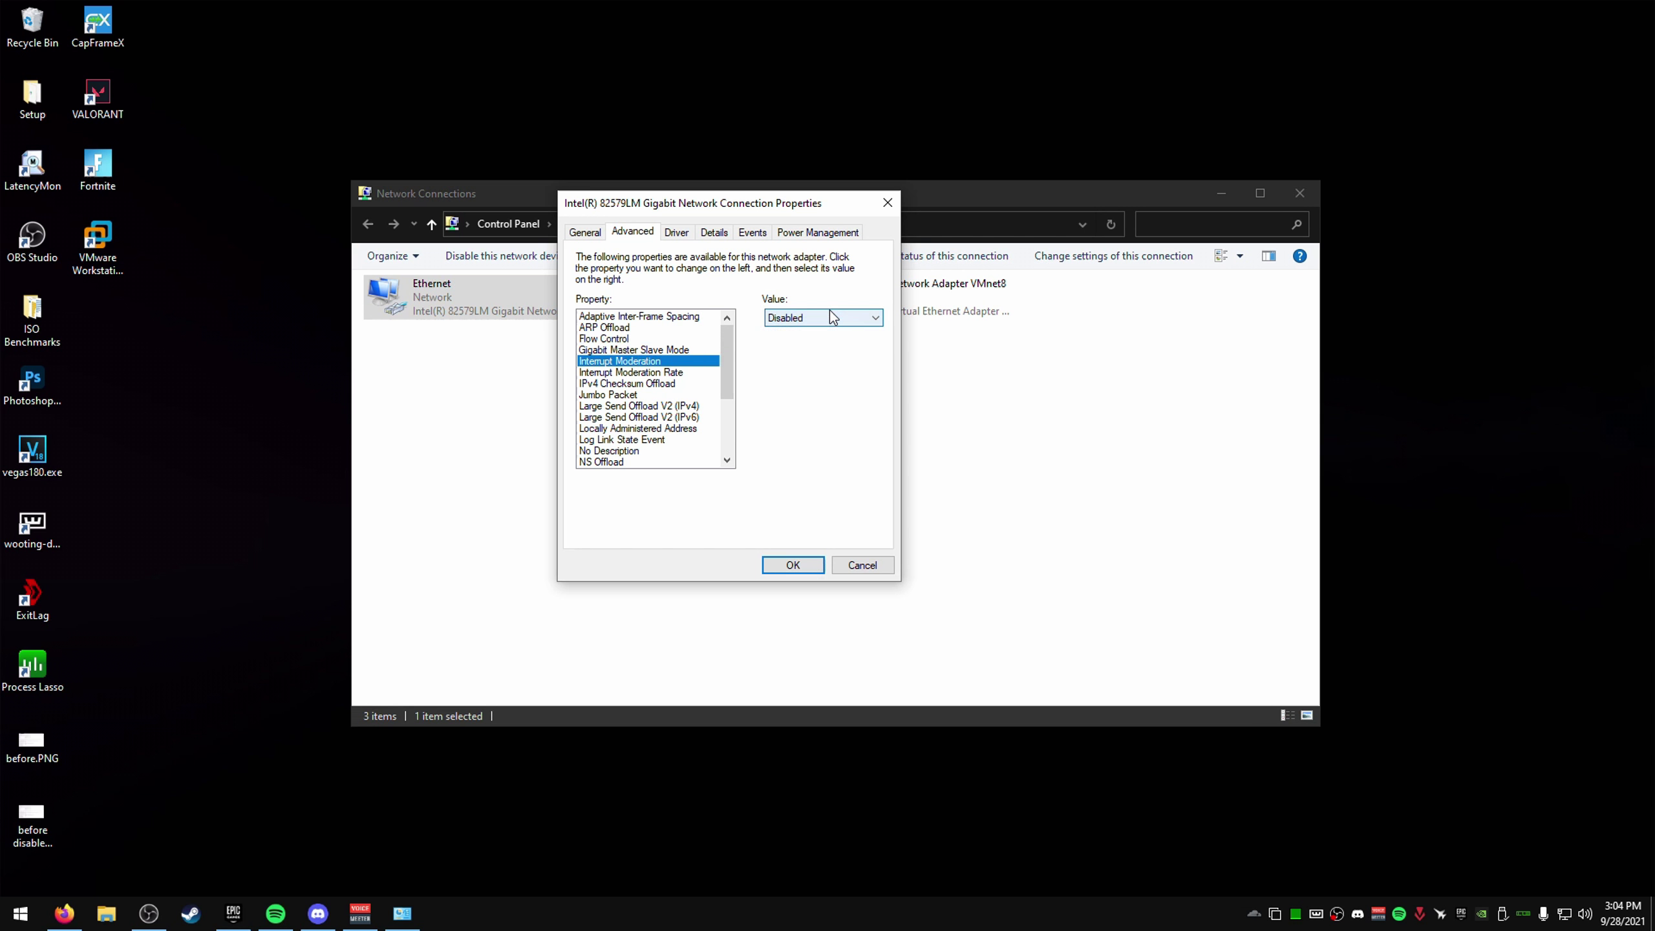
Check LSO V2, RSS (Enabled), IPv4 Checksum Offload, and keep Packet Priority & VLAN disabled.
{"action": "left_click", "coordinate": [653, 406]}
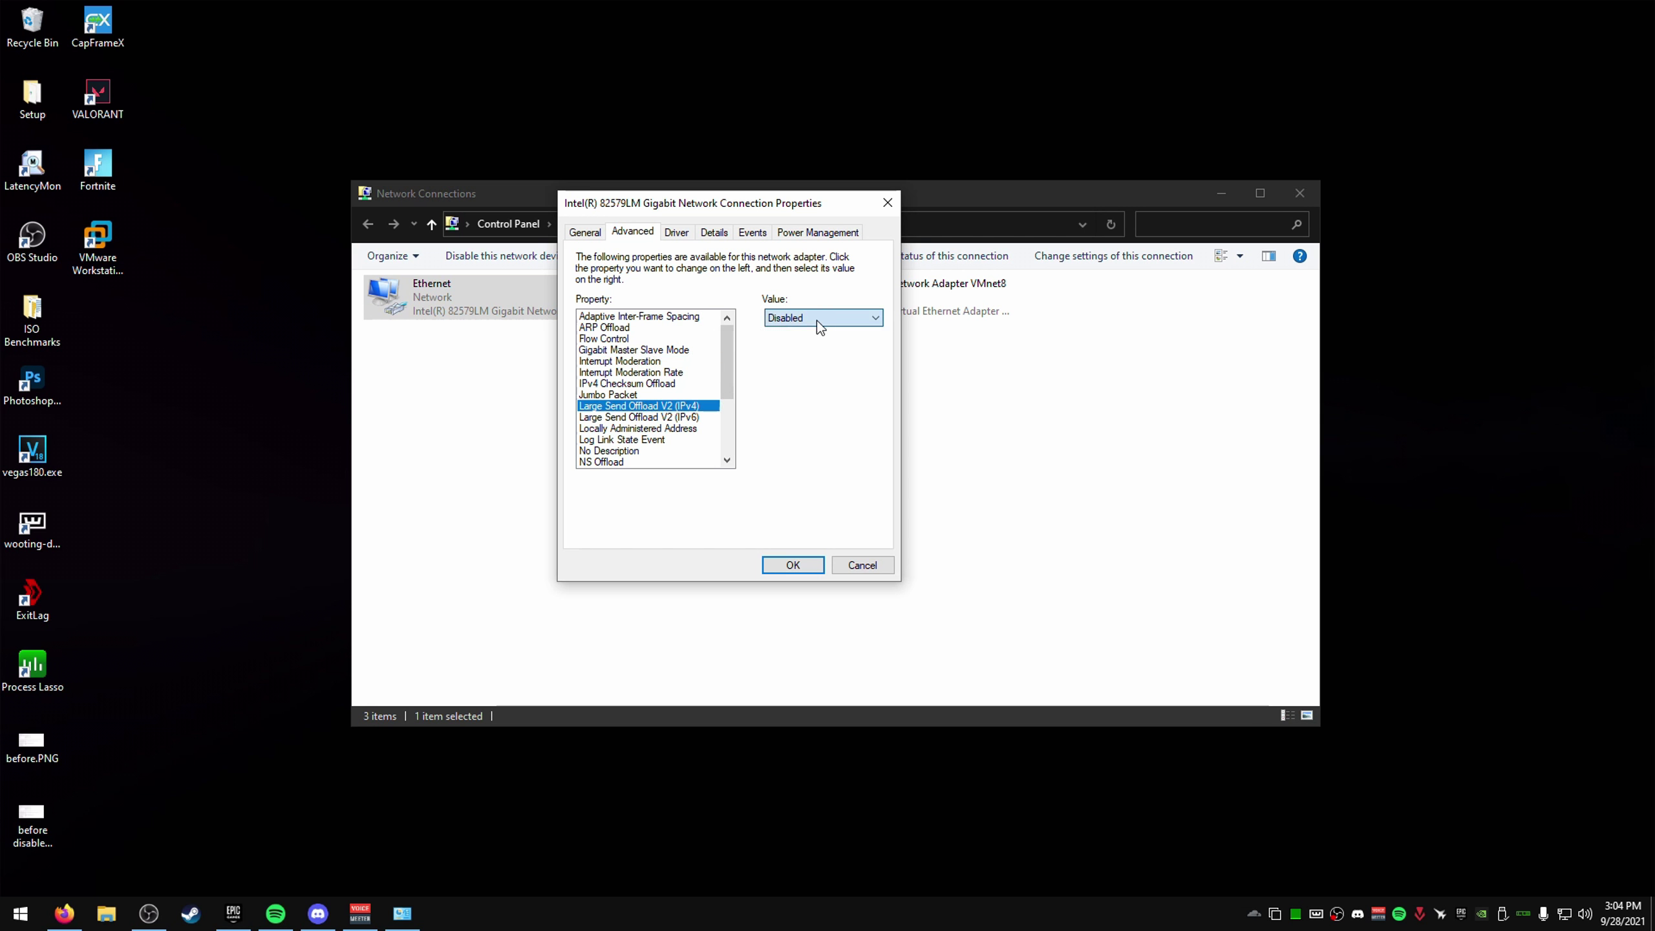
{"action": "scroll", "coordinate": [661, 380], "scroll_direction": "down", "scroll_amount": 3}
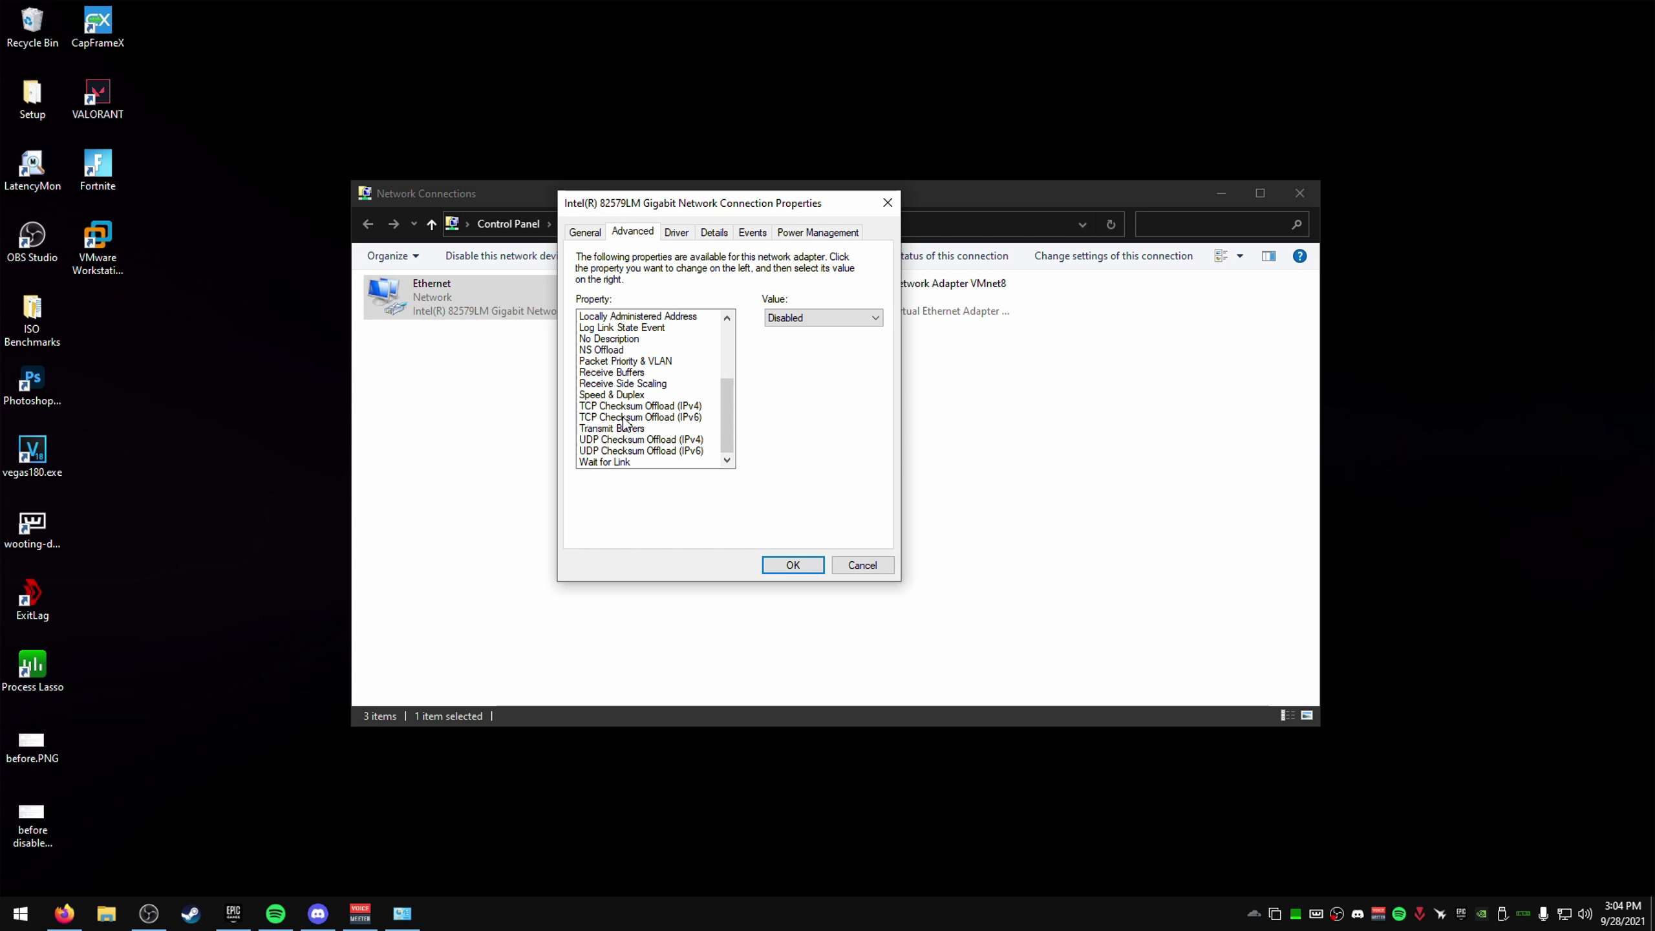
{"action": "left_click", "coordinate": [620, 386]}
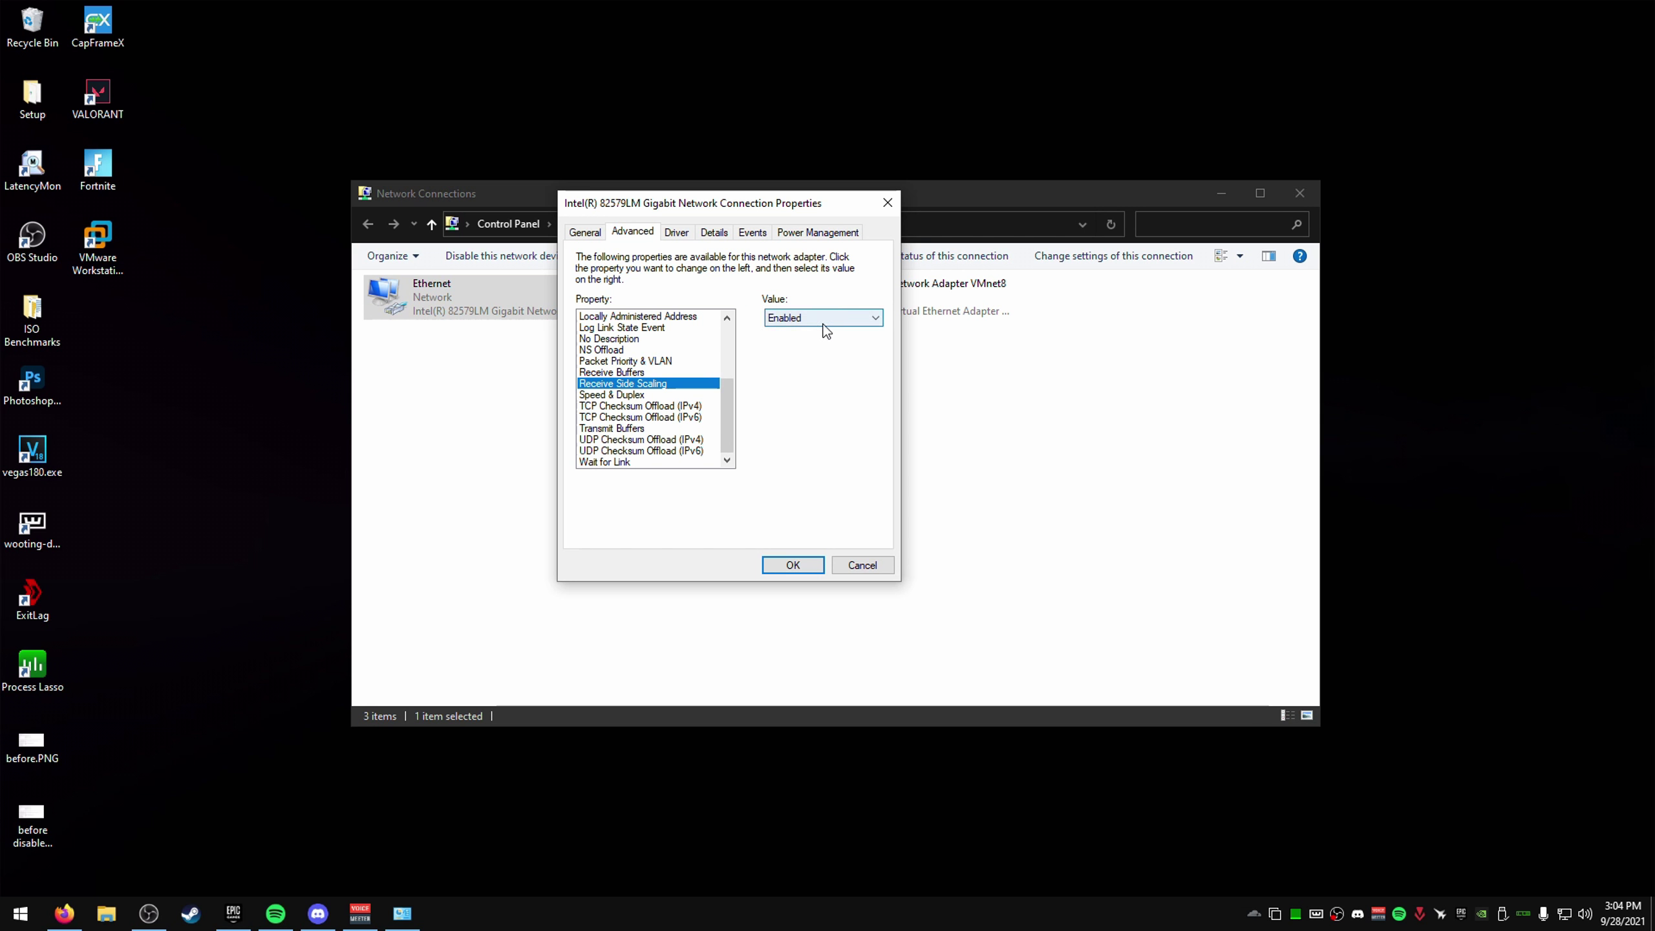
{"action": "scroll", "coordinate": [700, 407], "scroll_direction": "up", "scroll_amount": 2}
{"action": "left_click", "coordinate": [629, 338]}
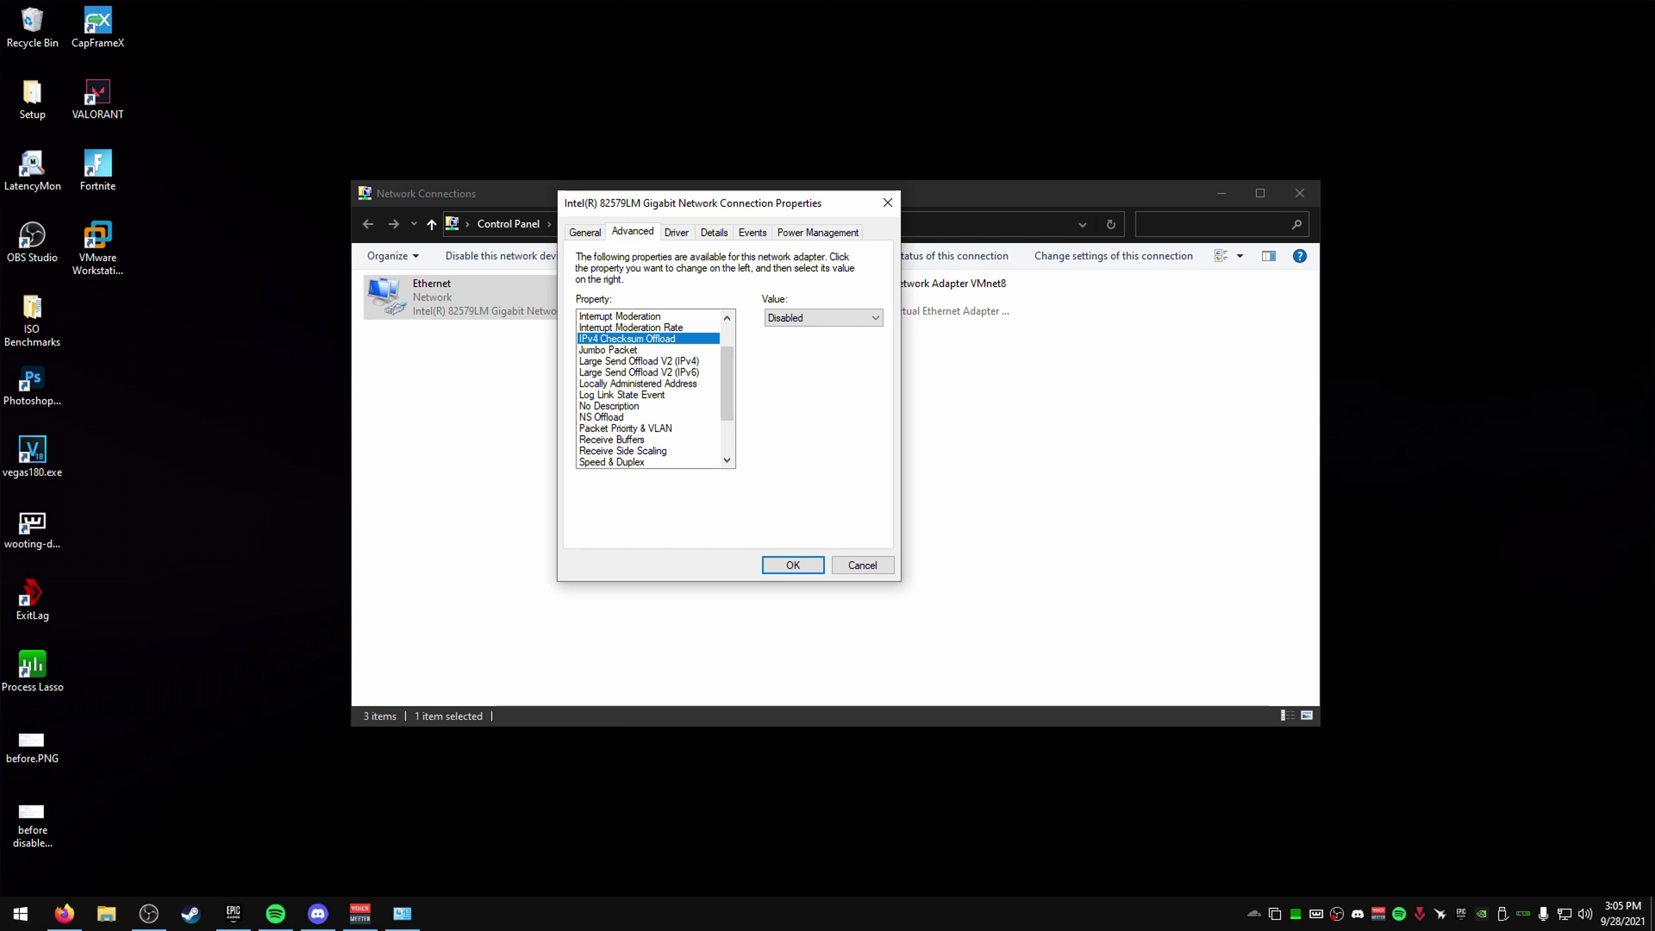
{"action": "scroll", "coordinate": [606, 442], "scroll_direction": "down", "scroll_amount": 1}
{"action": "left_click", "coordinate": [632, 395]}
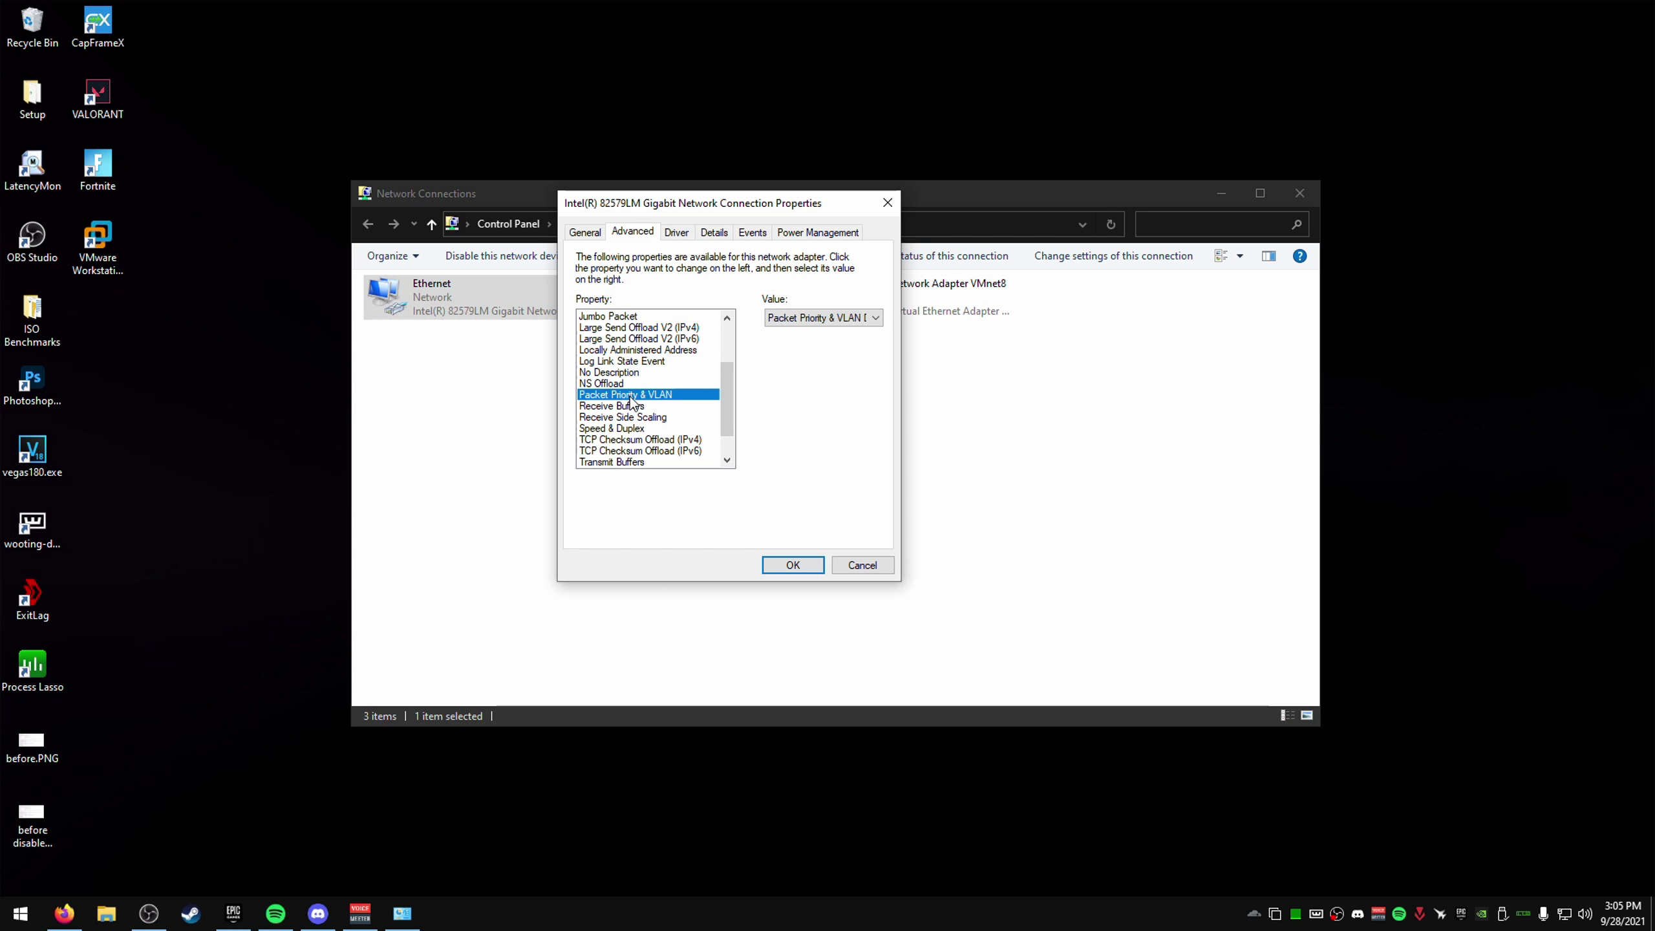
{"action": "left_click", "coordinate": [815, 318]}
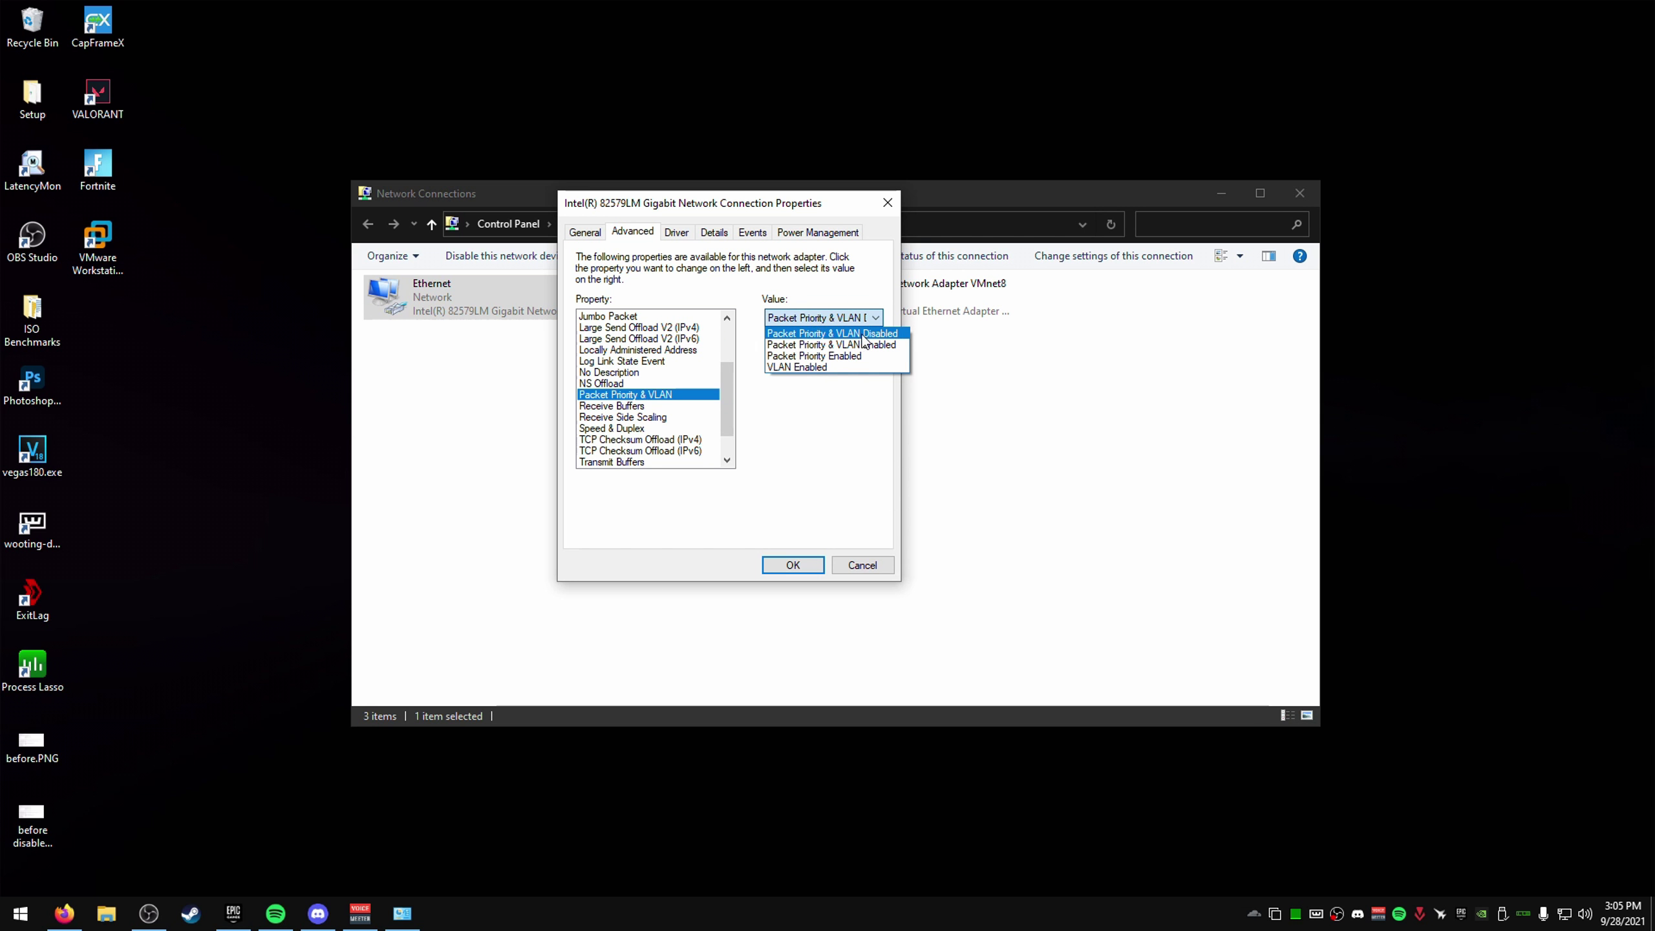
{"action": "left_click", "coordinate": [896, 333]}
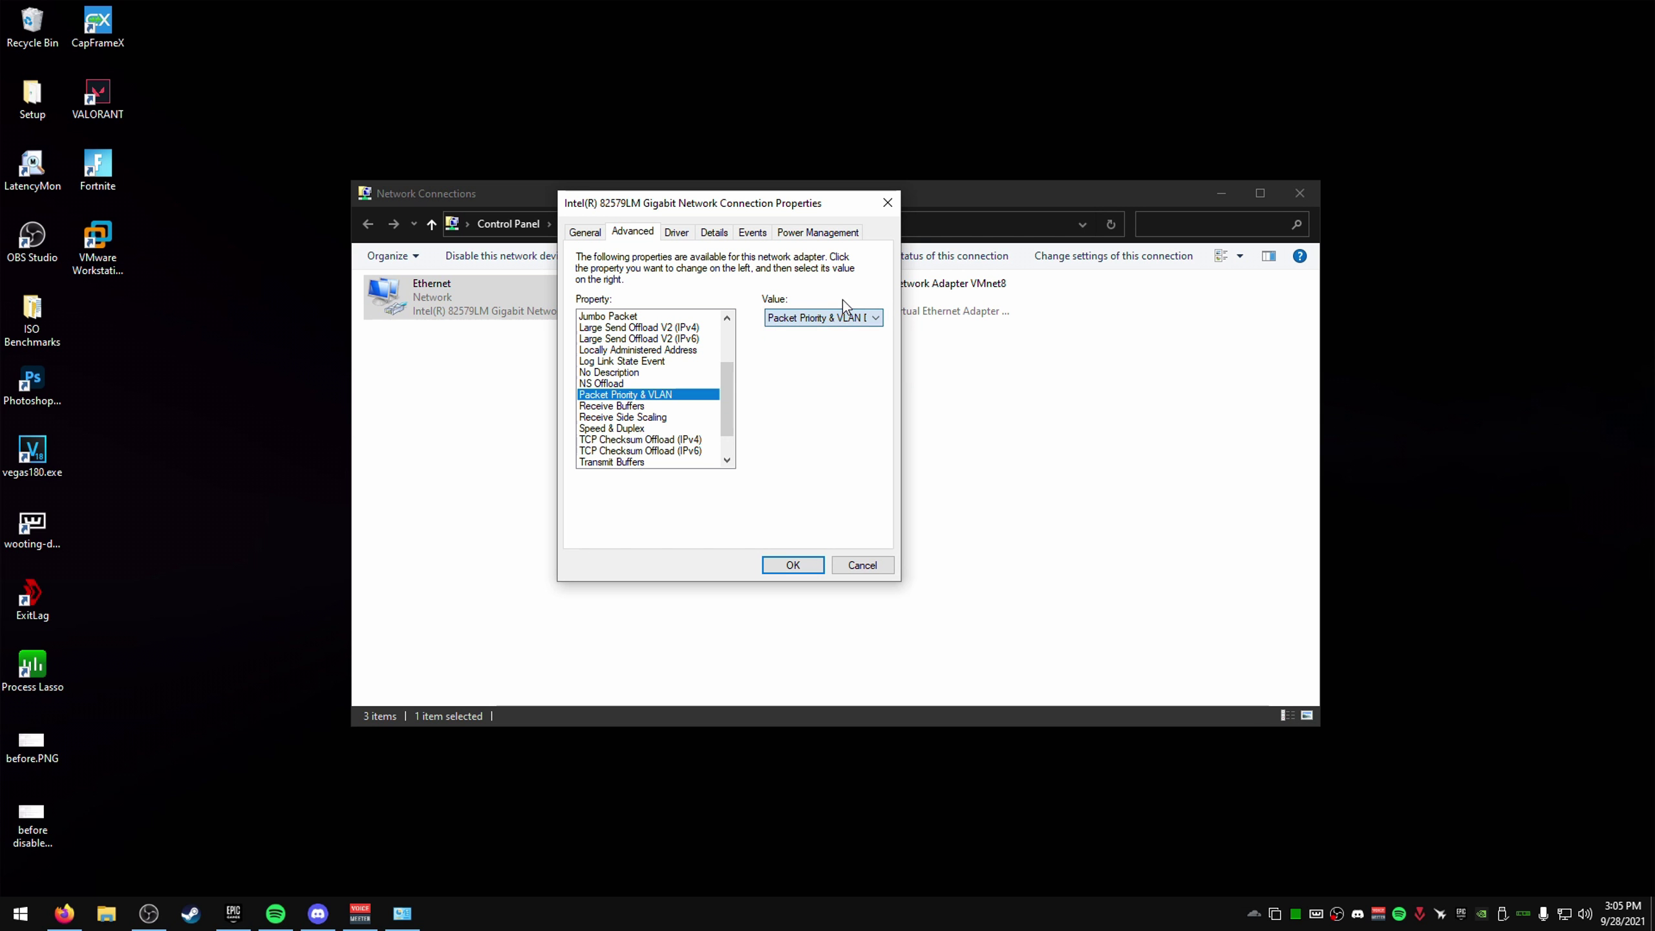
Recheck Flow Control and Interrupt Moderation Rate, and confirm both buffers read 2048.
{"action": "scroll", "coordinate": [649, 387], "scroll_direction": "up", "scroll_amount": 3}
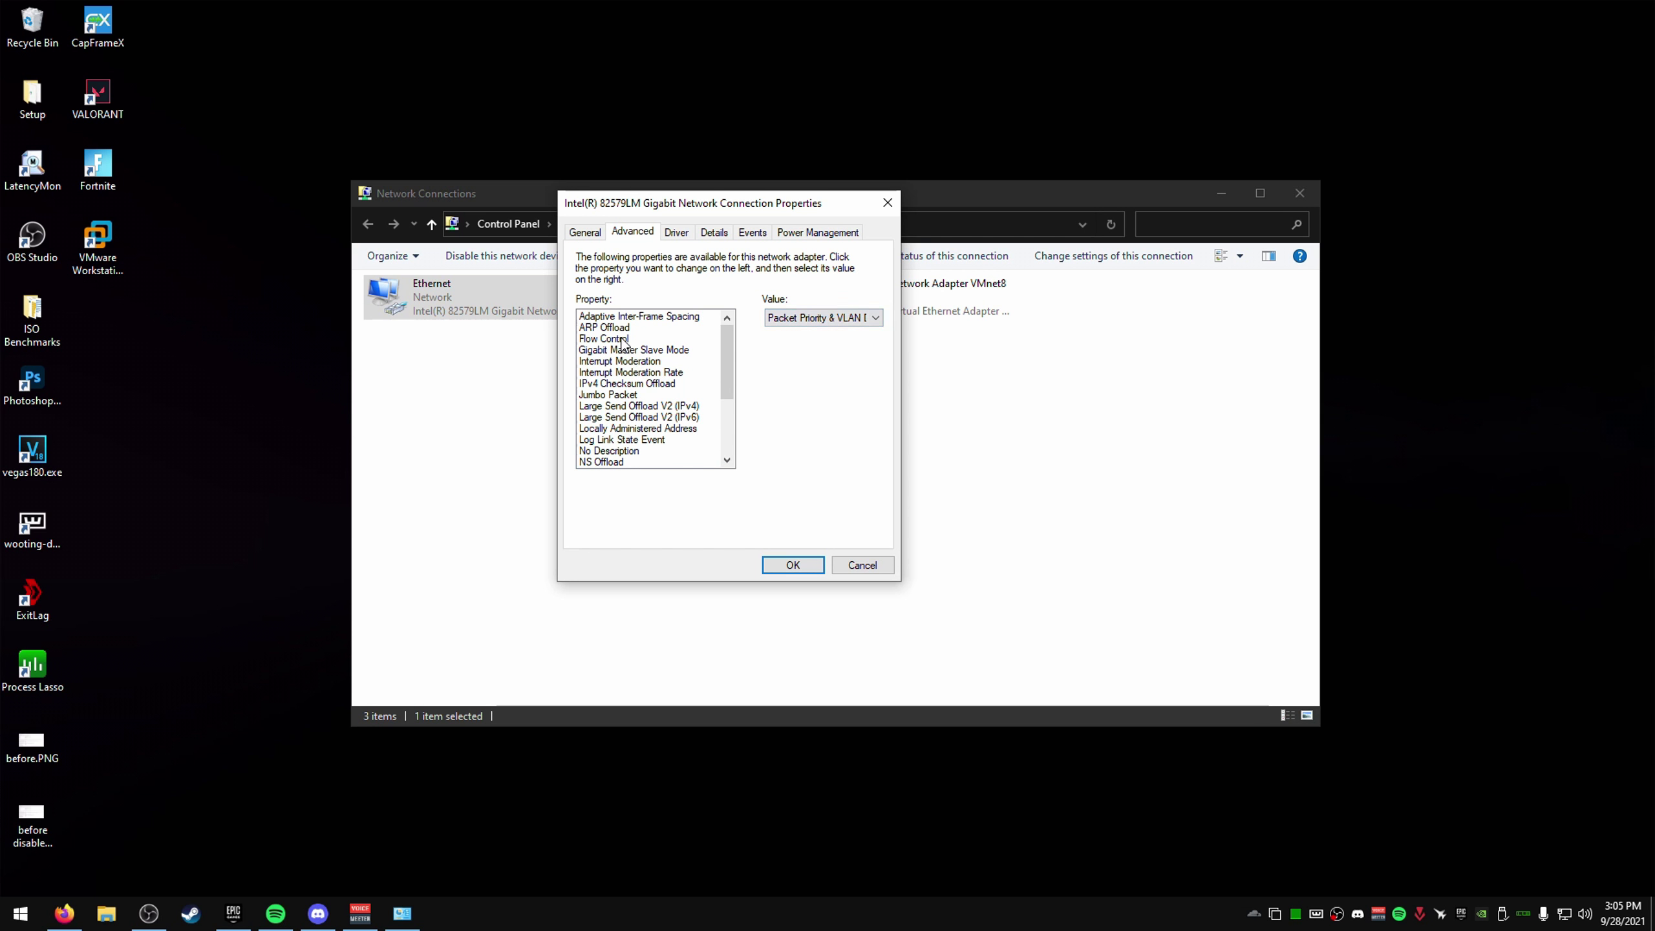
{"action": "left_click", "coordinate": [606, 338]}
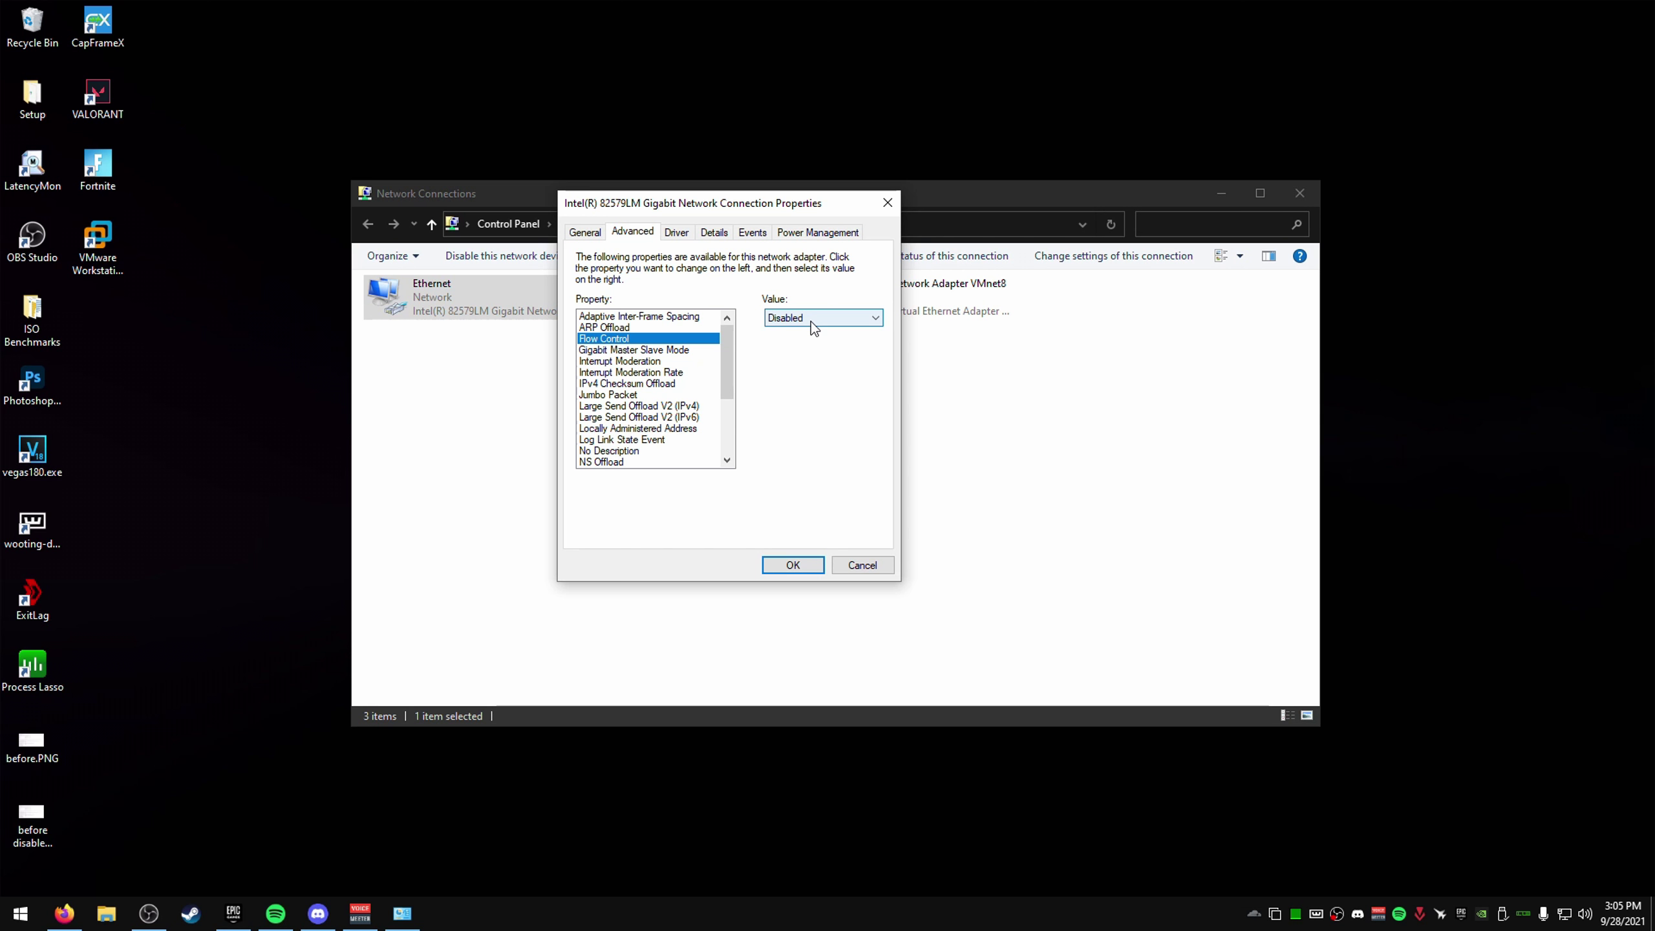
{"action": "left_click", "coordinate": [654, 374]}
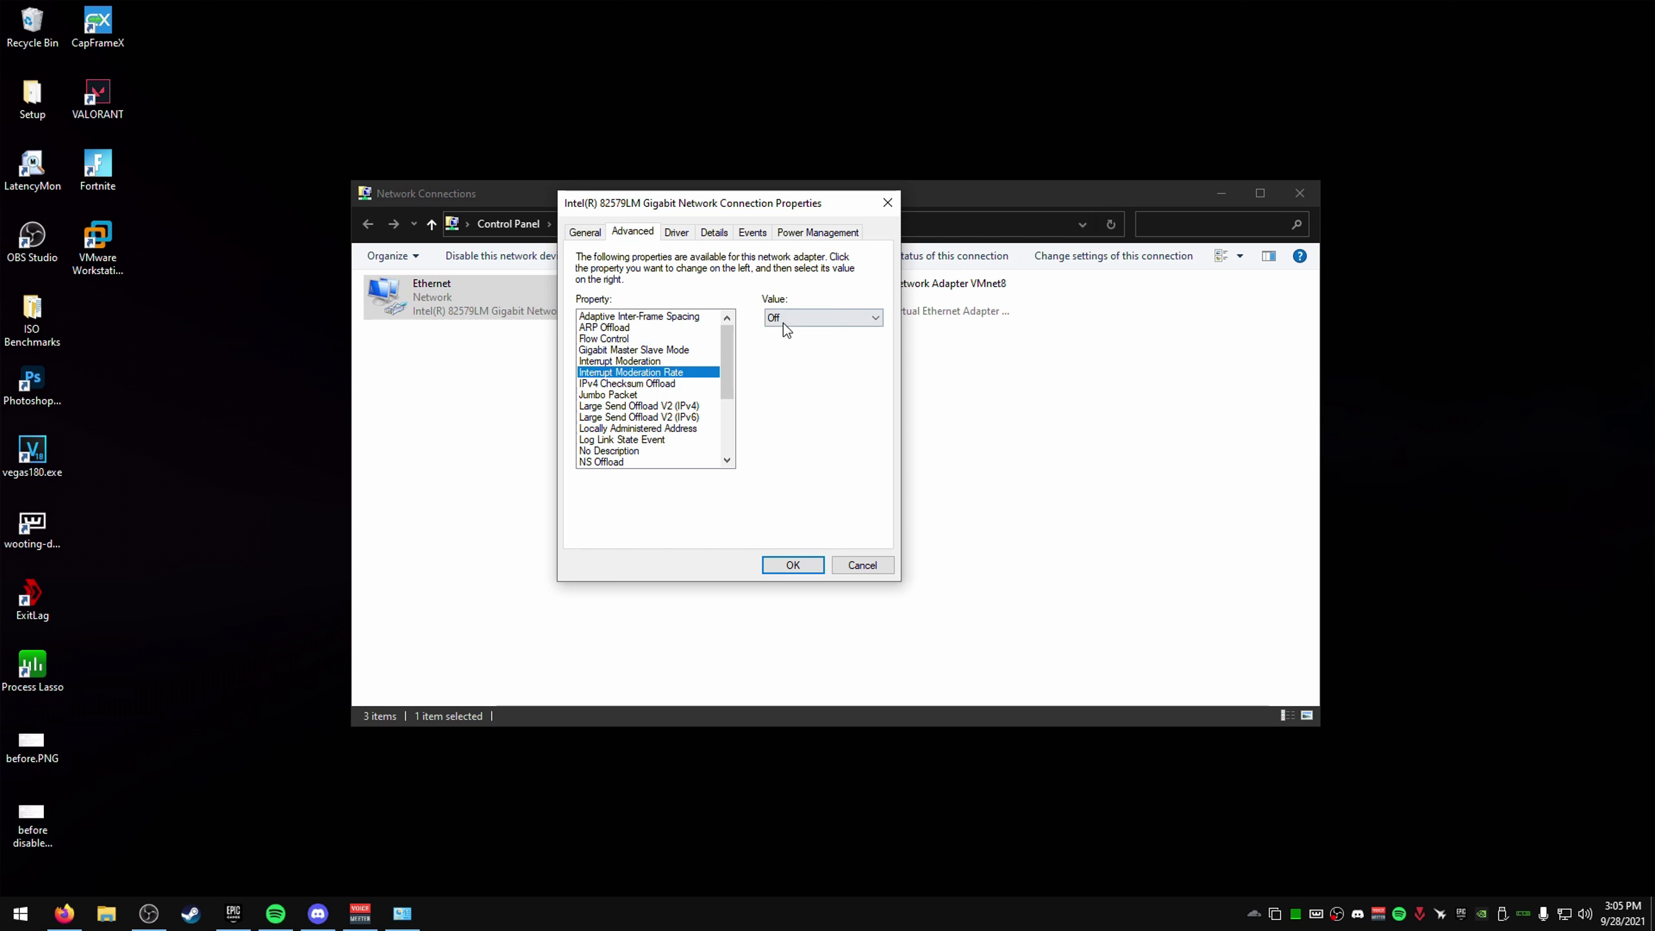
{"action": "scroll", "coordinate": [696, 435], "scroll_direction": "down", "scroll_amount": 4}
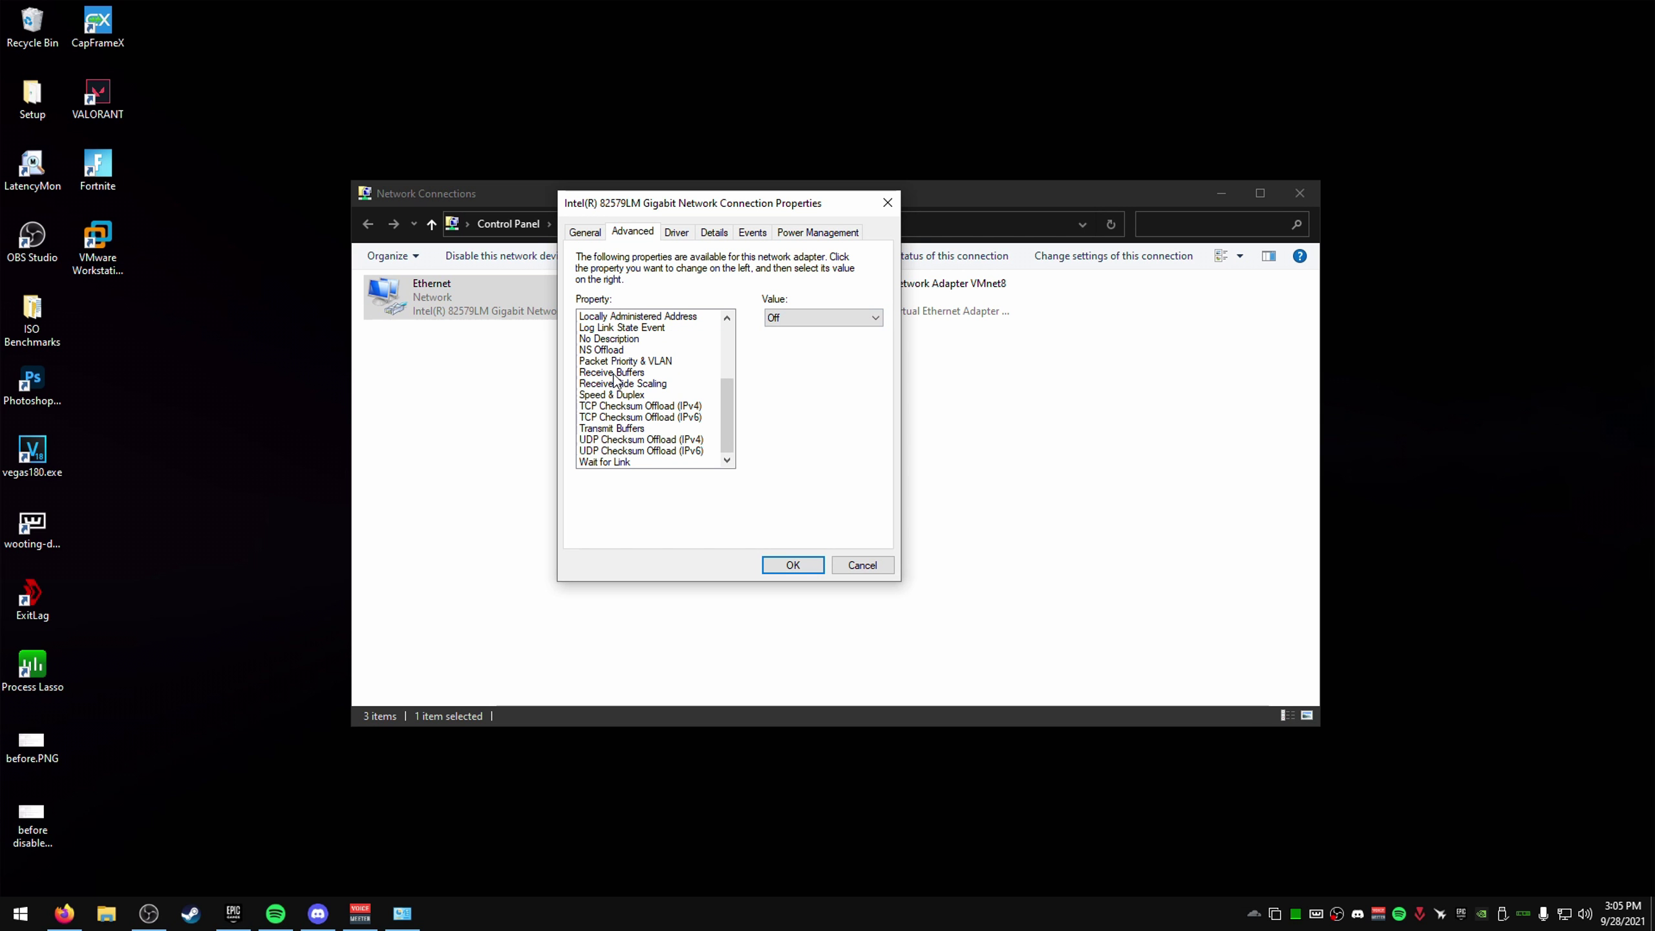
{"action": "left_click", "coordinate": [618, 373]}
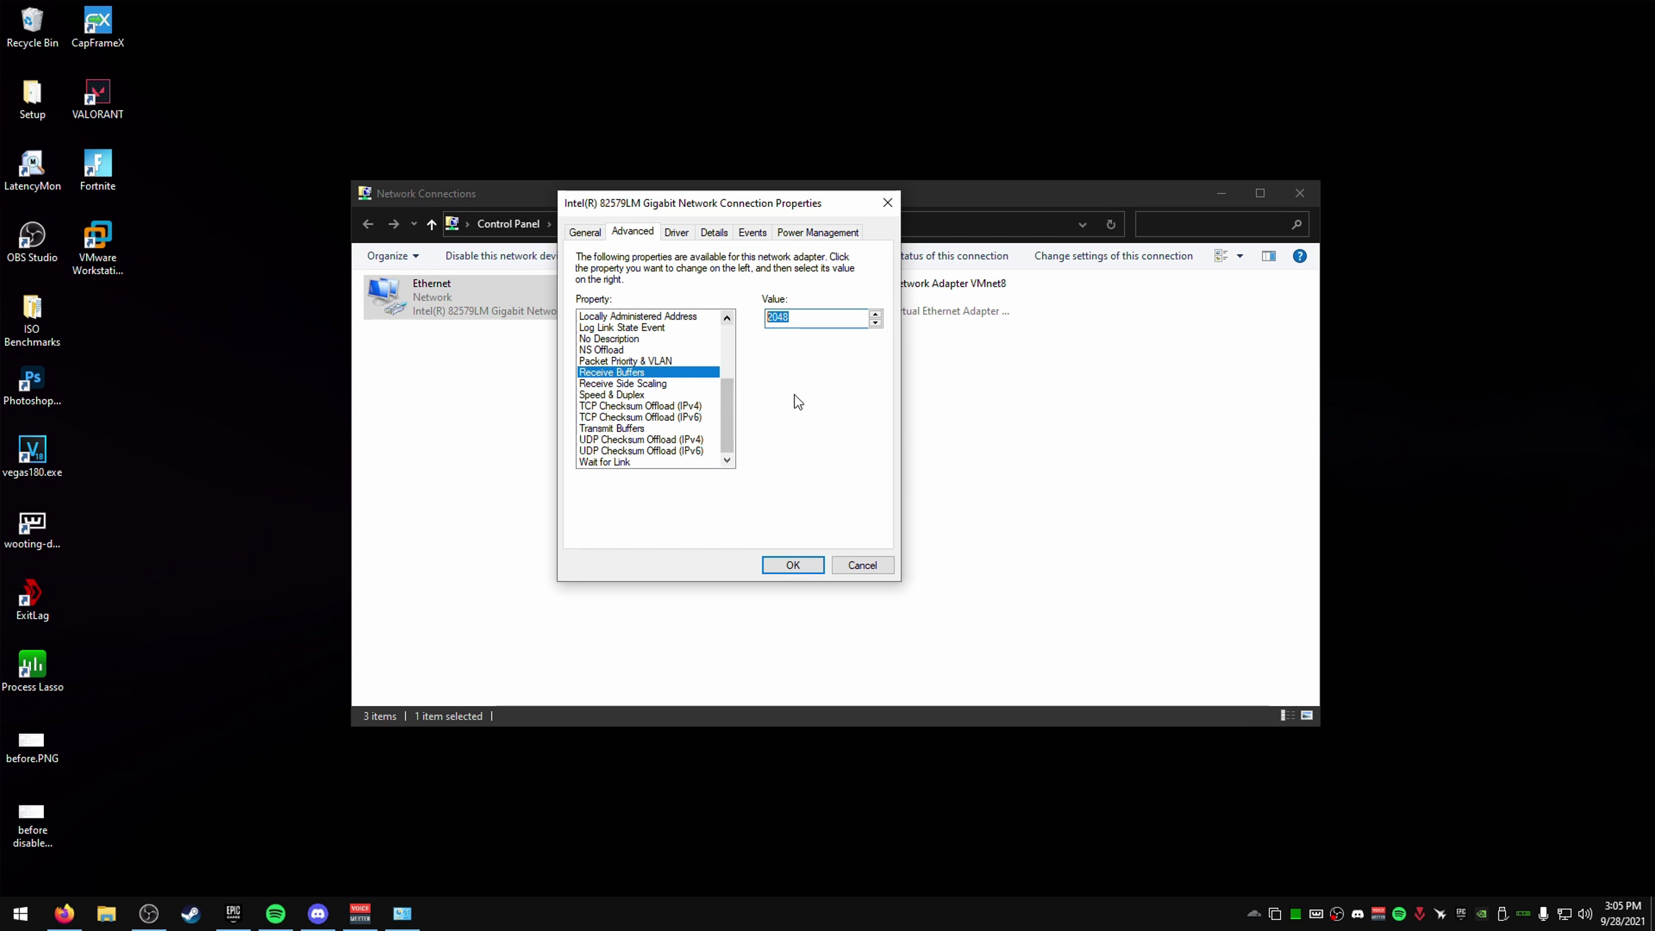
{"action": "left_click", "coordinate": [613, 430]}
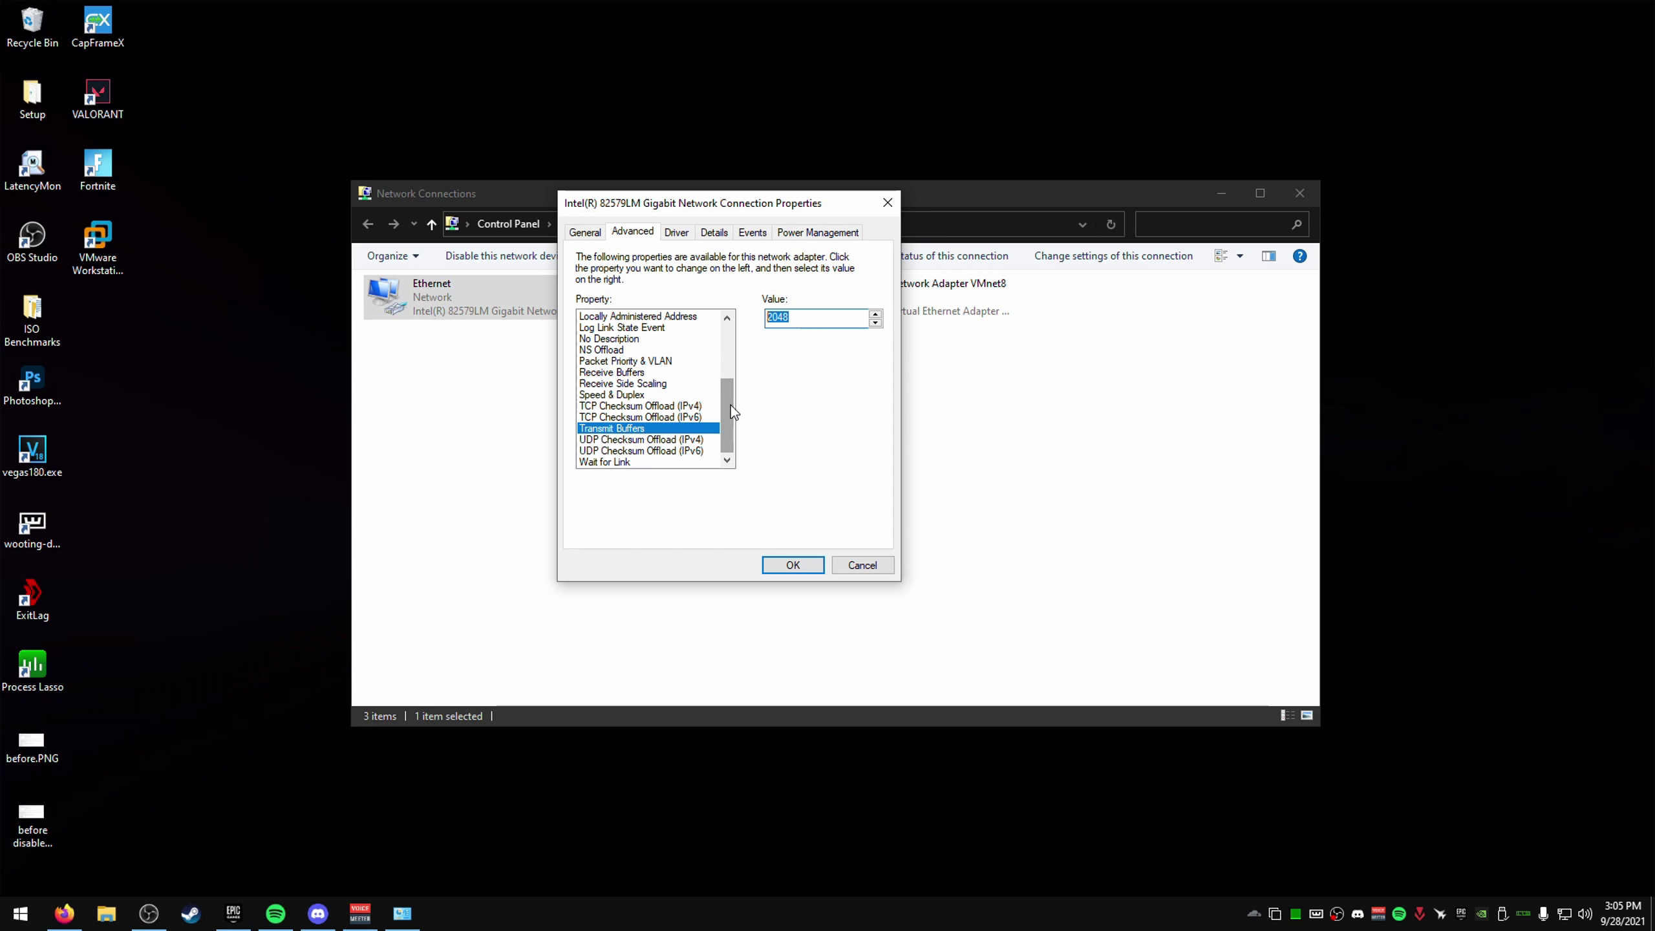
{"action": "scroll", "coordinate": [730, 405], "scroll_direction": "up", "scroll_amount": 3}
{"action": "scroll", "coordinate": [730, 410], "scroll_direction": "down", "scroll_amount": 3}
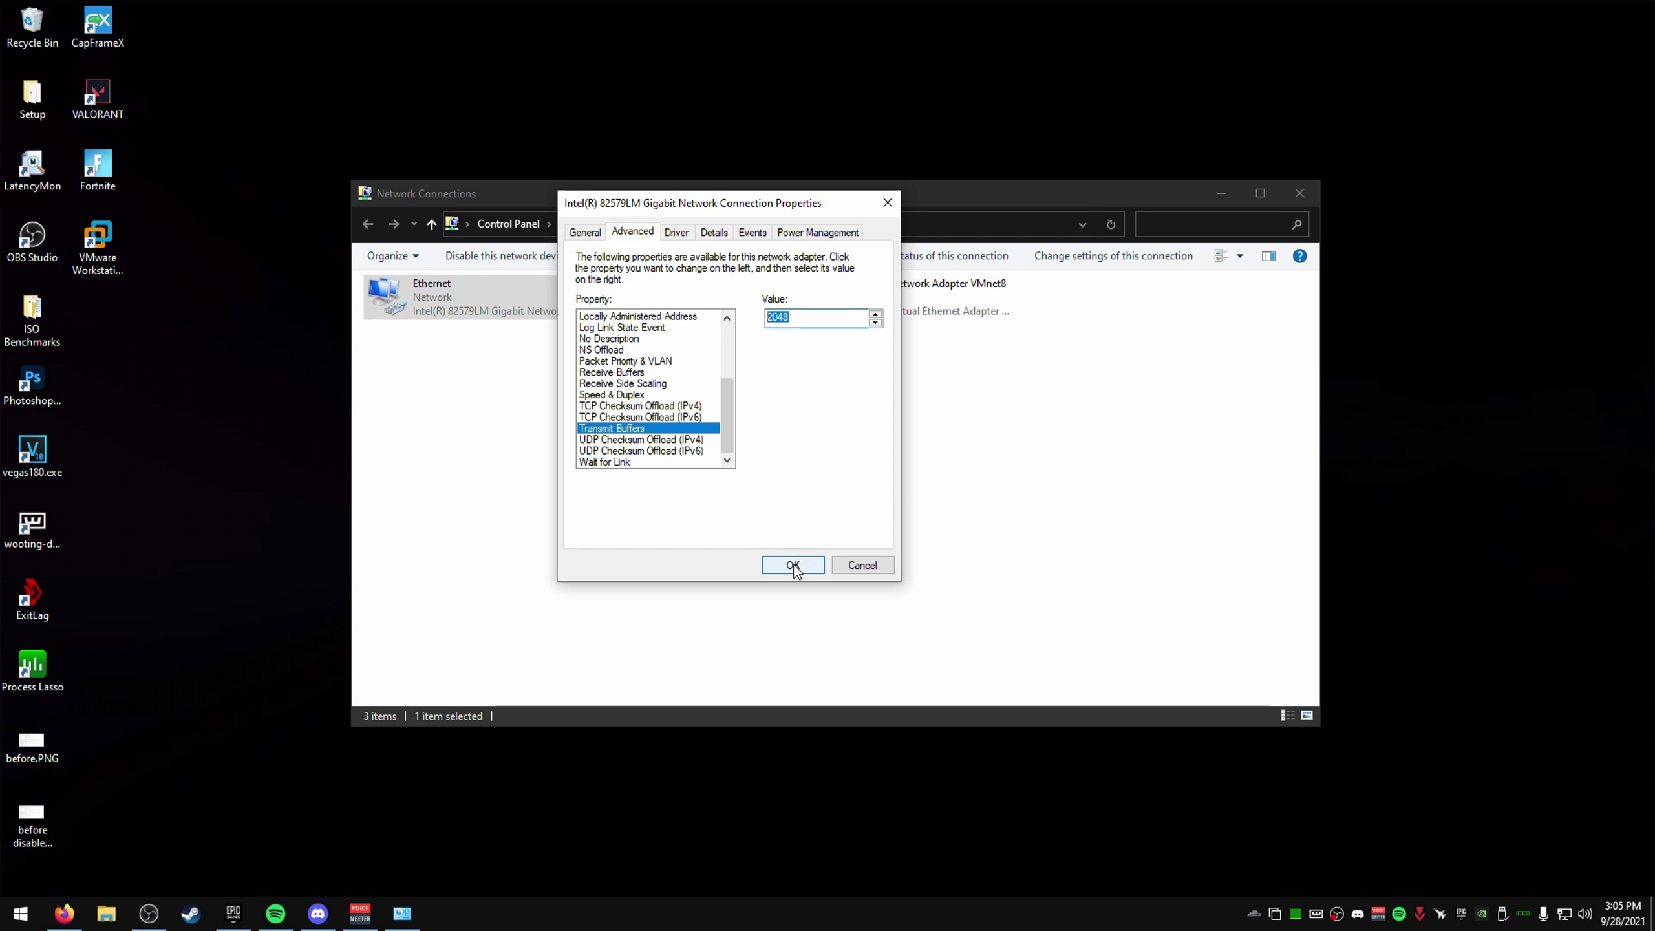
Close the adapter properties with OK and reopen the Ethernet connection's properties.
{"action": "left_click", "coordinate": [589, 234]}
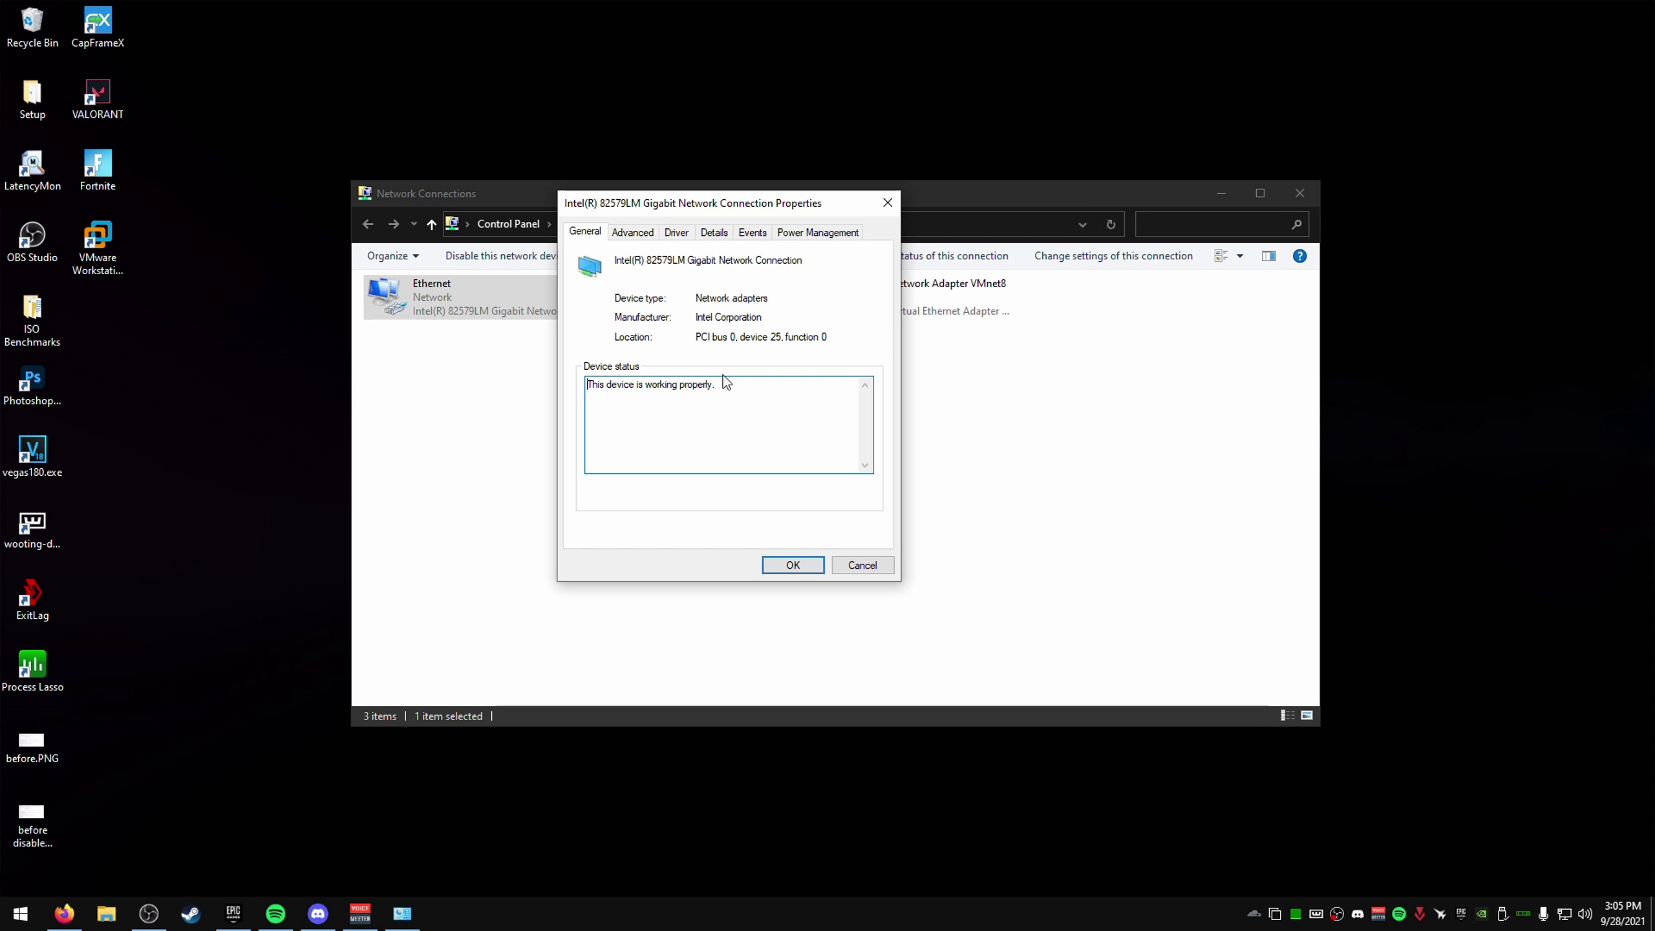
{"action": "left_click", "coordinate": [794, 565]}
{"action": "right_click", "coordinate": [512, 297]}
{"action": "left_click", "coordinate": [541, 462]}
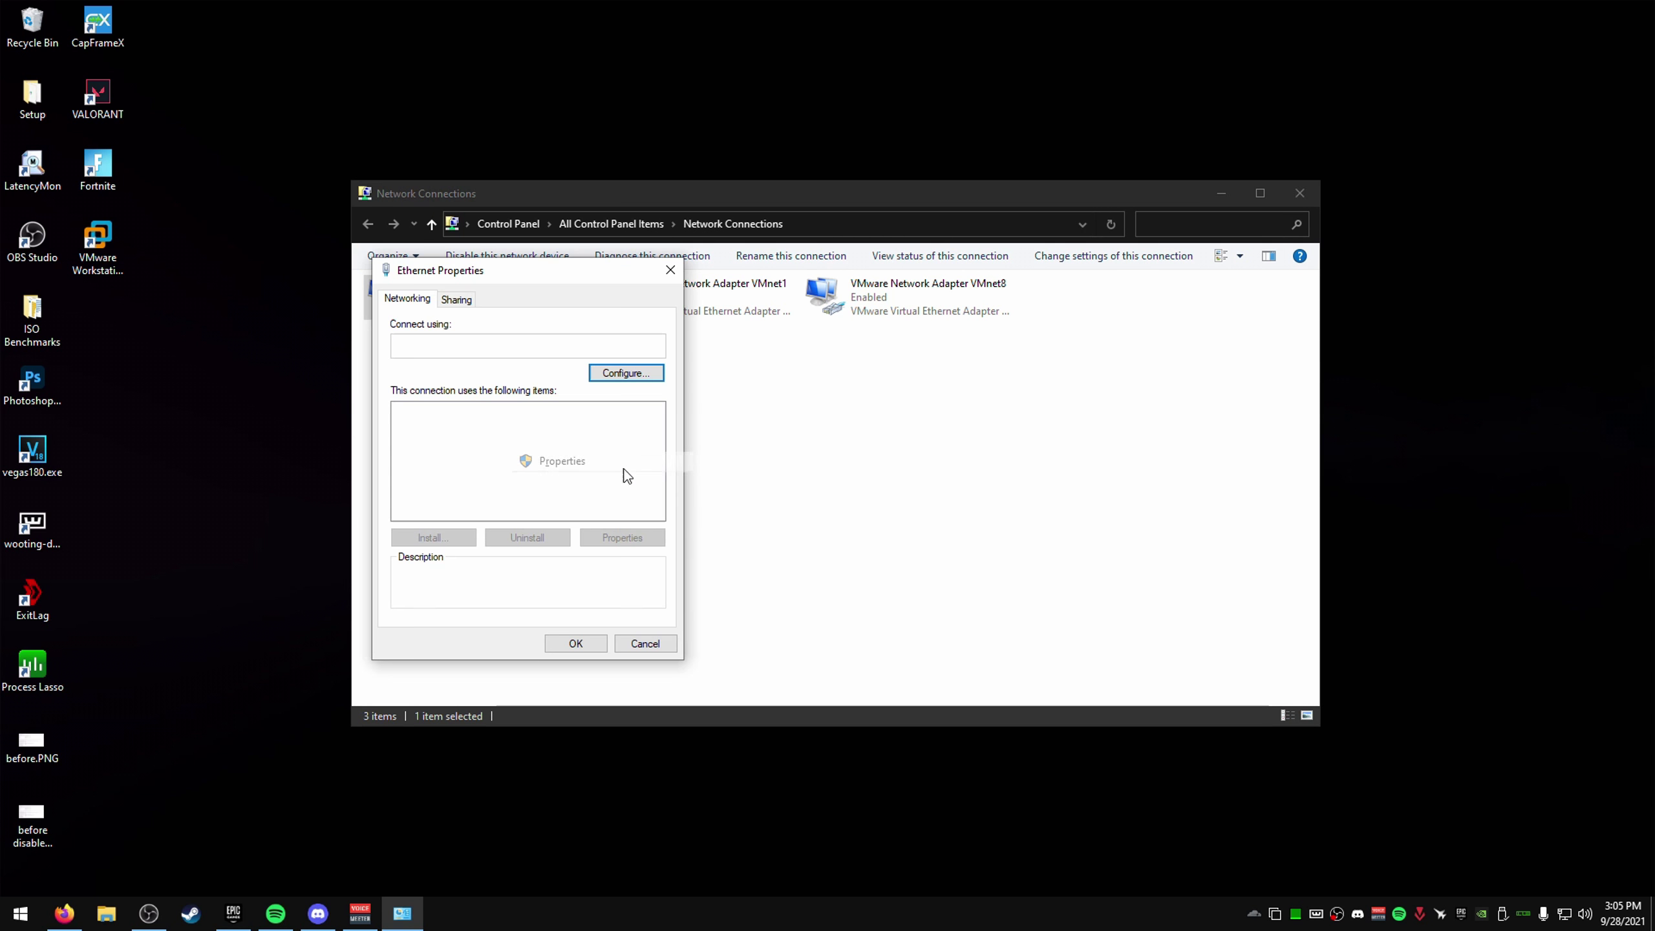
{"action": "left_click_drag", "start_coordinate": [498, 285], "coordinate": [598, 266]}
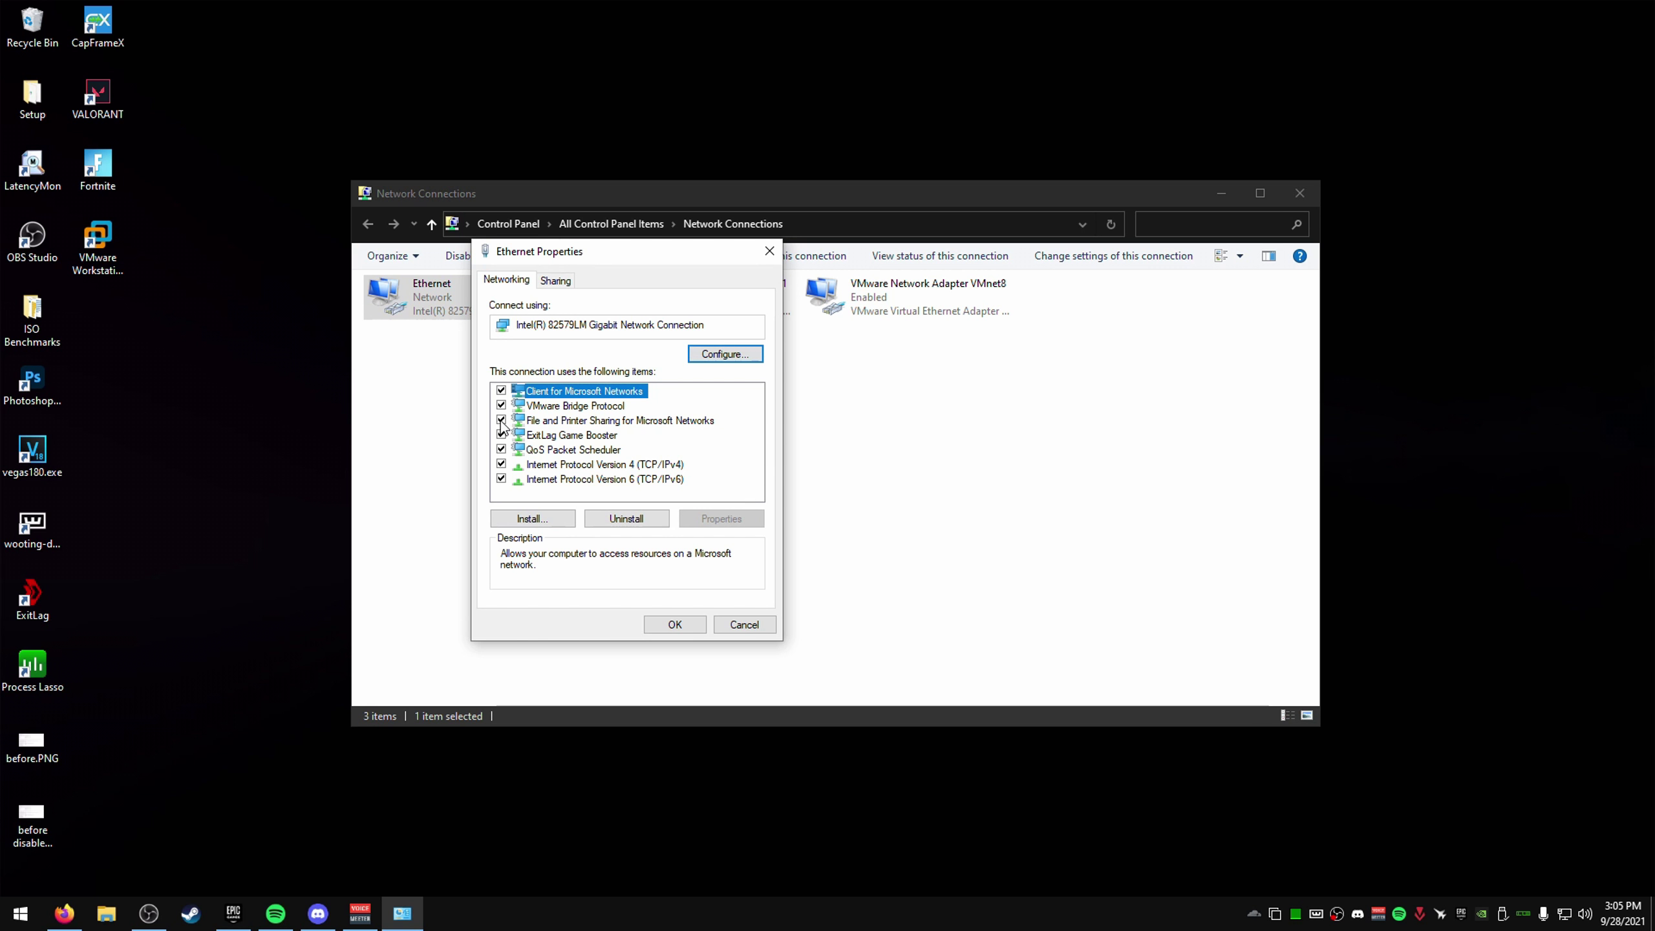
Review File and Printer Sharing for Microsoft Networks, cancel, and close Network Connections.
{"action": "left_click", "coordinate": [632, 421]}
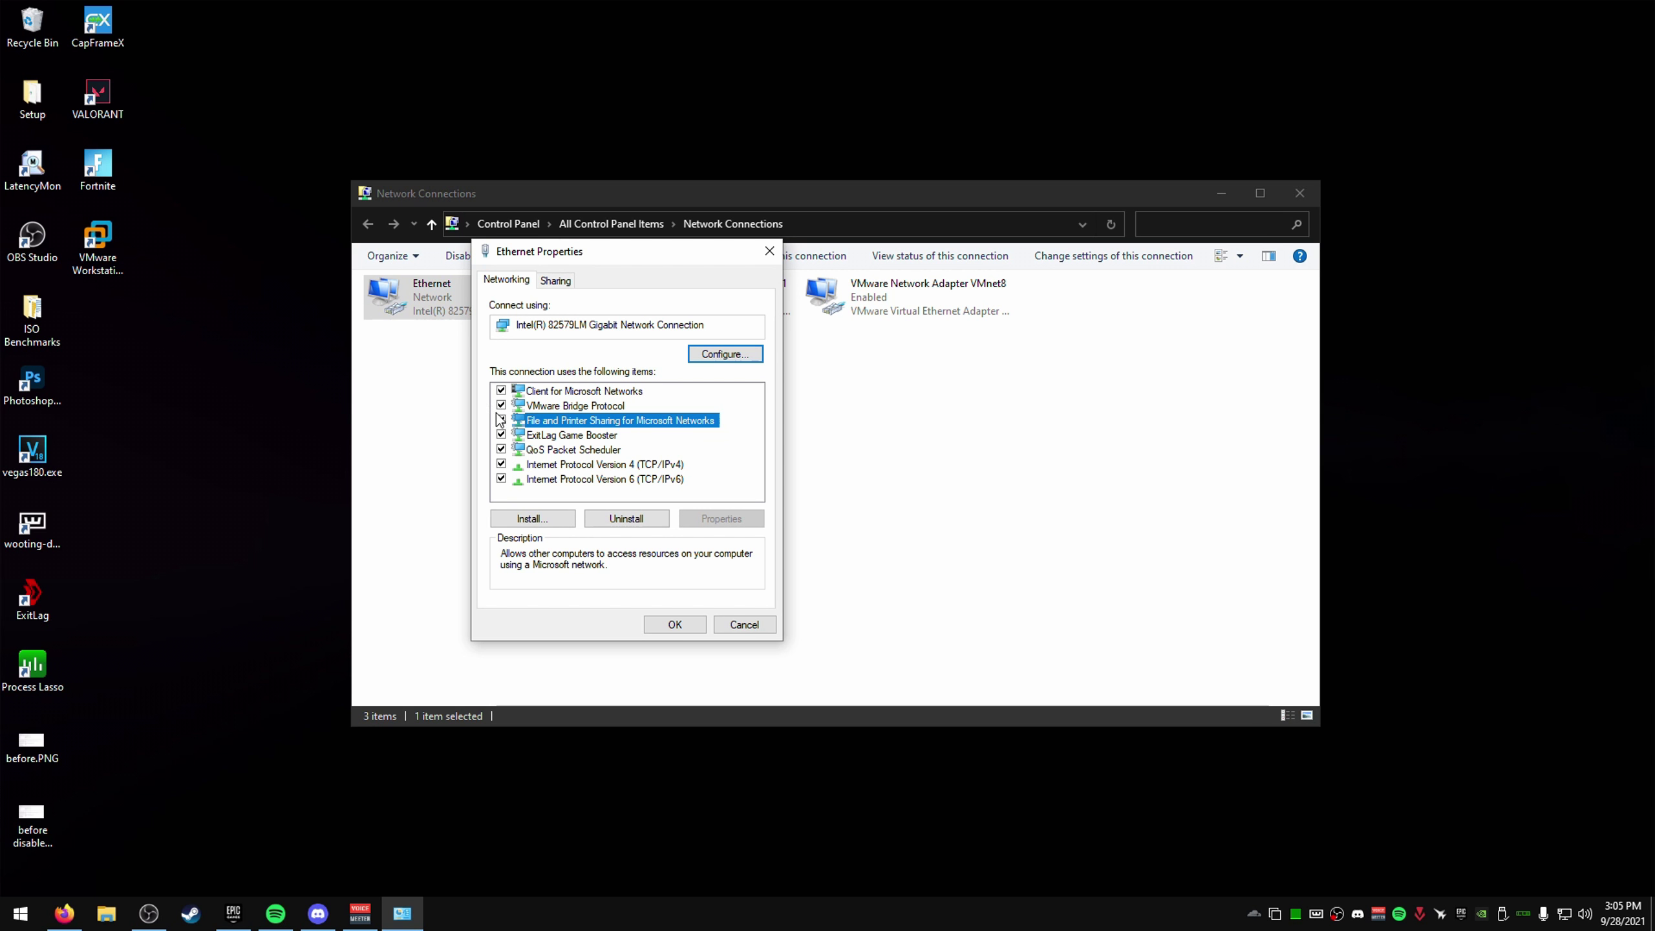
{"action": "left_click", "coordinate": [746, 627]}
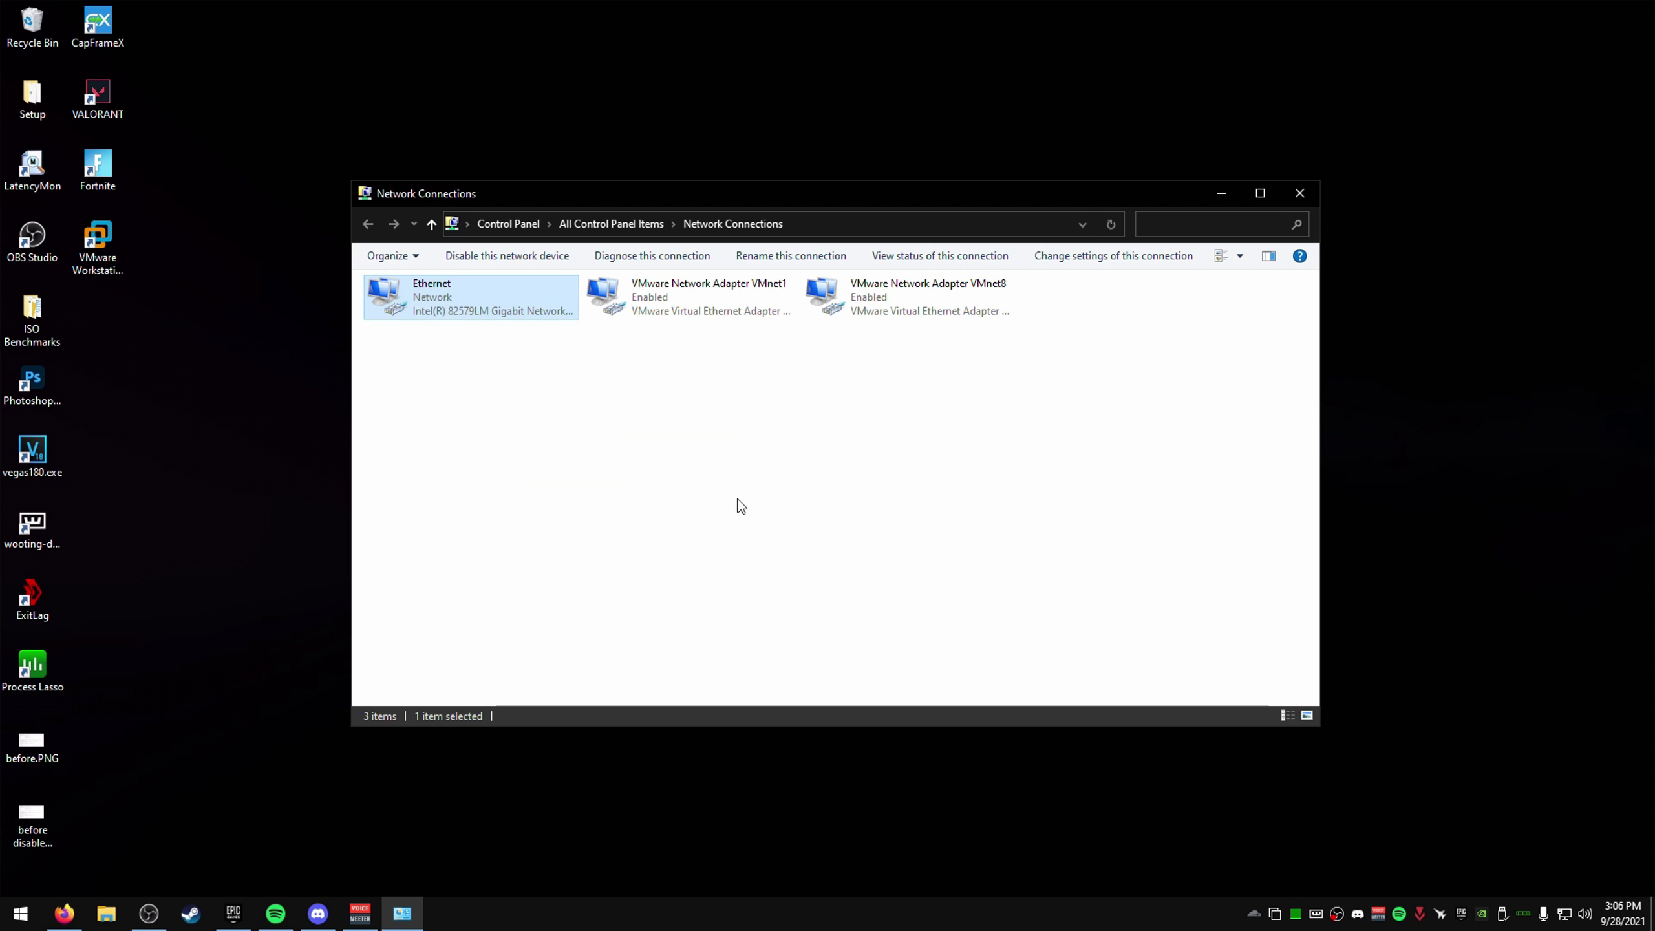
{"action": "left_click", "coordinate": [1299, 193]}
Run TCPOptimizer.exe as administrator, choose Custom, and set connection speed to 100+Mbps.
{"action": "left_click", "coordinate": [826, 456]}
{"action": "right_click", "coordinate": [826, 457]}
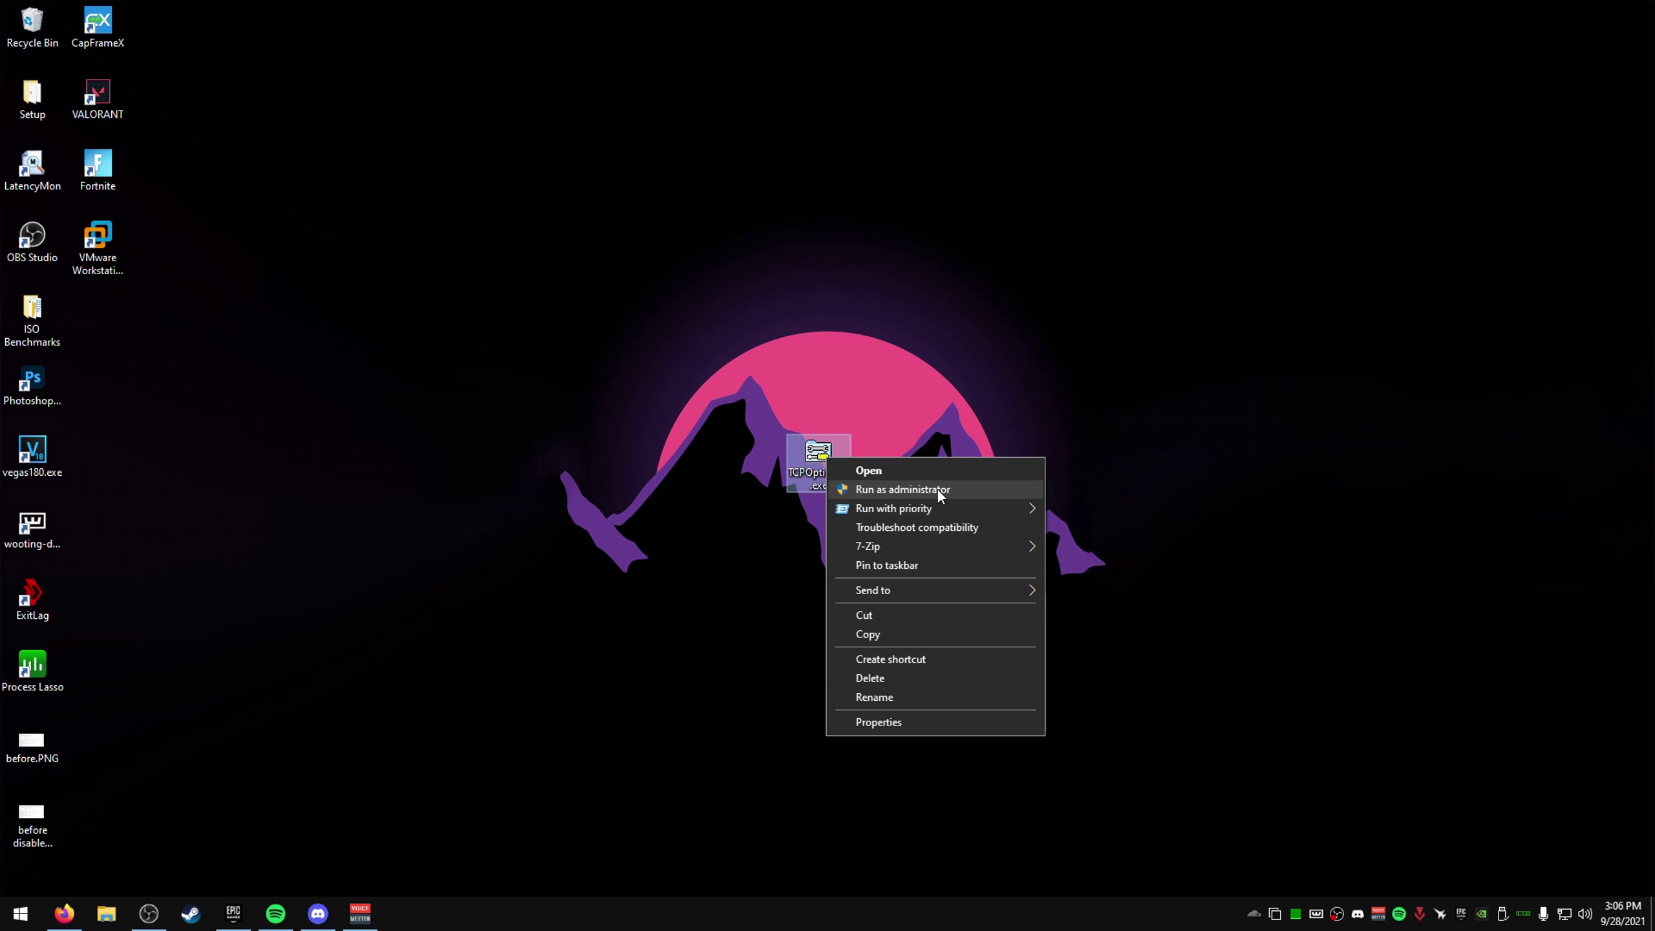
{"action": "left_click", "coordinate": [937, 489]}
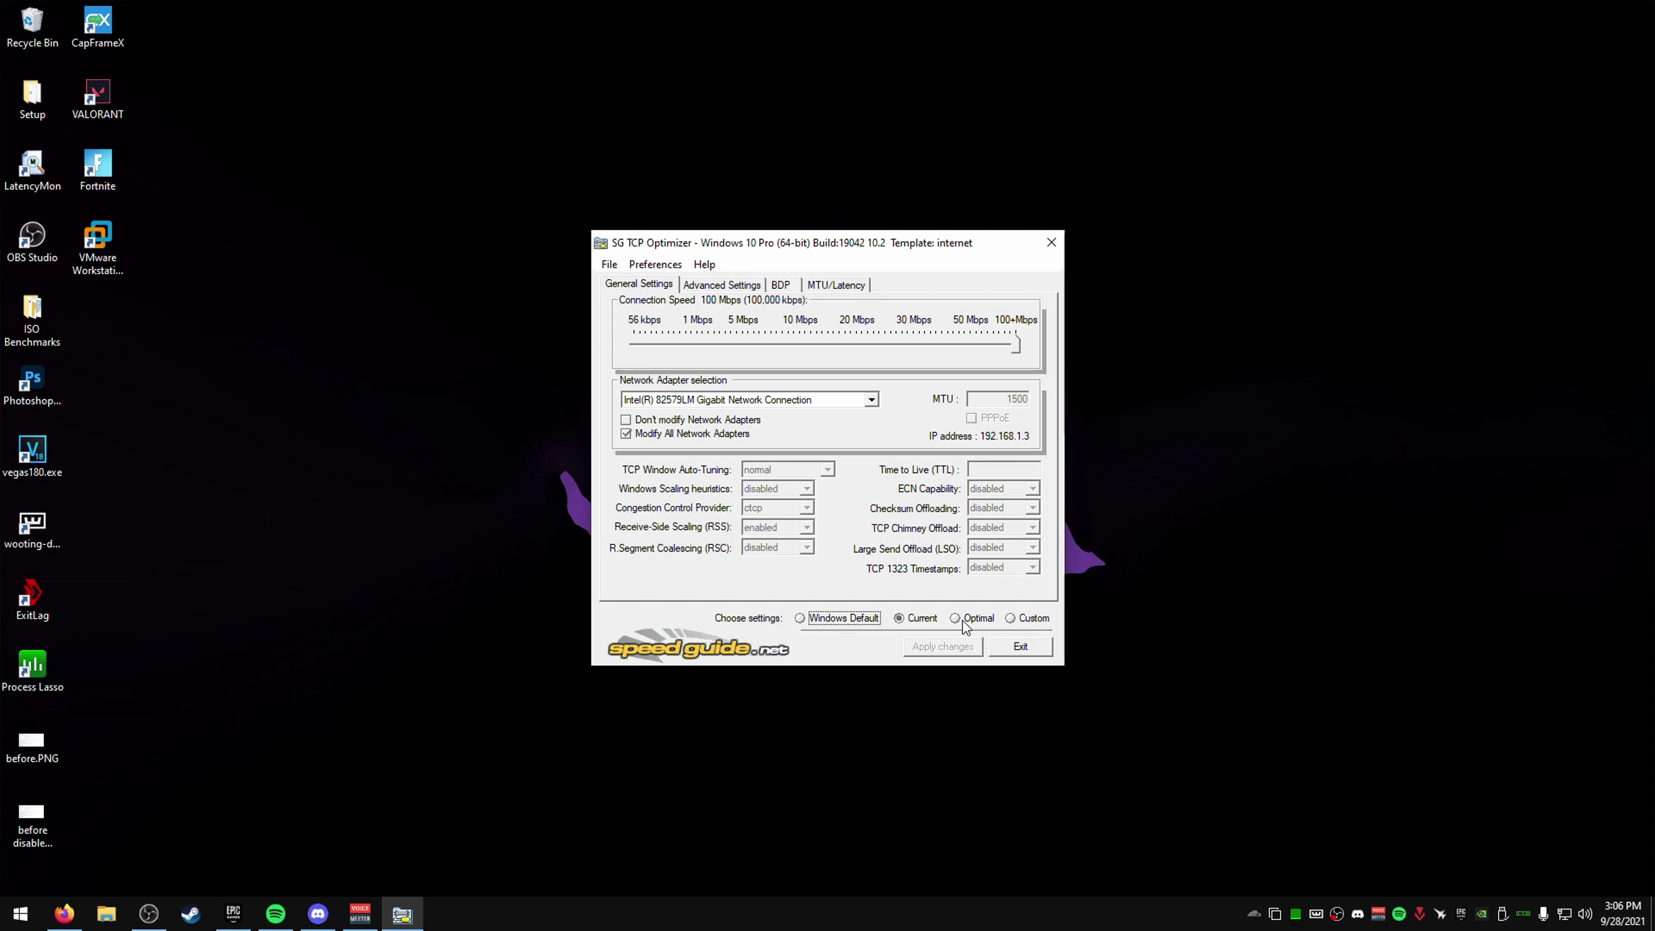
{"action": "left_click", "coordinate": [1011, 618]}
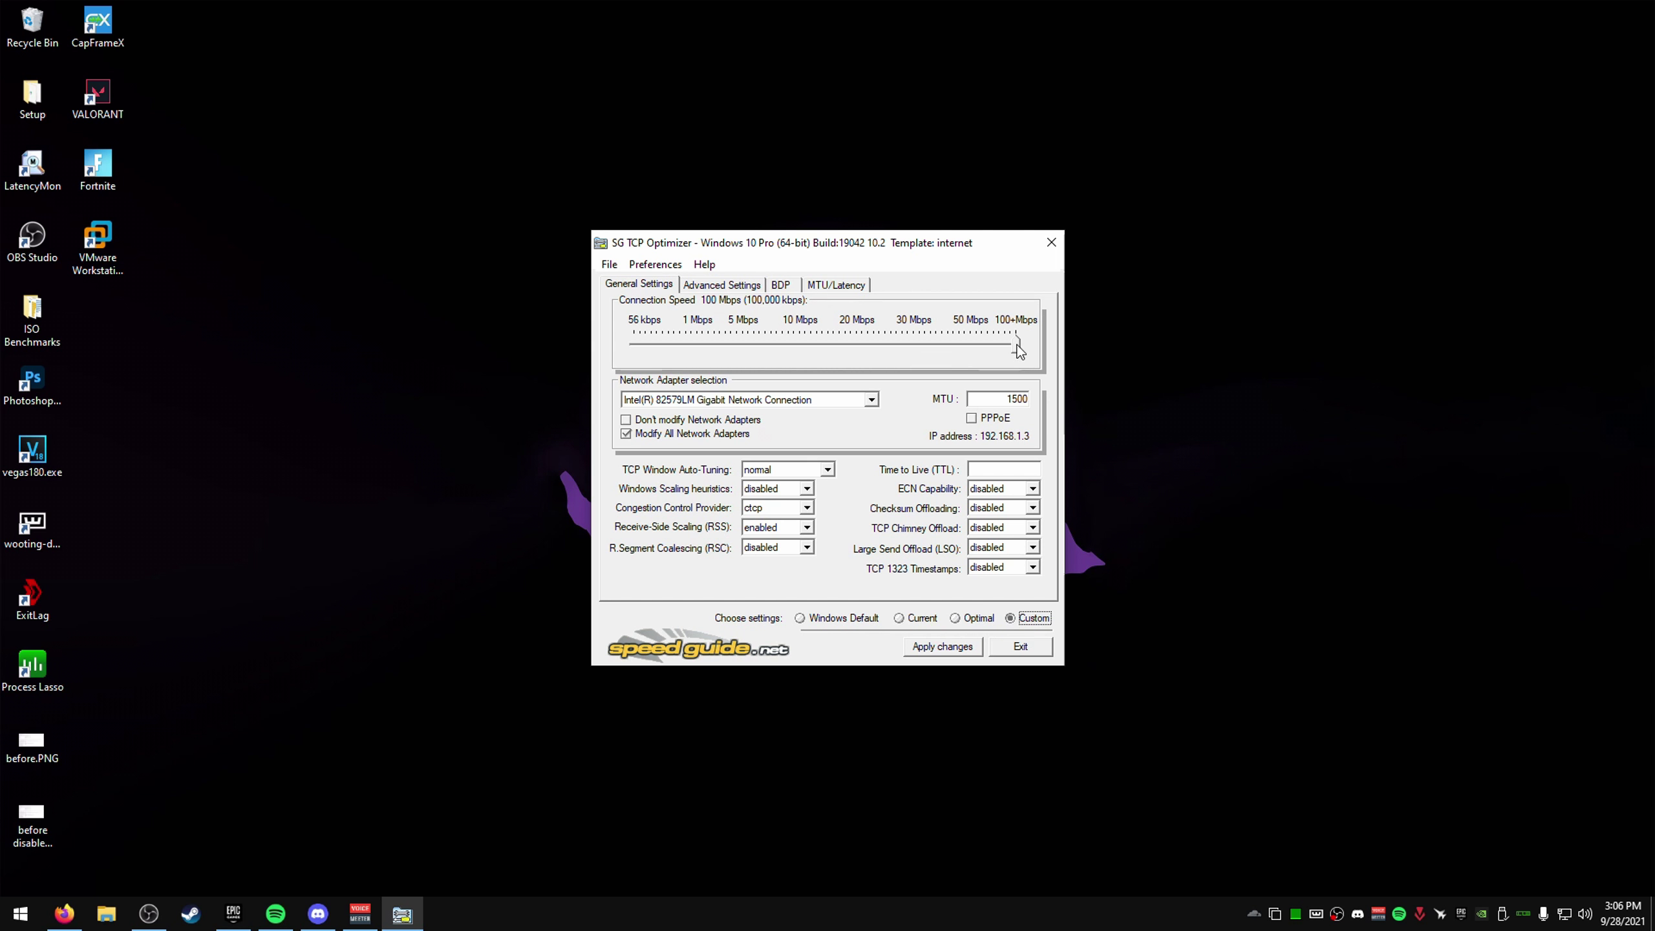
{"action": "left_click_drag", "start_coordinate": [1015, 343], "coordinate": [1085, 352]}
Keep Auto-Tuning normal and ctcp, enable Checksum Offloading, and select the MTU value 1500.
{"action": "left_click", "coordinate": [826, 469]}
{"action": "left_click", "coordinate": [827, 470]}
{"action": "left_click", "coordinate": [766, 507]}
{"action": "left_click", "coordinate": [787, 516]}
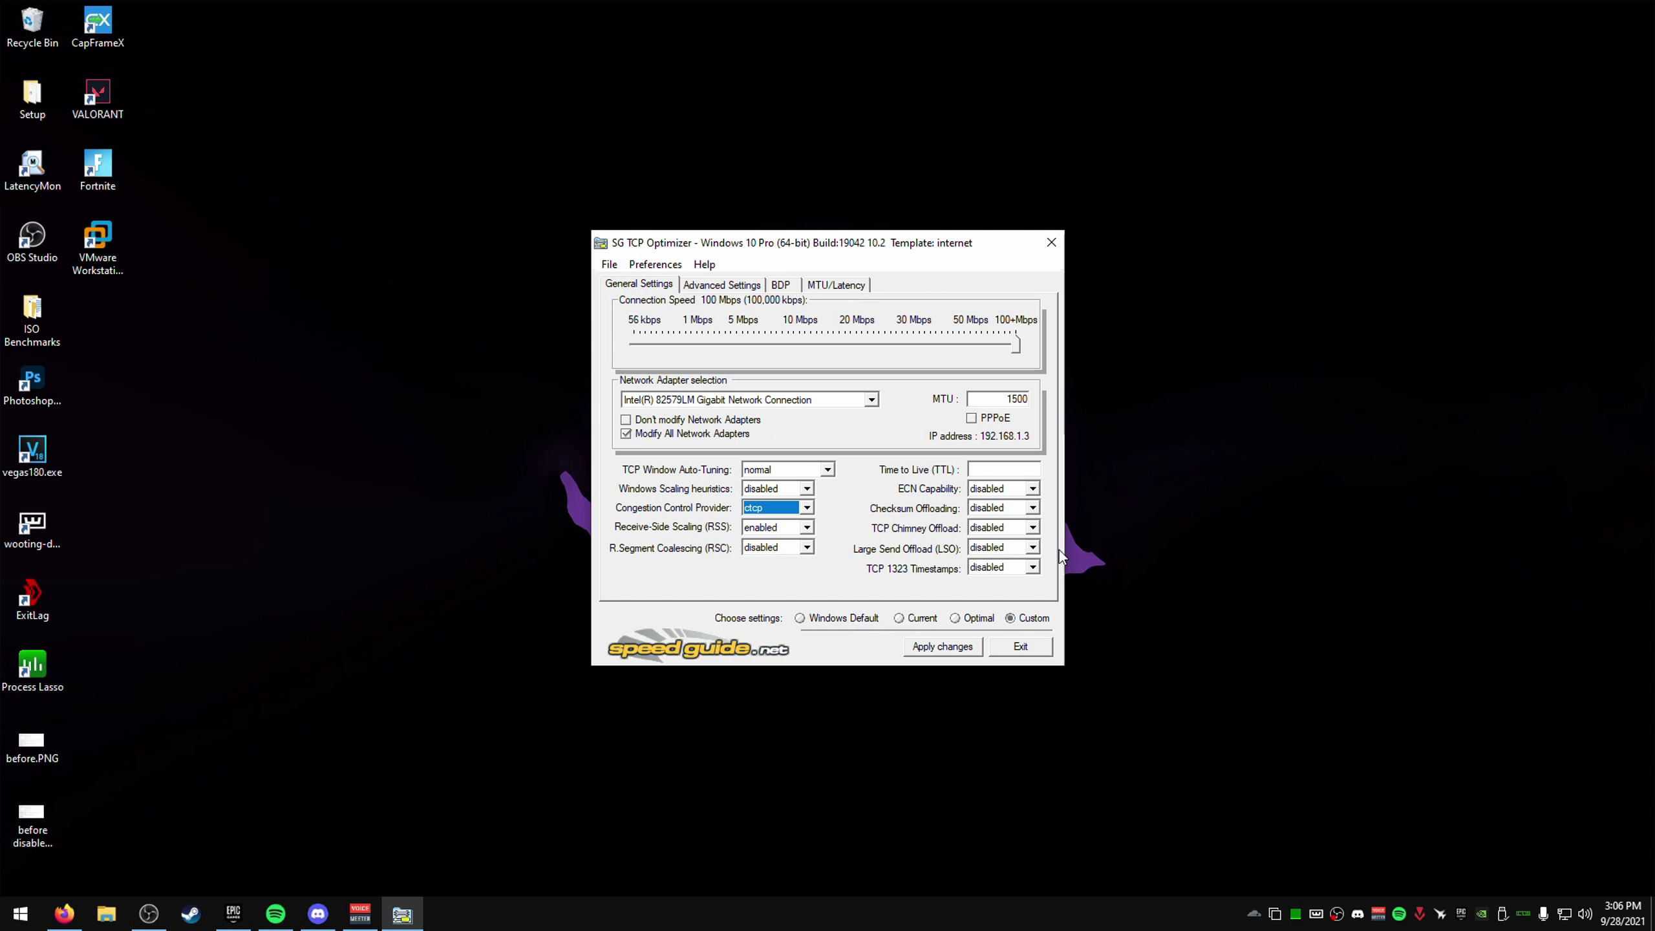
{"action": "left_click", "coordinate": [1029, 512]}
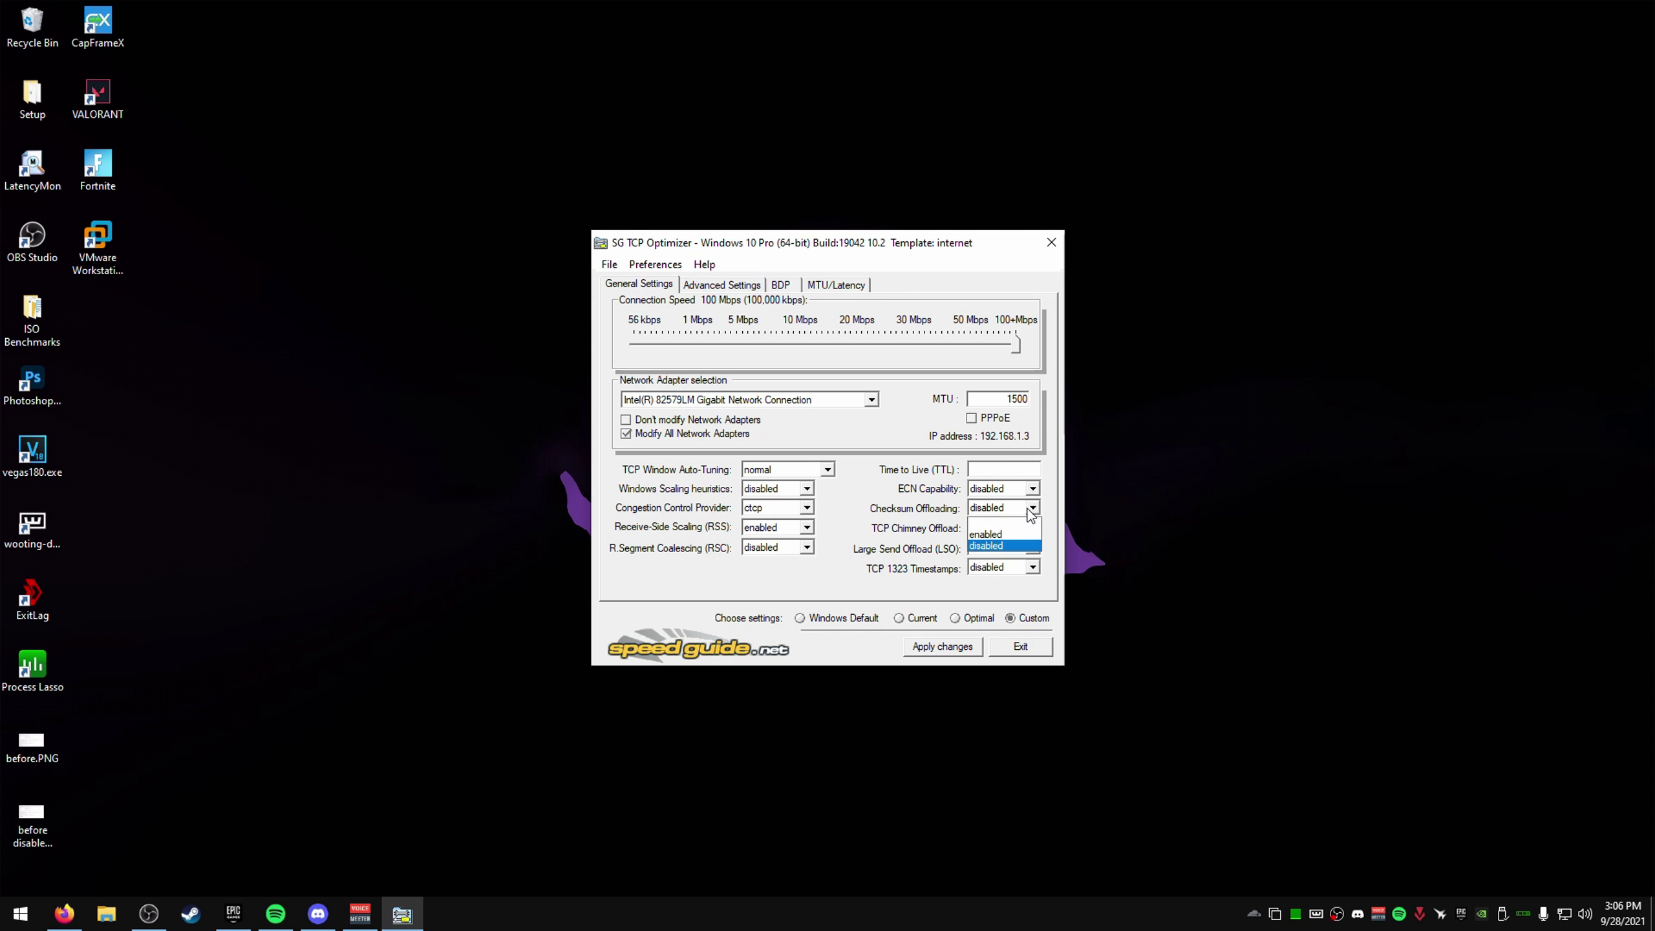
{"action": "left_click", "coordinate": [1002, 528]}
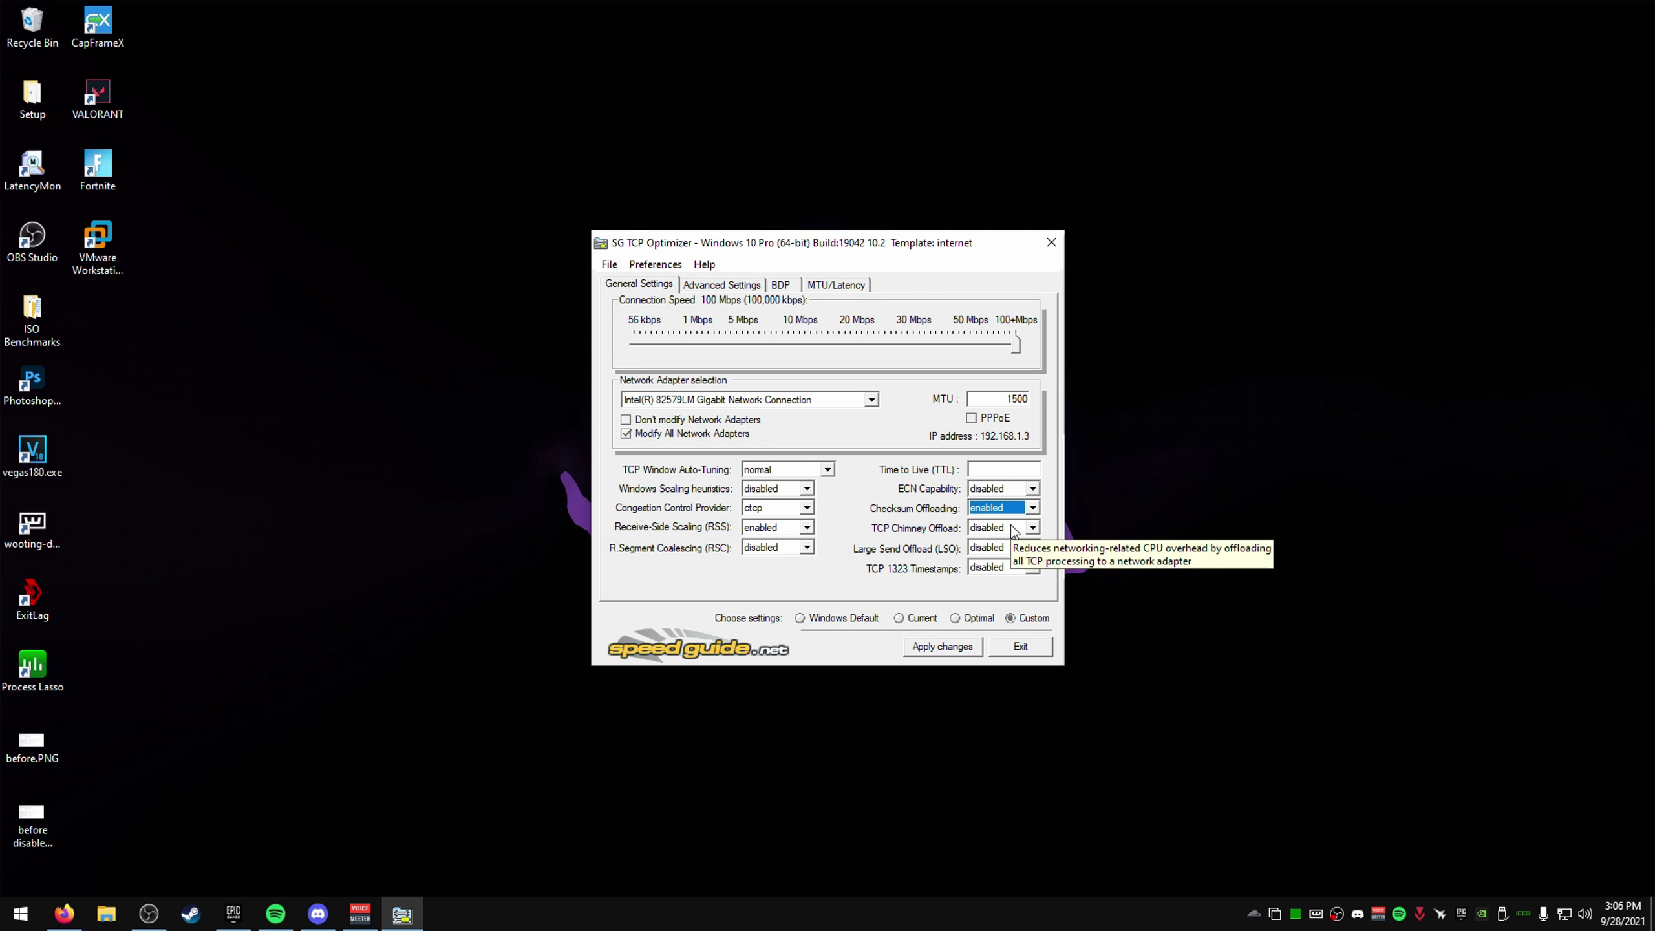
{"action": "left_click", "coordinate": [1009, 399]}
{"action": "double_click", "coordinate": [1009, 399]}
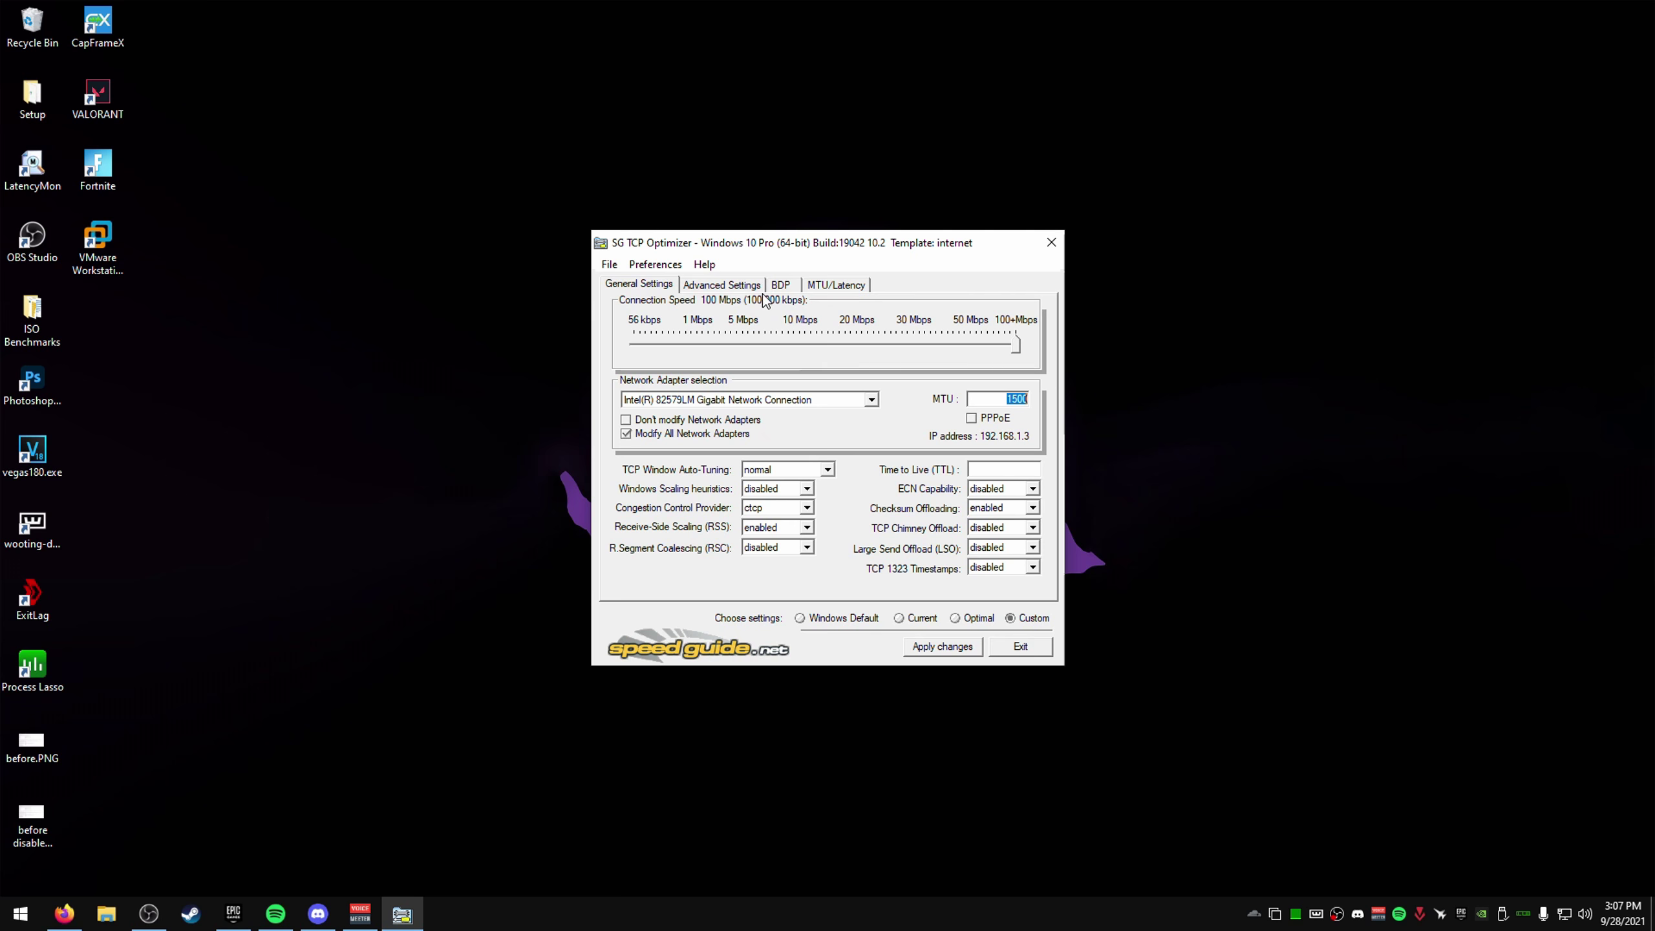
Review MaxConnectionsPer1_0Server, HostPriority, NetbtPriority and Initial RTO, keeping QoS Do not use NLA at optimal: 1.
{"action": "left_click", "coordinate": [722, 285]}
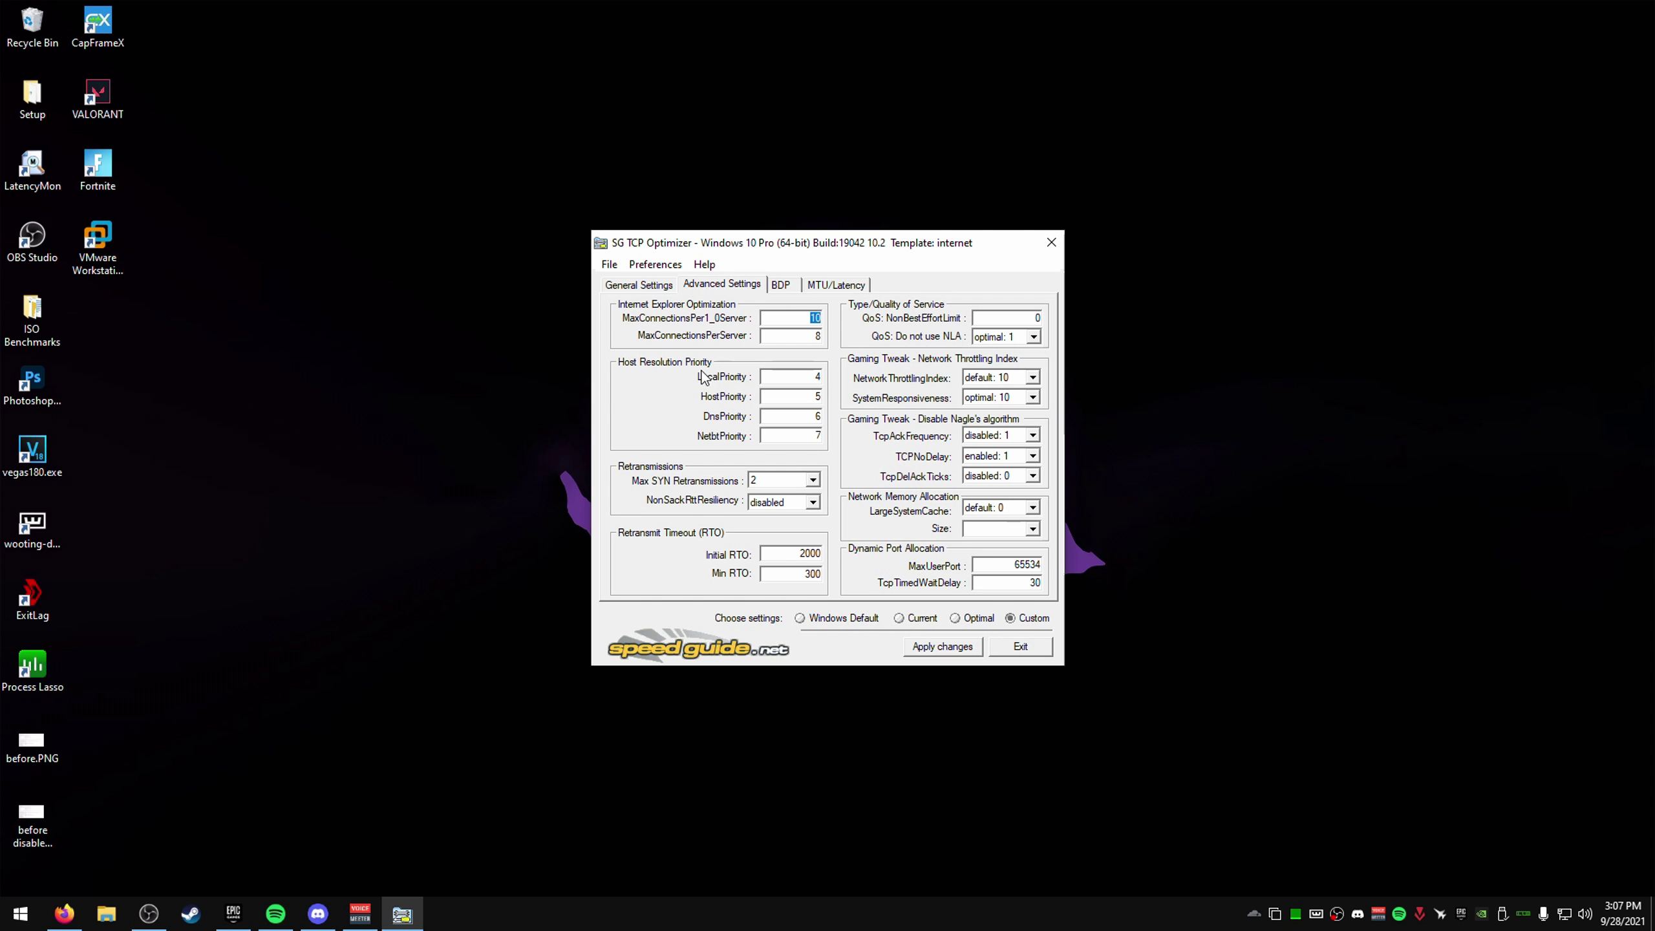
{"action": "left_click", "coordinate": [814, 318]}
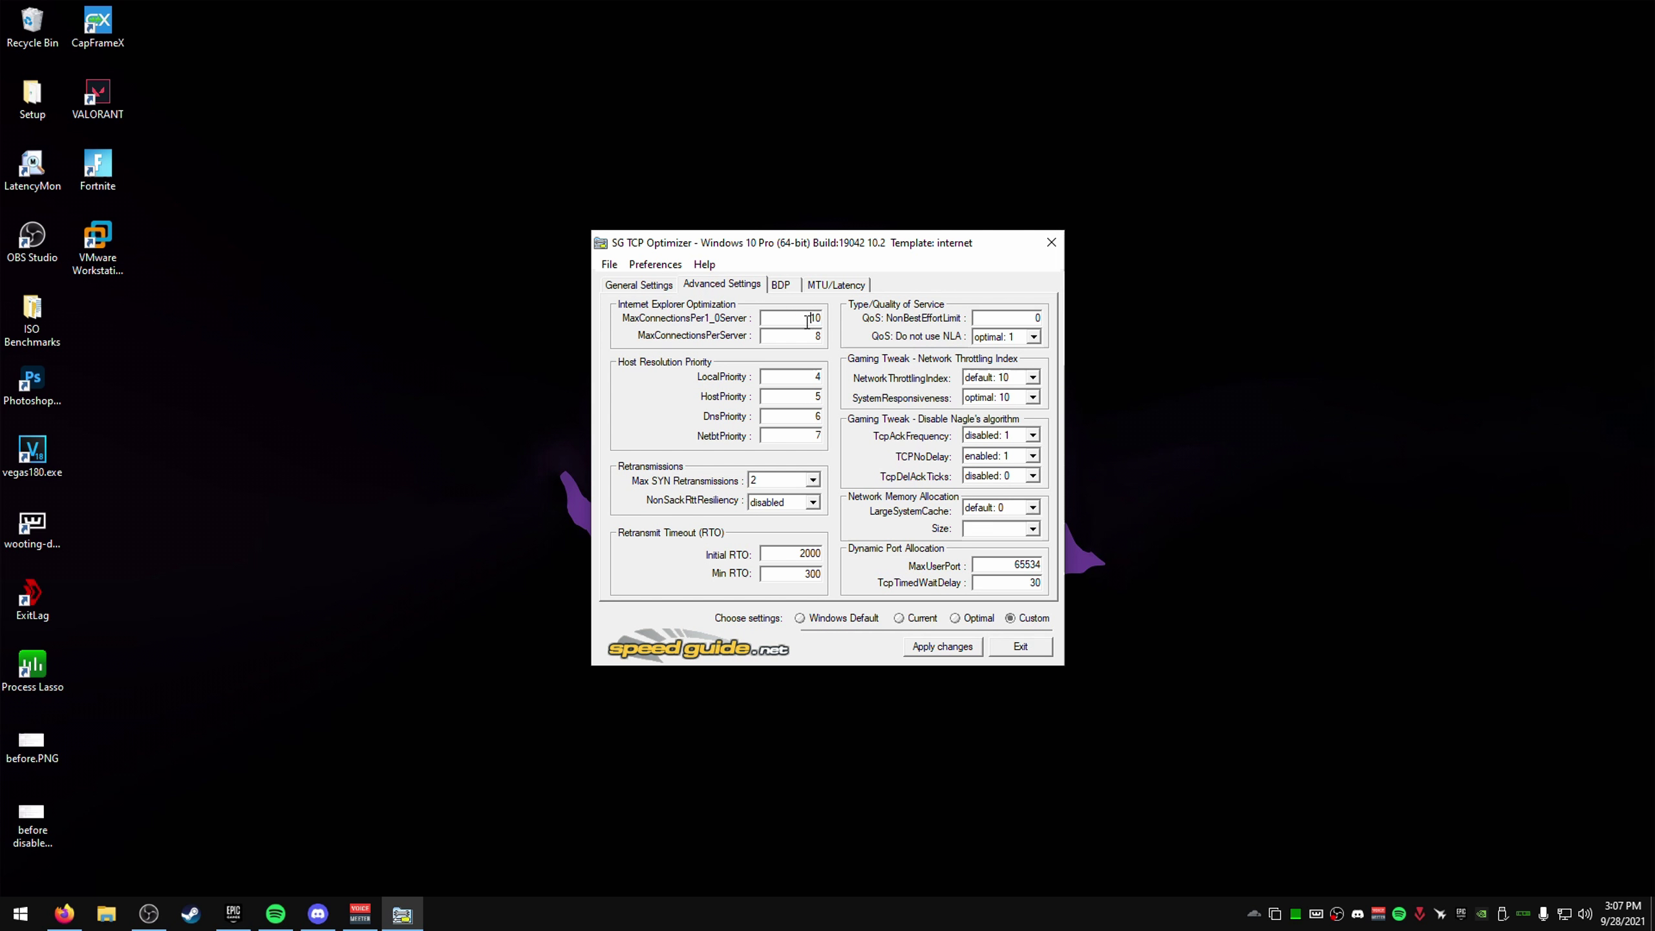
{"action": "left_click", "coordinate": [818, 397]}
{"action": "left_click", "coordinate": [818, 436]}
{"action": "key", "text": "Tab"}
{"action": "key", "text": "Tab"}
{"action": "key", "text": "Tab"}
{"action": "key", "text": "Tab"}
{"action": "left_click", "coordinate": [1033, 337]}
{"action": "left_click", "coordinate": [1035, 339]}
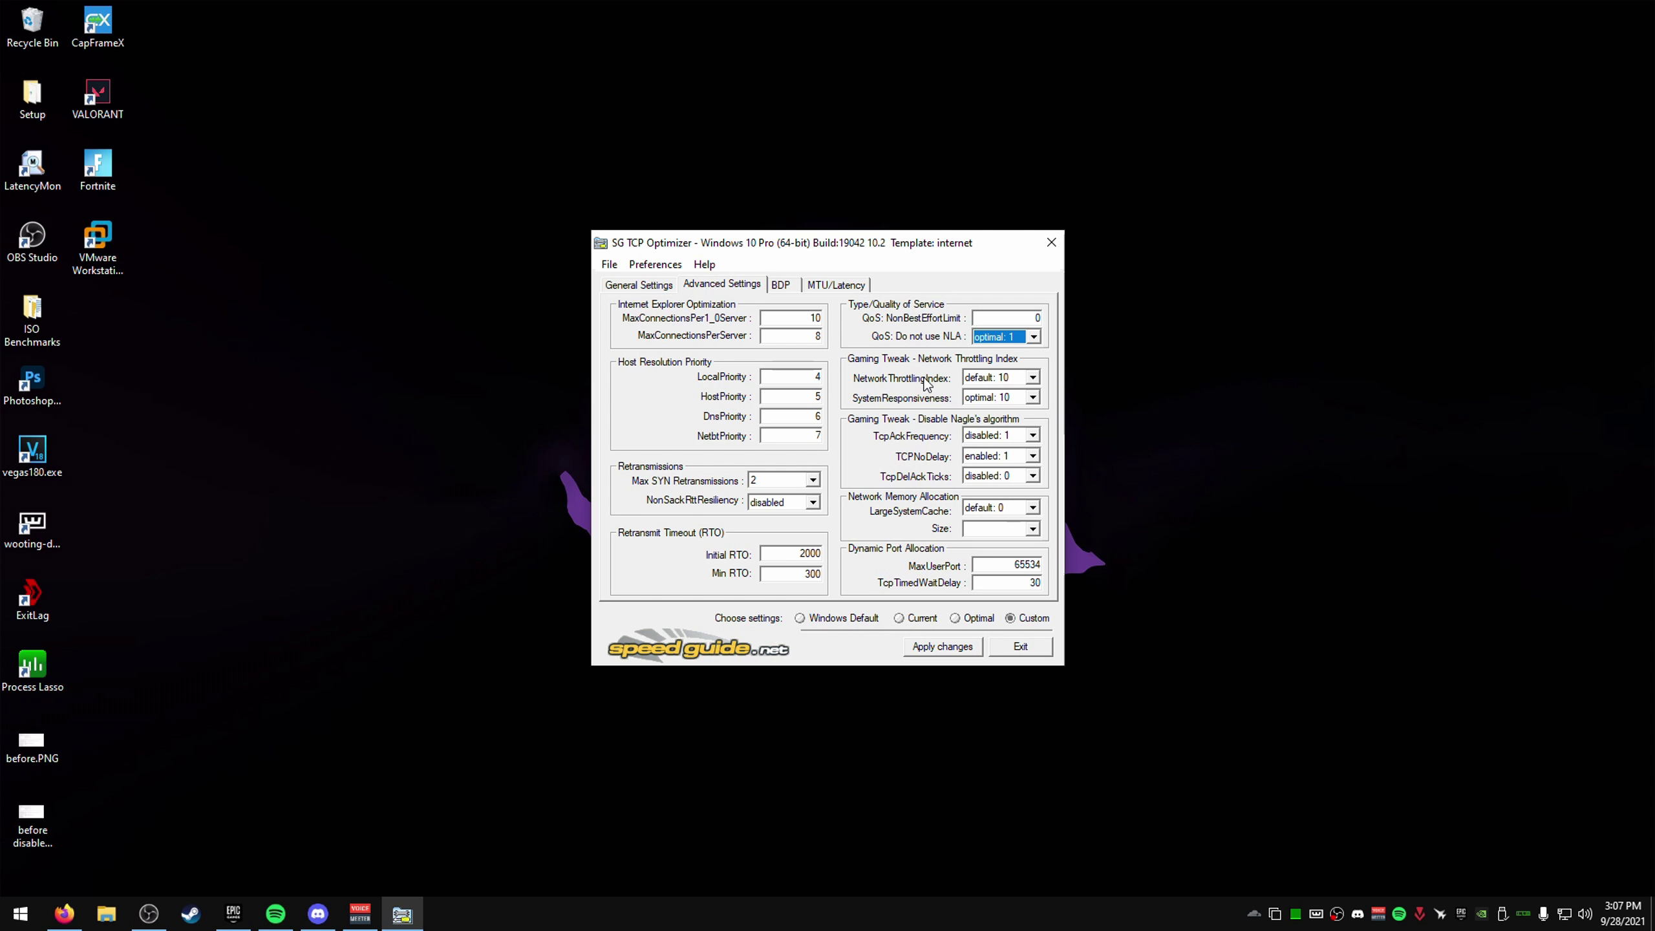
{"action": "left_click", "coordinate": [1011, 379]}
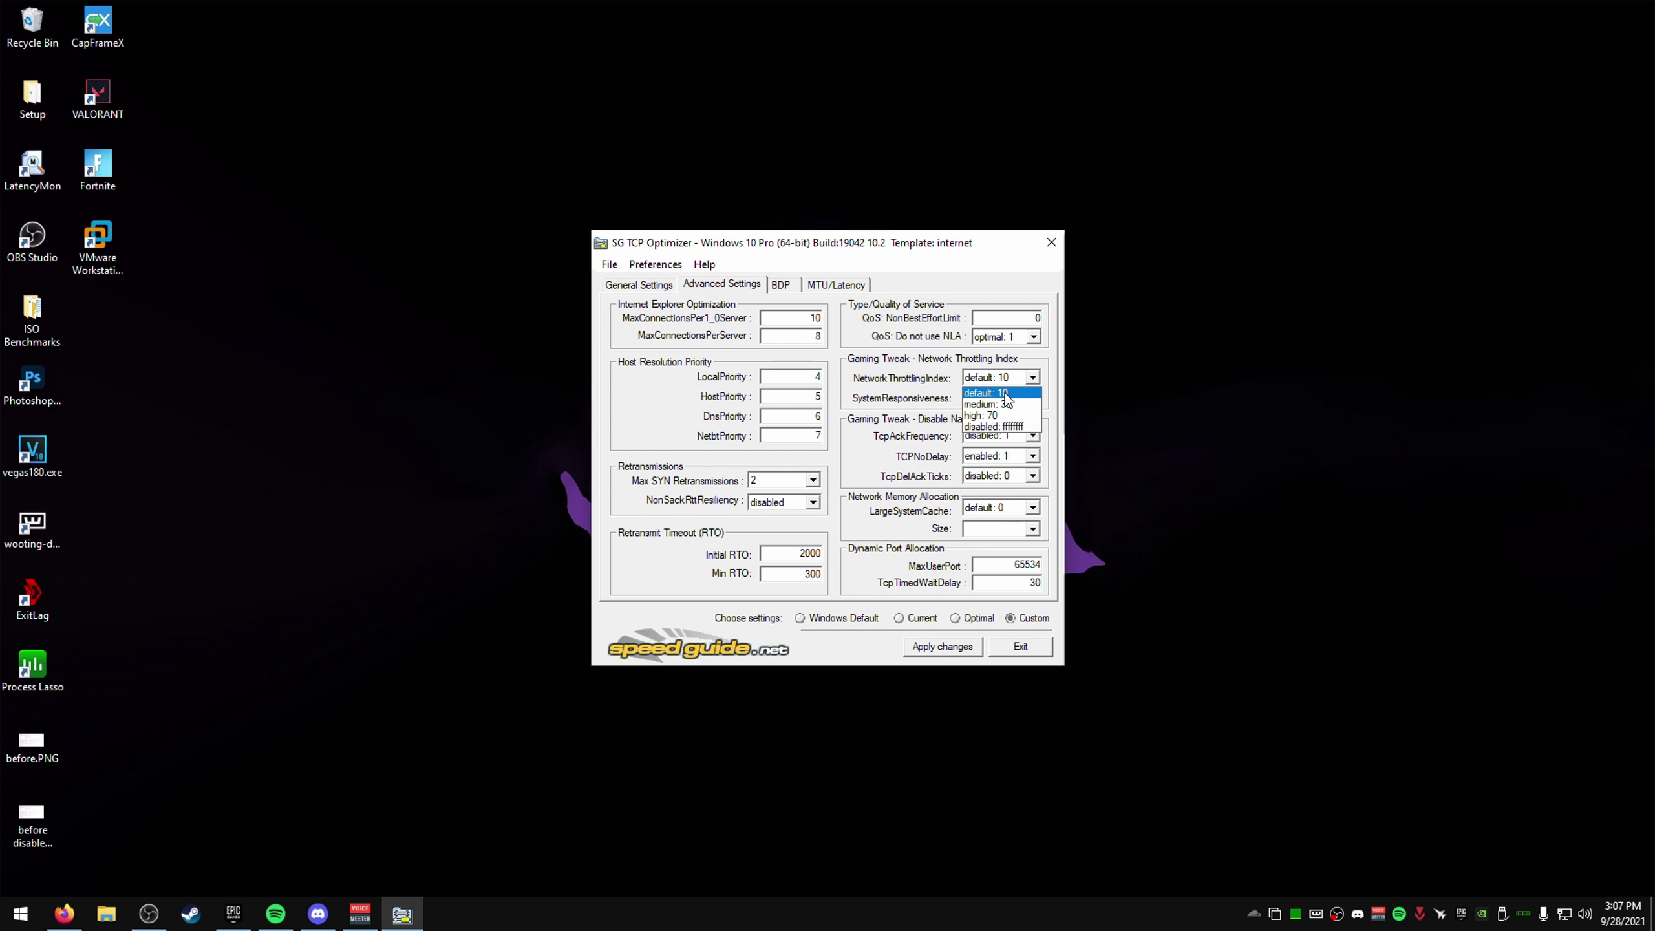
{"action": "left_click", "coordinate": [1006, 393]}
{"action": "left_click", "coordinate": [1007, 399]}
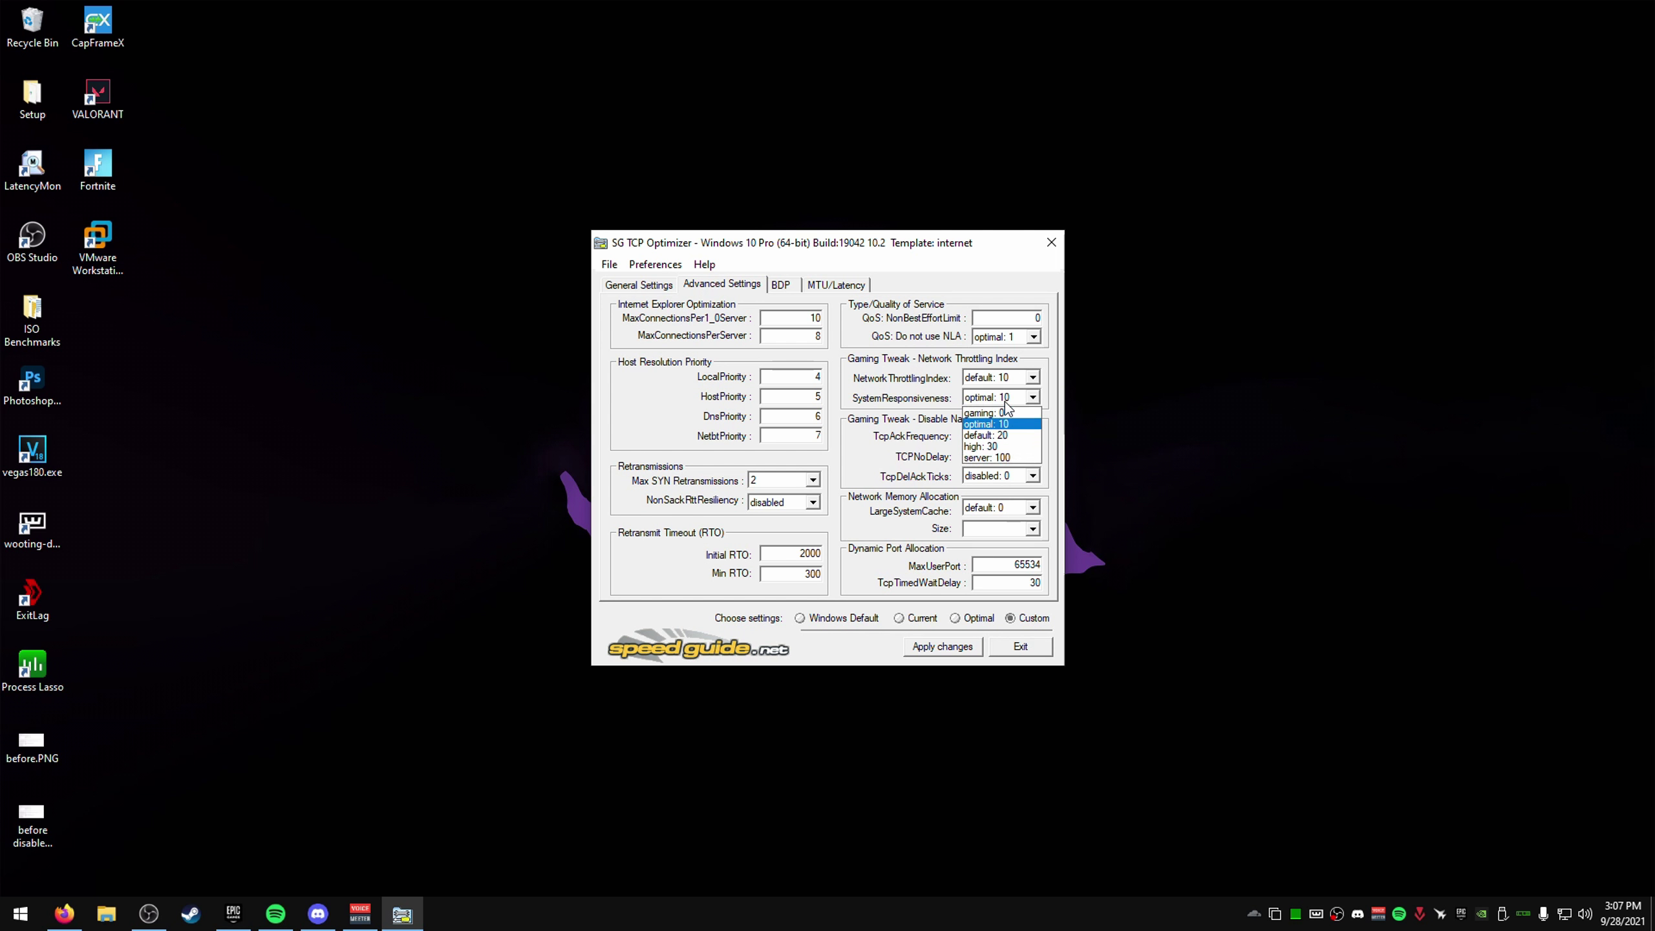
{"action": "left_click", "coordinate": [1001, 424]}
{"action": "left_click", "coordinate": [997, 398]}
{"action": "left_click", "coordinate": [1003, 401]}
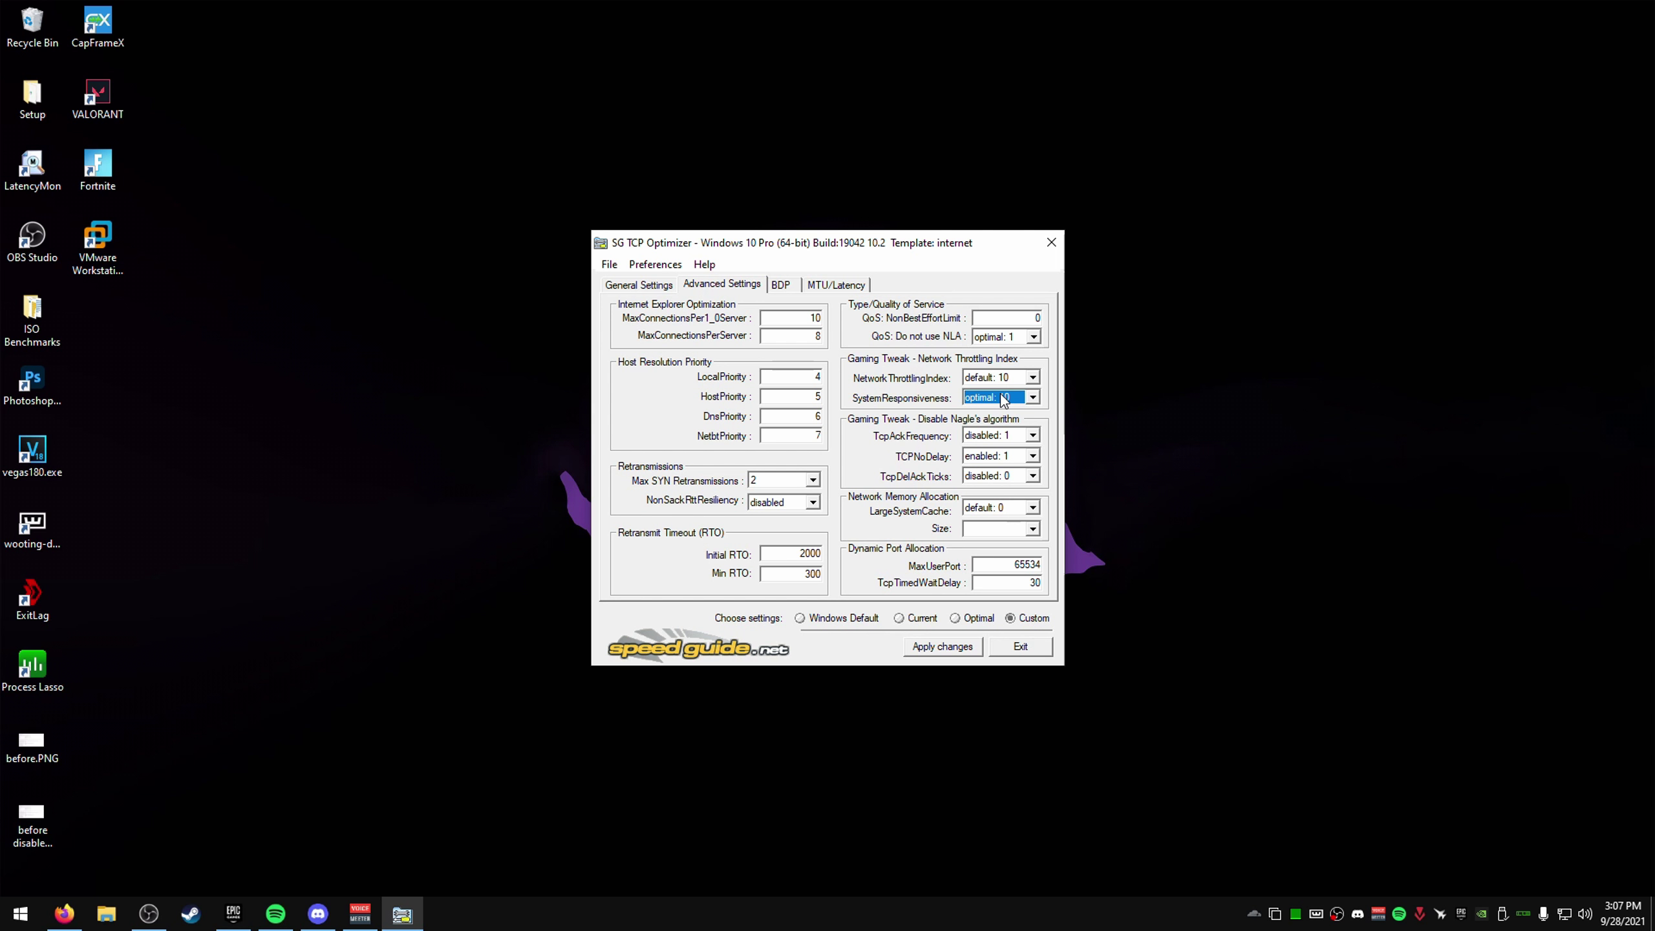
{"action": "mouse_move", "coordinate": [1010, 385]}
{"action": "left_click", "coordinate": [1010, 435]}
{"action": "left_click", "coordinate": [1010, 459]}
{"action": "left_click", "coordinate": [1012, 458]}
{"action": "left_click", "coordinate": [1009, 474]}
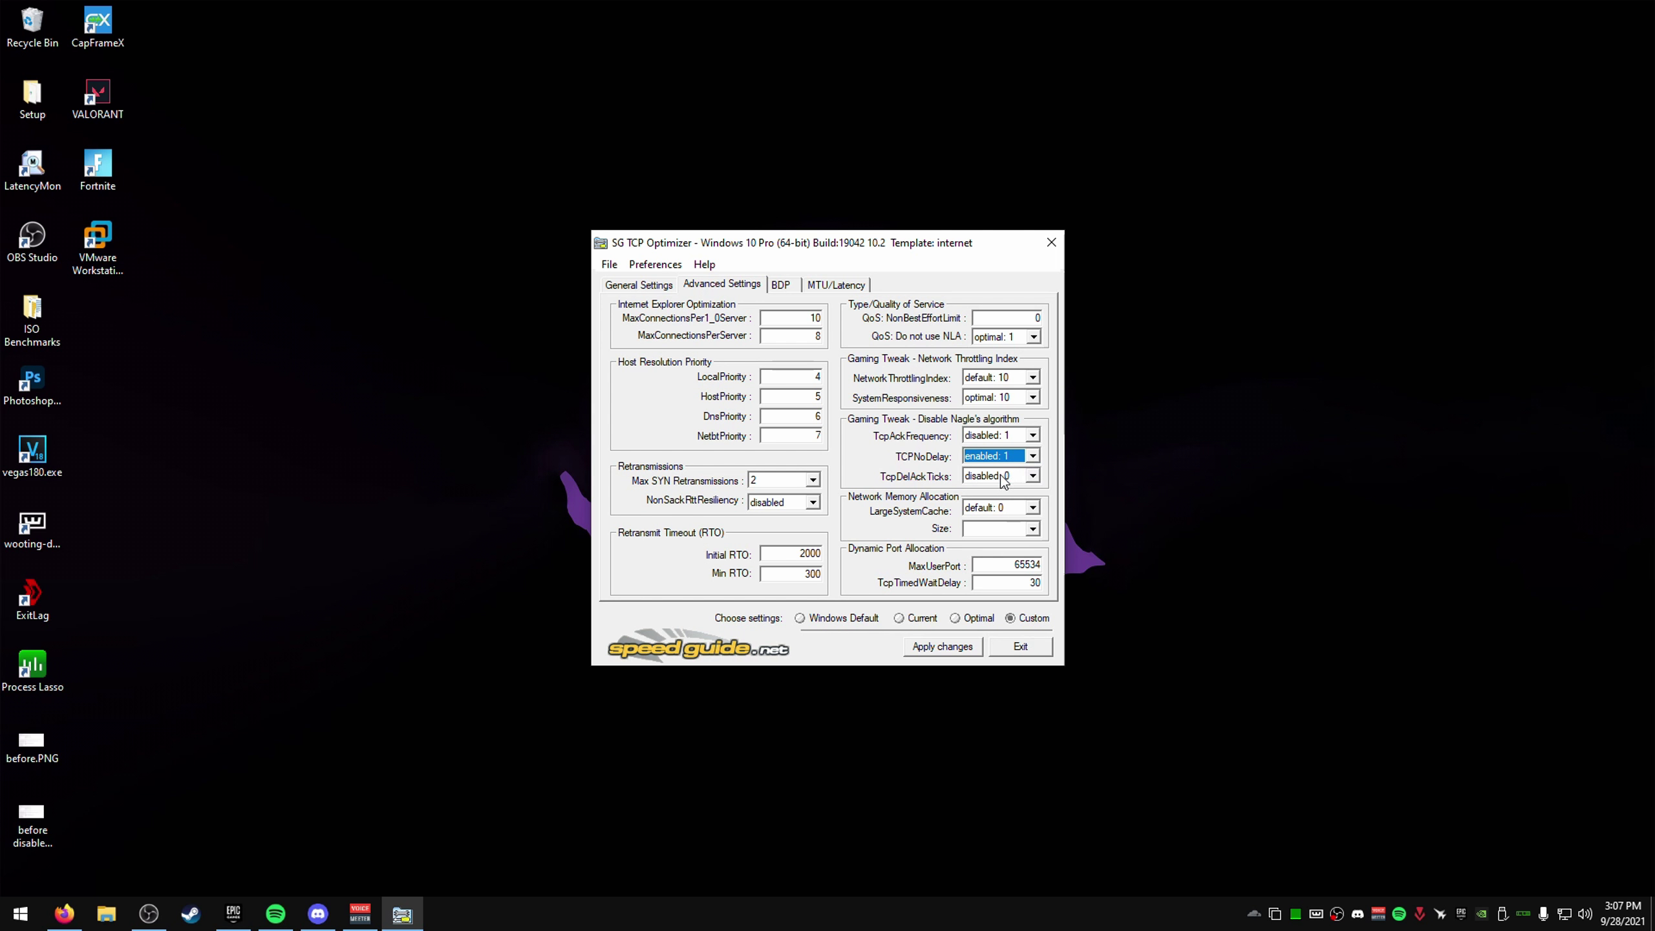
{"action": "left_click", "coordinate": [1004, 476]}
{"action": "left_click", "coordinate": [1004, 481]}
{"action": "left_click", "coordinate": [1004, 509]}
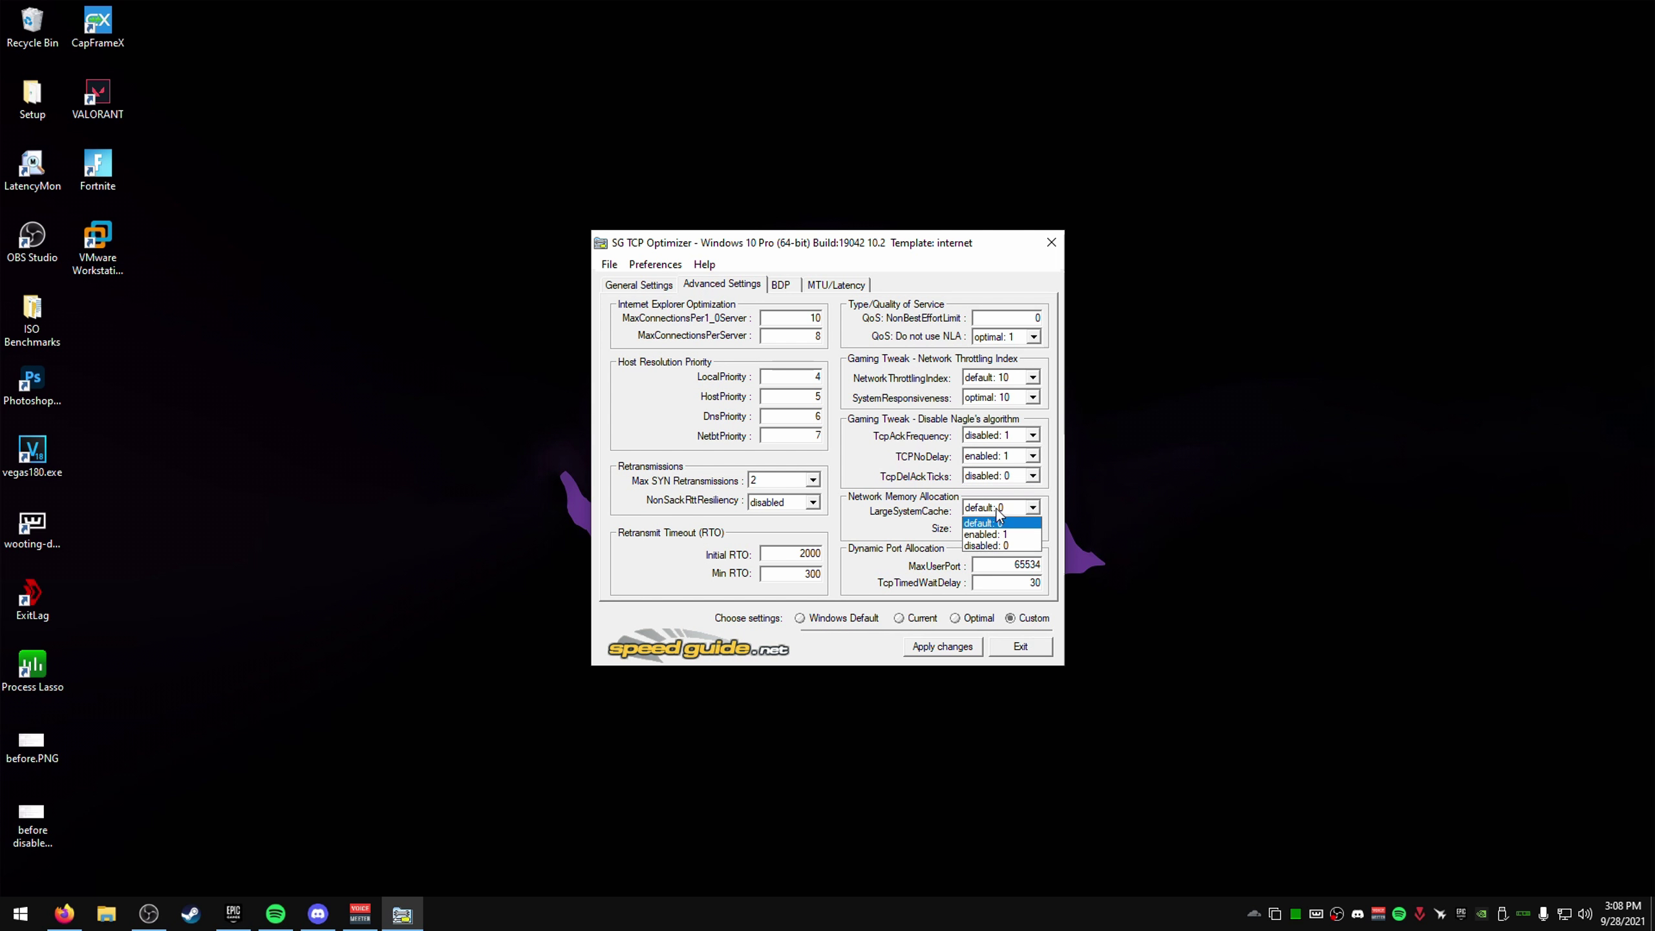
{"action": "left_click", "coordinate": [1004, 512]}
{"action": "left_click", "coordinate": [1033, 529]}
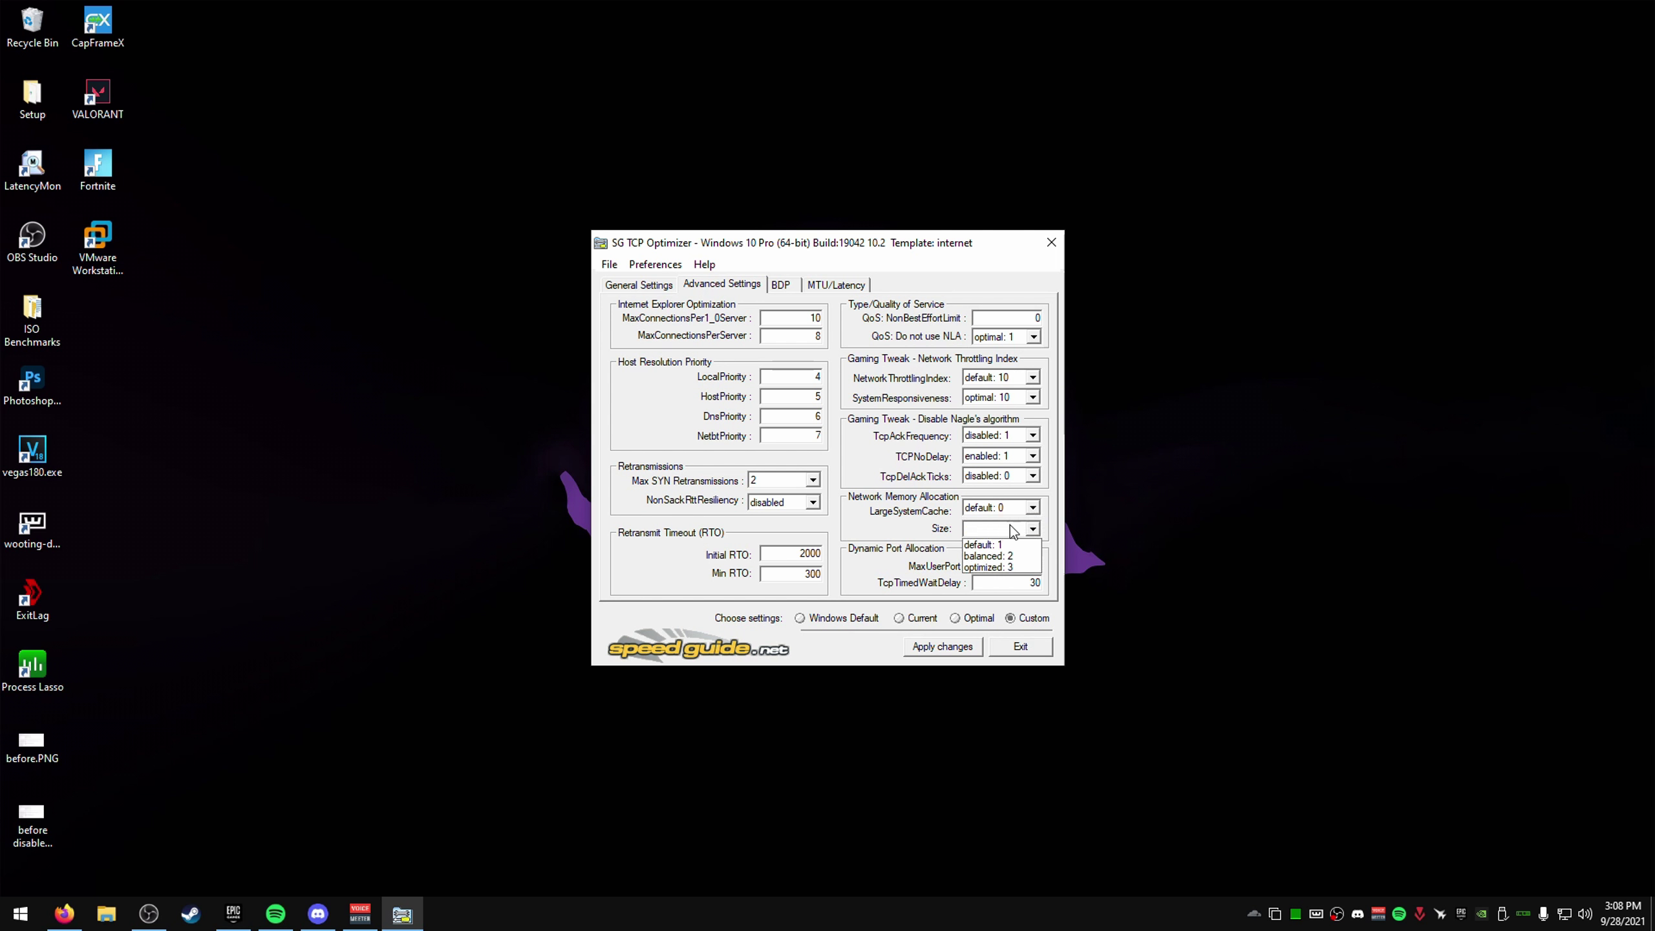
{"action": "left_click", "coordinate": [1039, 532]}
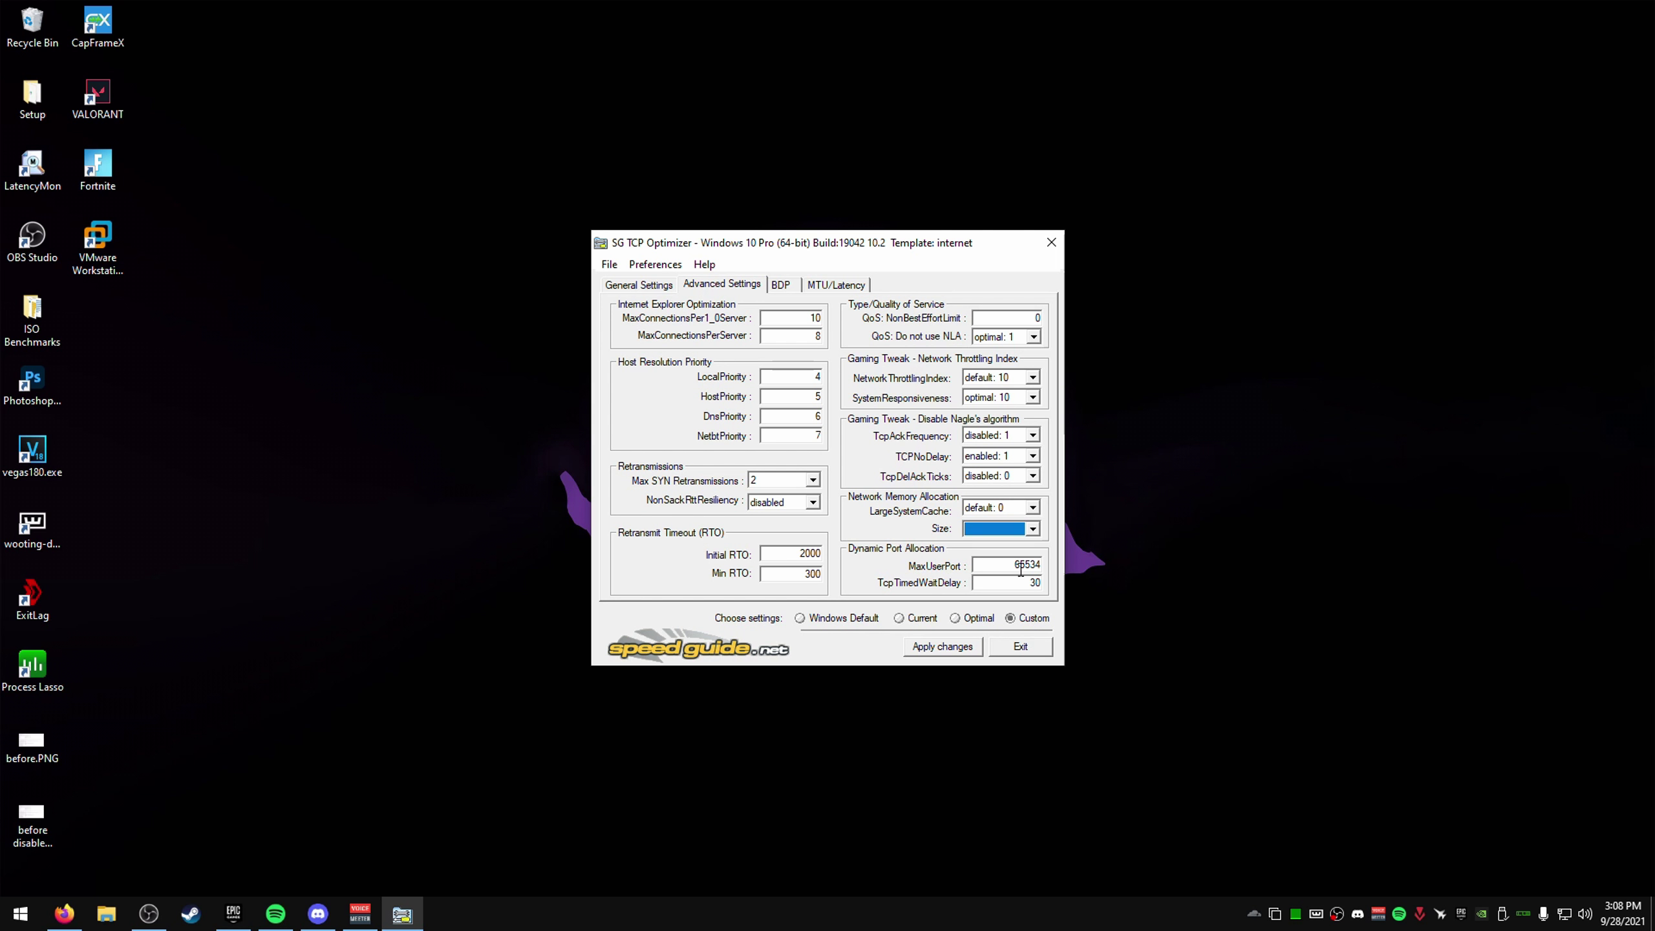
{"action": "key", "text": "Tab"}
{"action": "key", "text": "Tab"}
Apply the custom TCP settings, confirm the registry write with OK, and decline rebooting.
{"action": "left_click", "coordinate": [942, 645]}
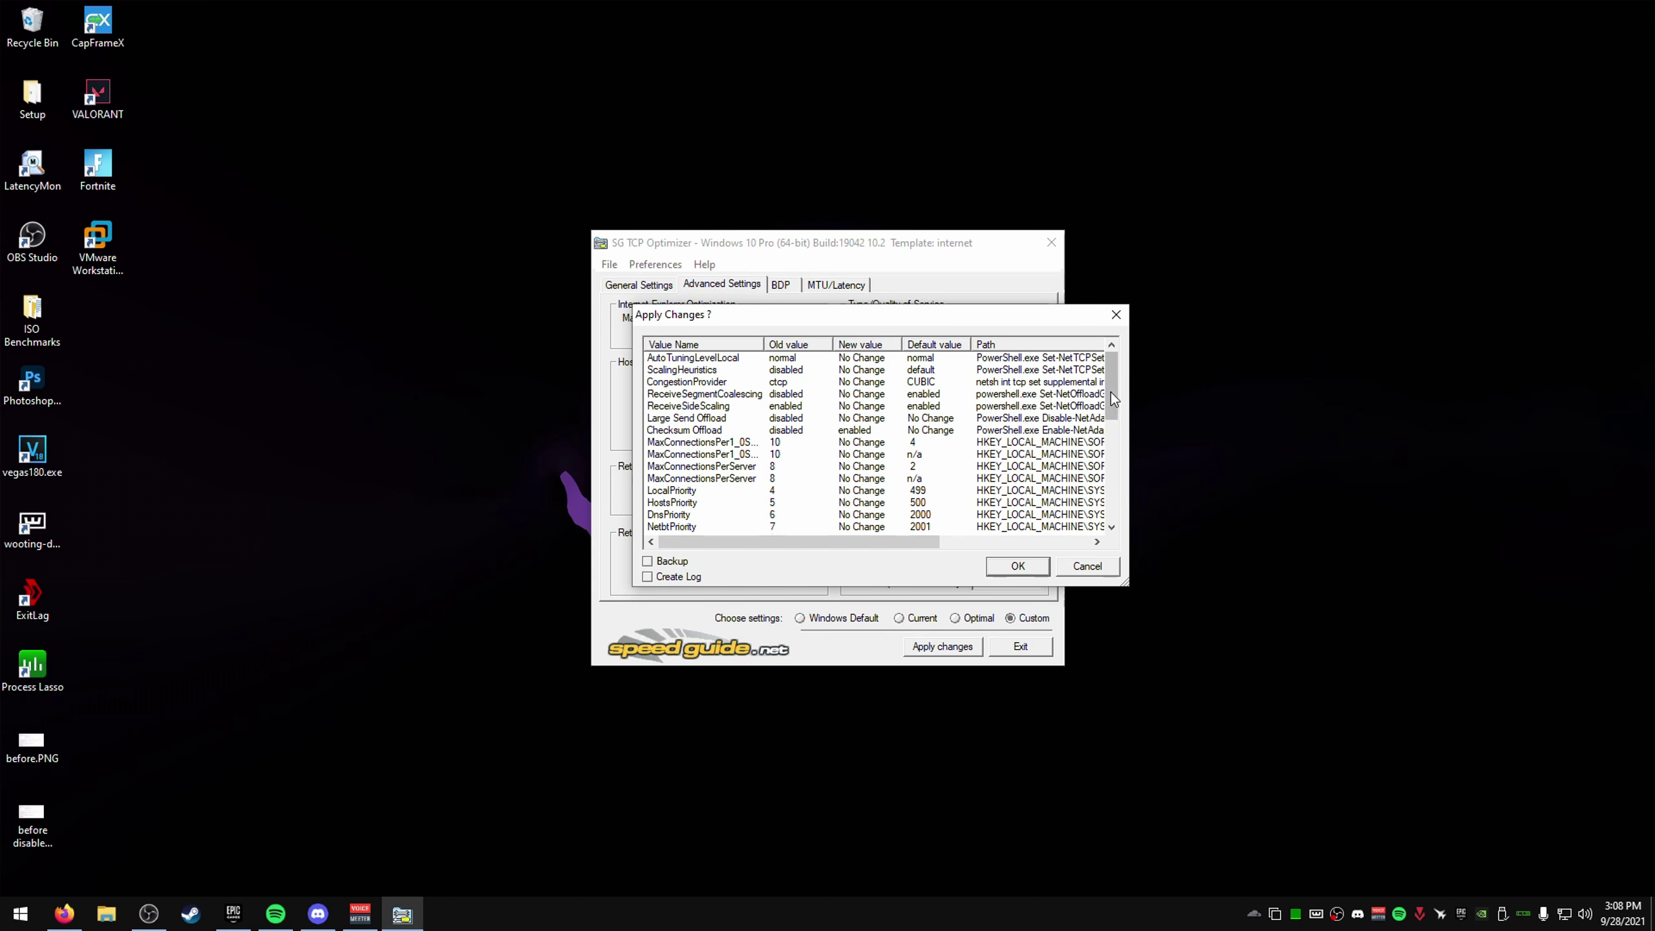
{"action": "left_click_drag", "start_coordinate": [1113, 397], "coordinate": [1123, 540]}
{"action": "scroll", "coordinate": [965, 486], "scroll_direction": "up", "scroll_amount": 5}
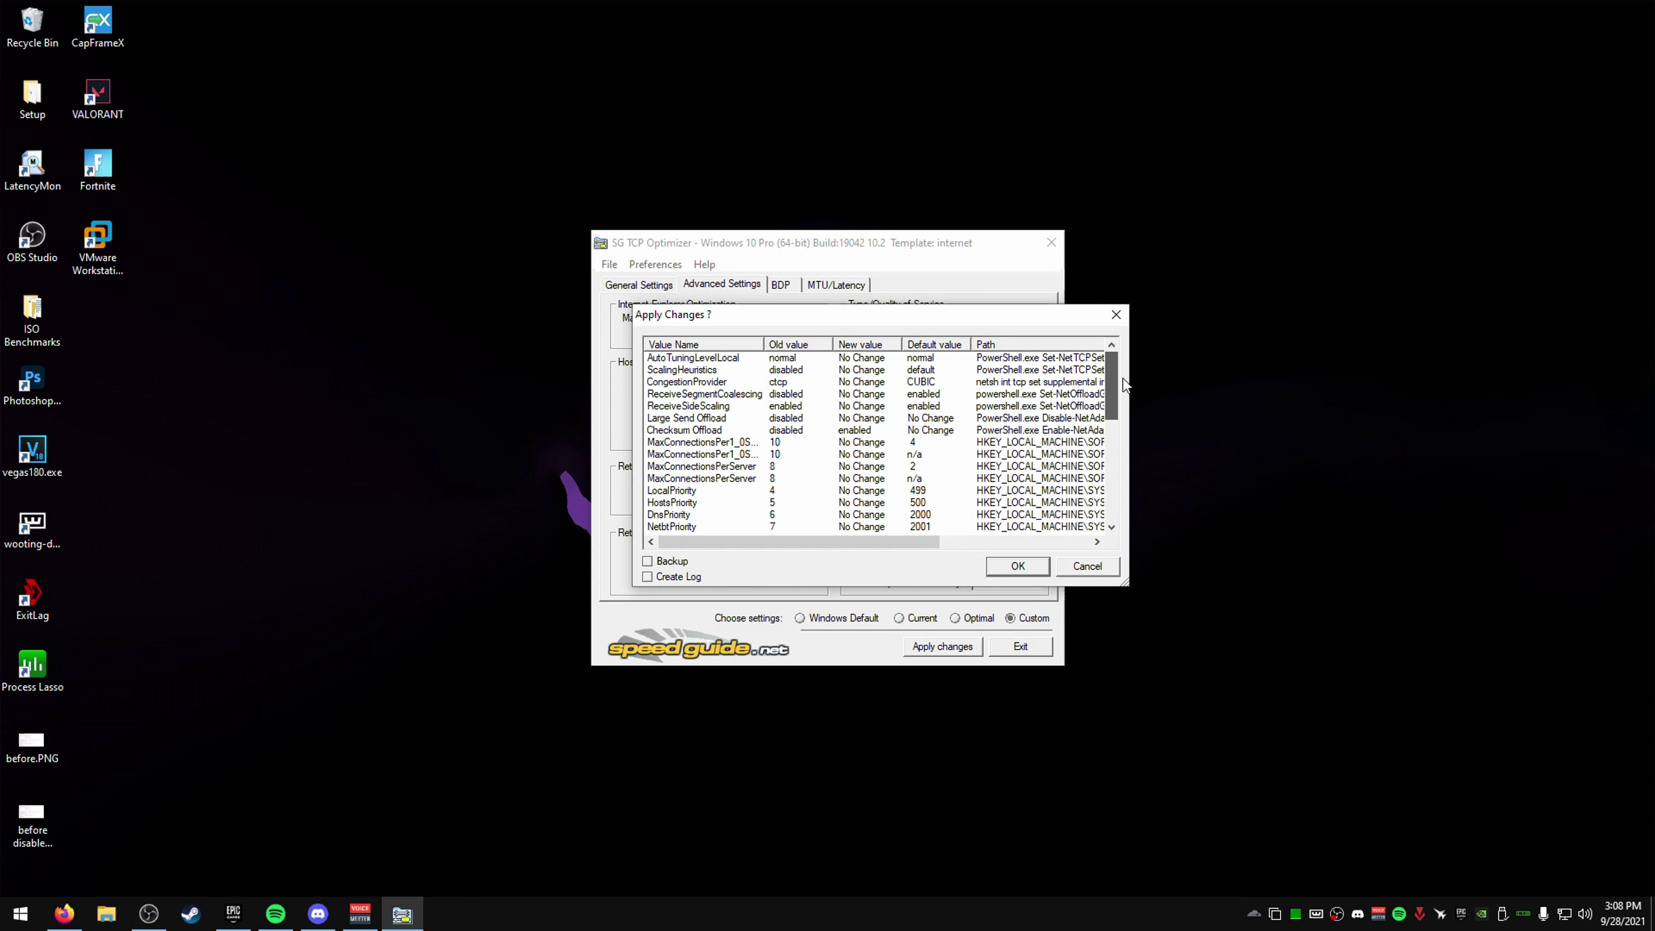
{"action": "left_click", "coordinate": [1015, 566]}
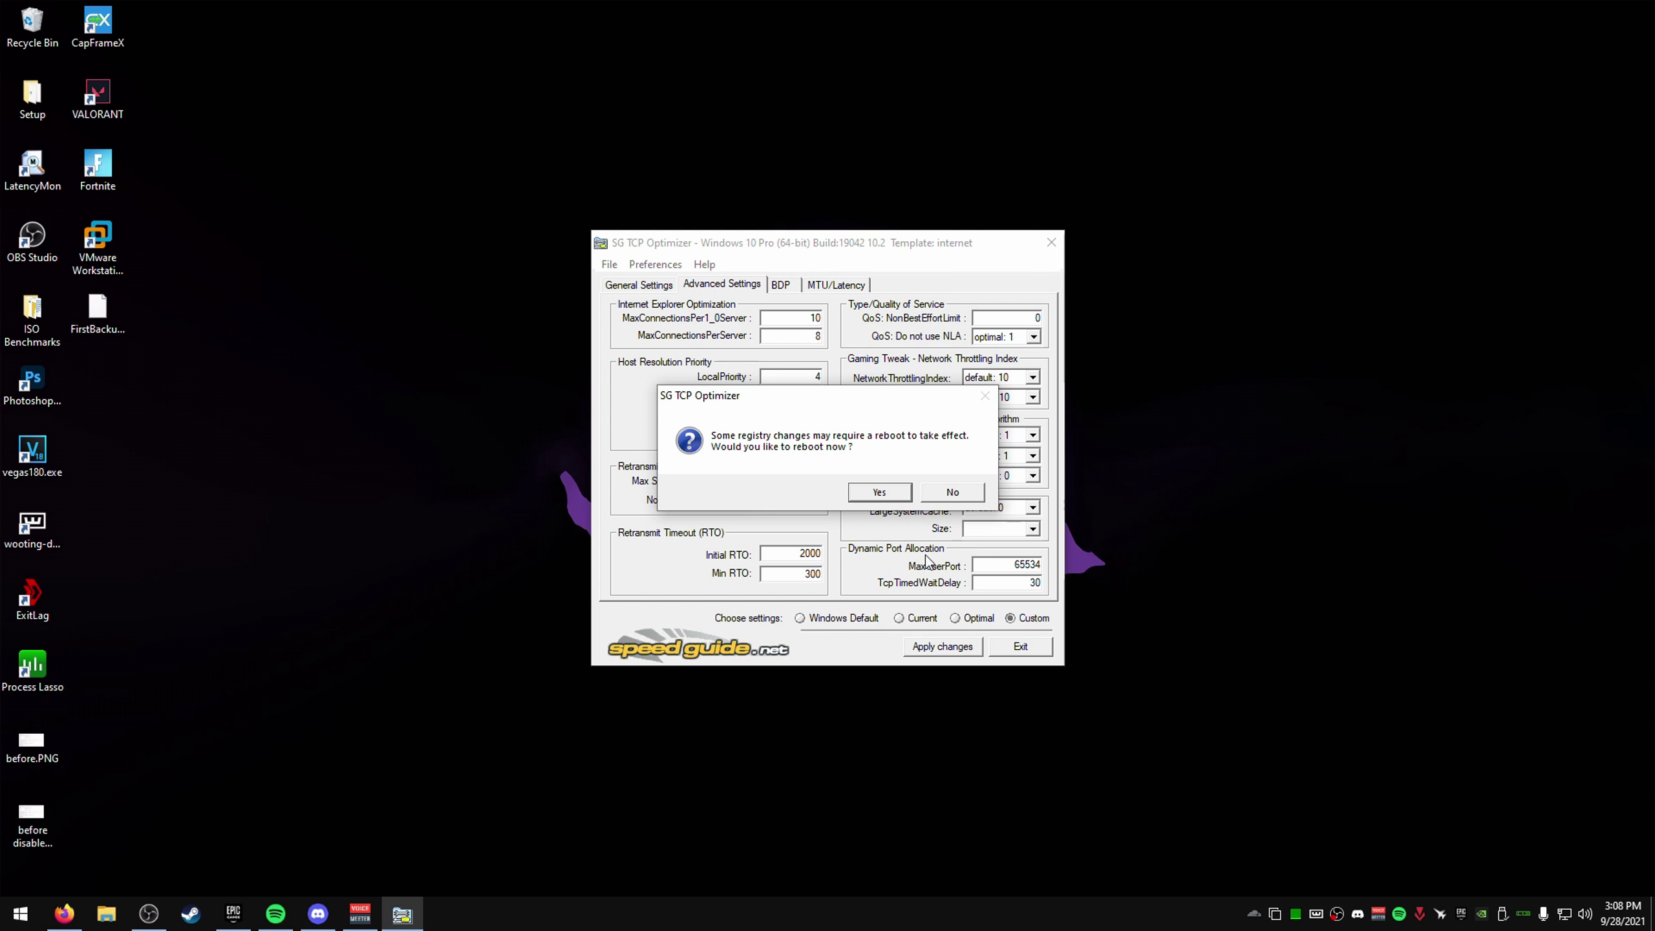
{"action": "left_click", "coordinate": [972, 493]}
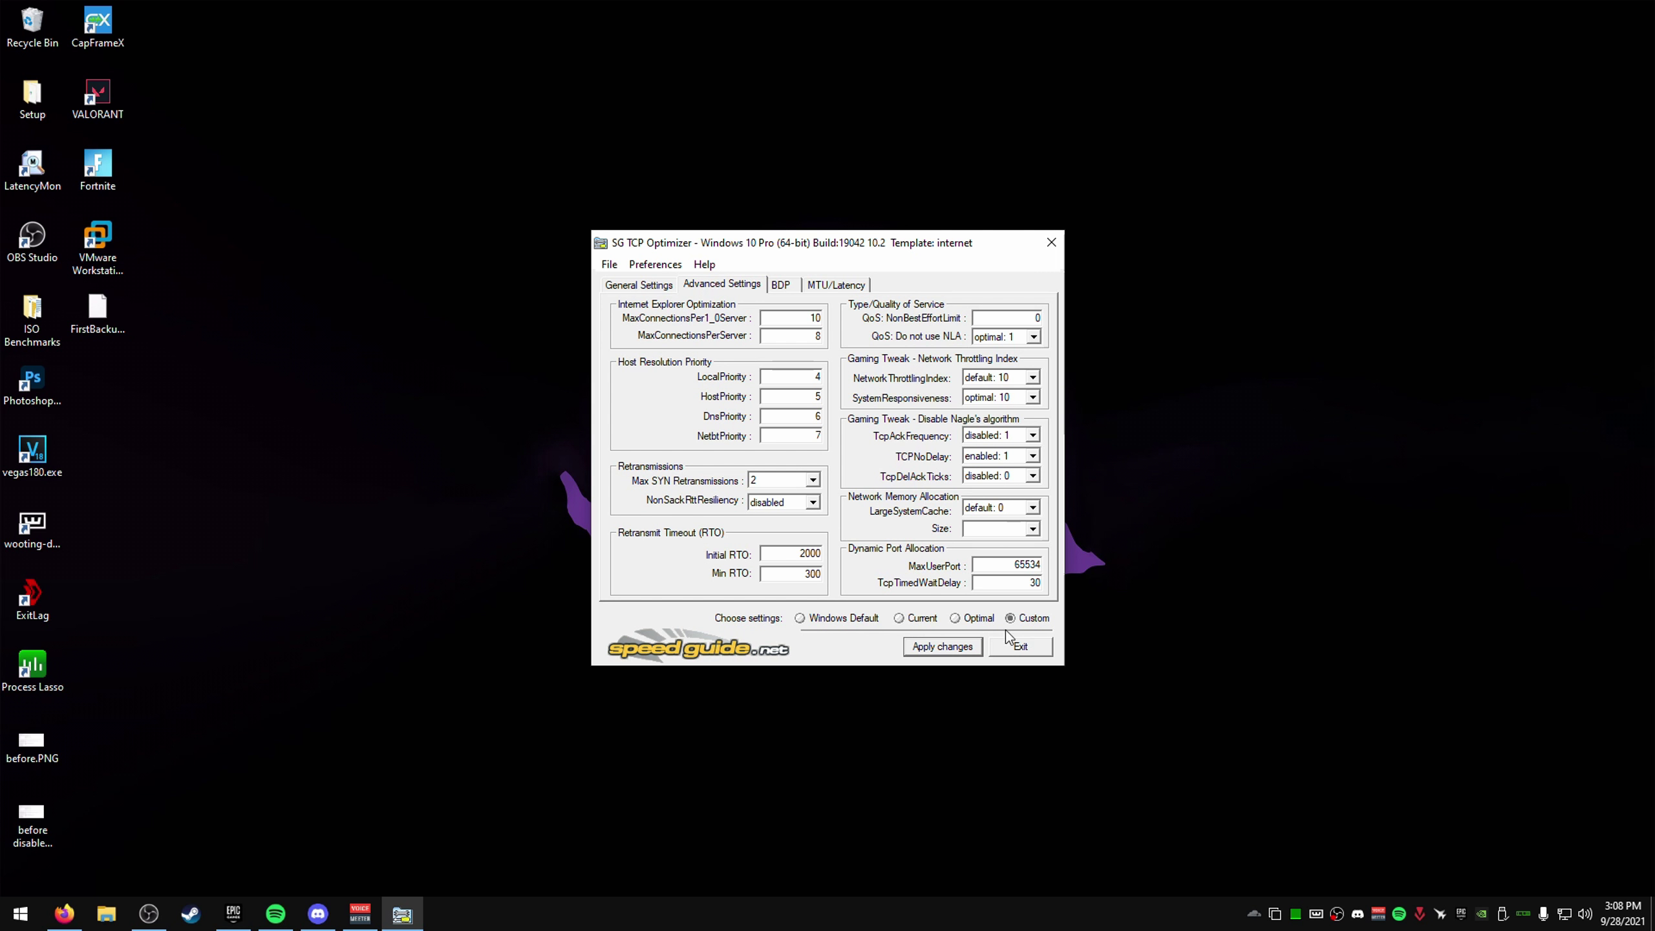
{"action": "left_click", "coordinate": [1019, 646]}
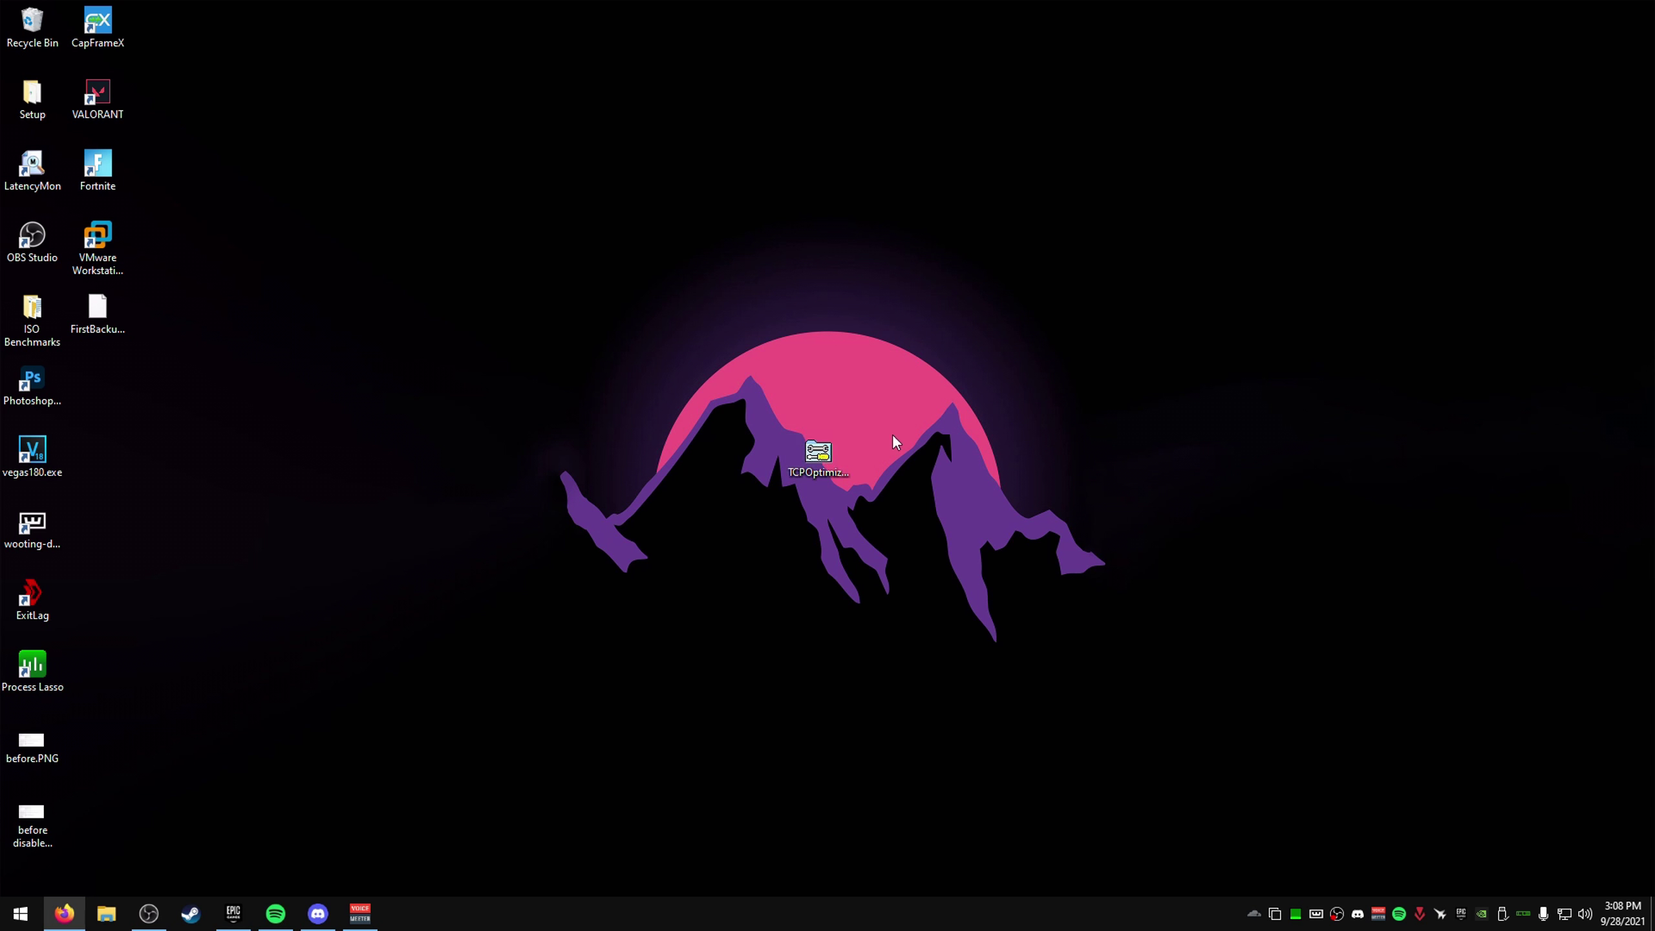
{"action": "left_click", "coordinate": [143, 906]}
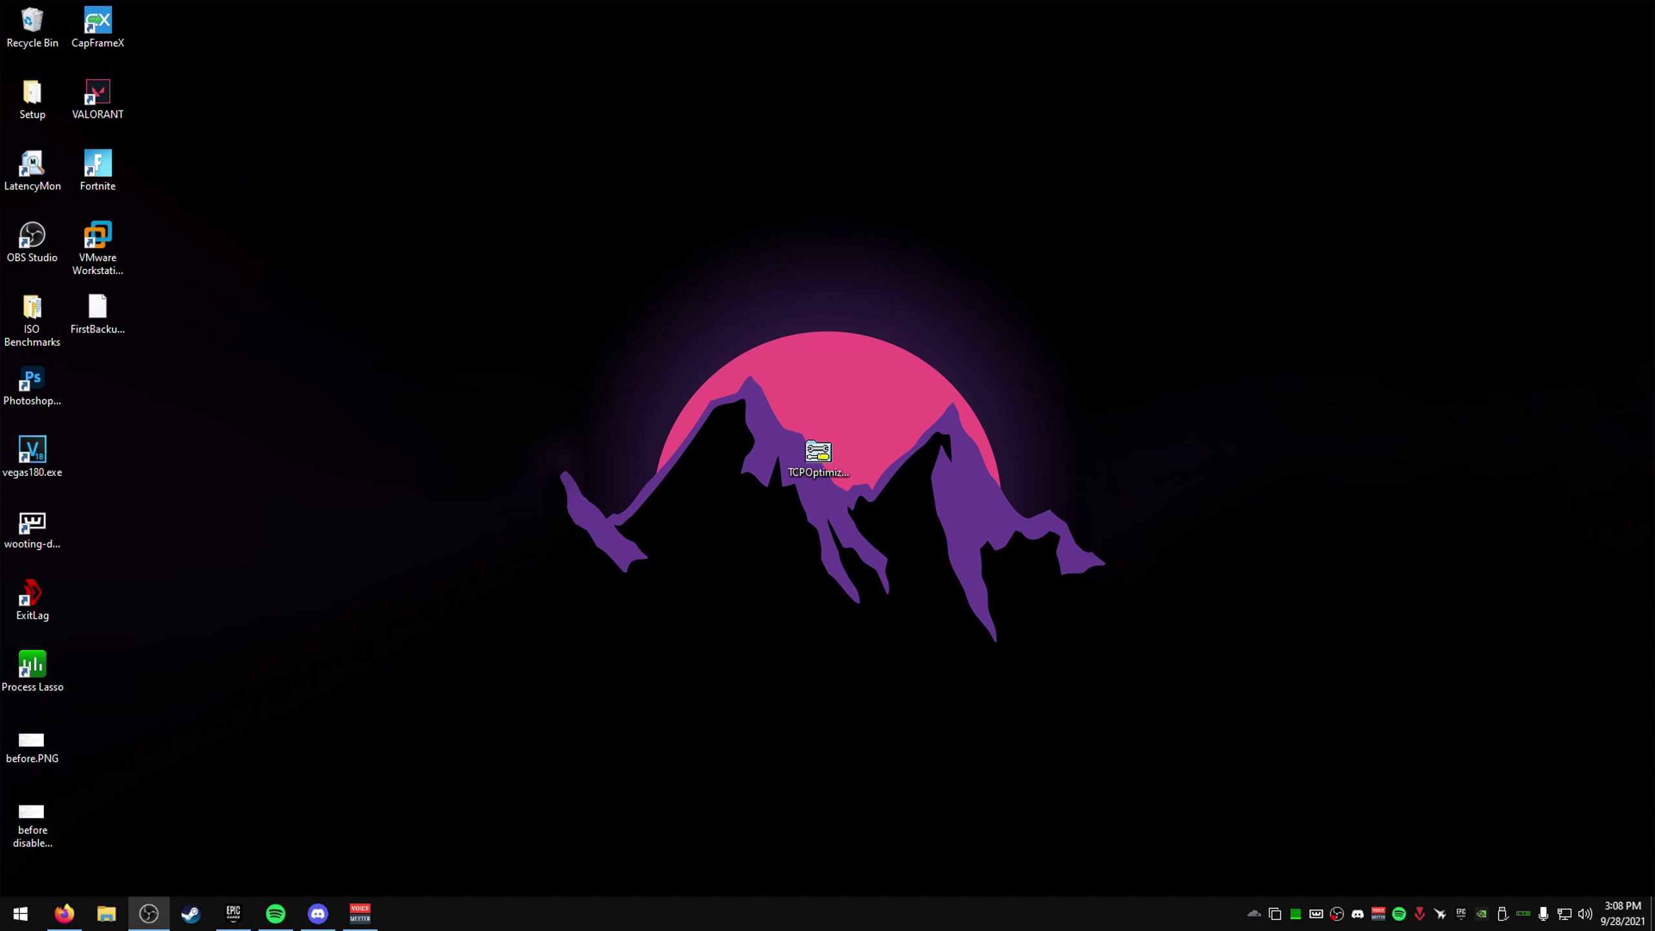